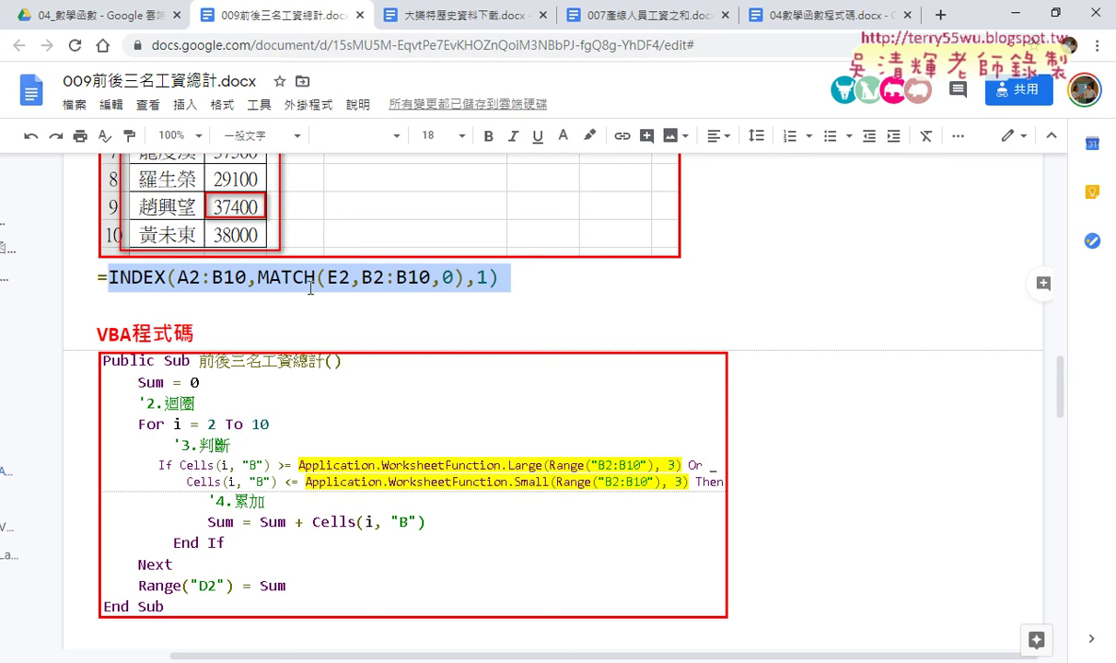
Step: Give the words MATCH and INDEX a yellow highlight in the formula line, then deselect
left_click(289, 276)
left_click_drag(258, 276, 316, 276)
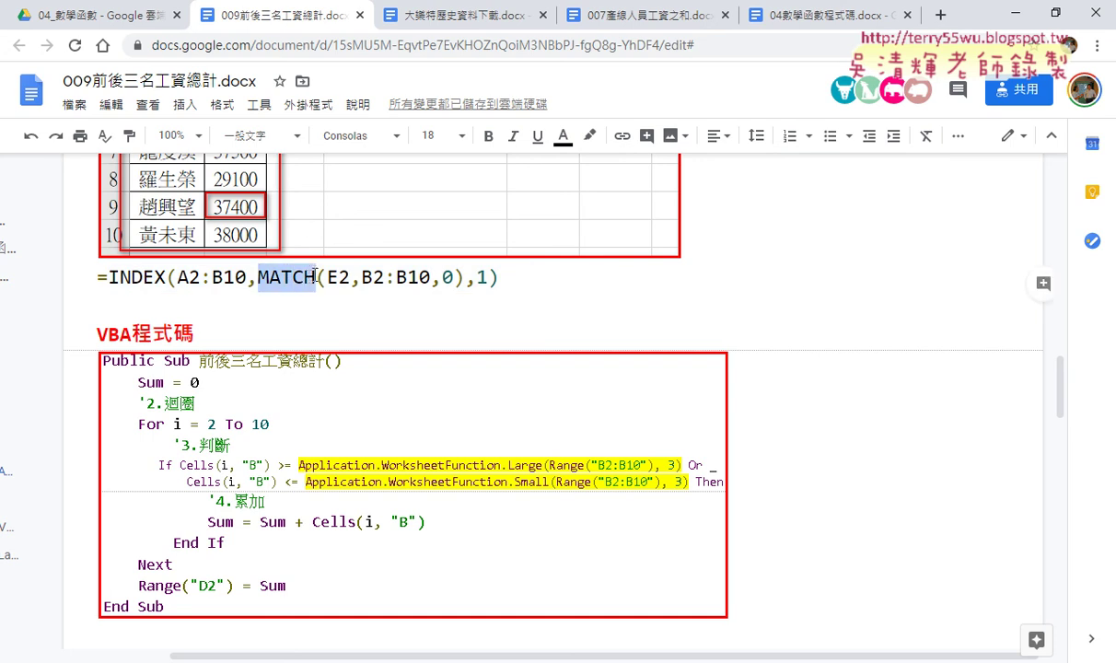
left_click(589, 136)
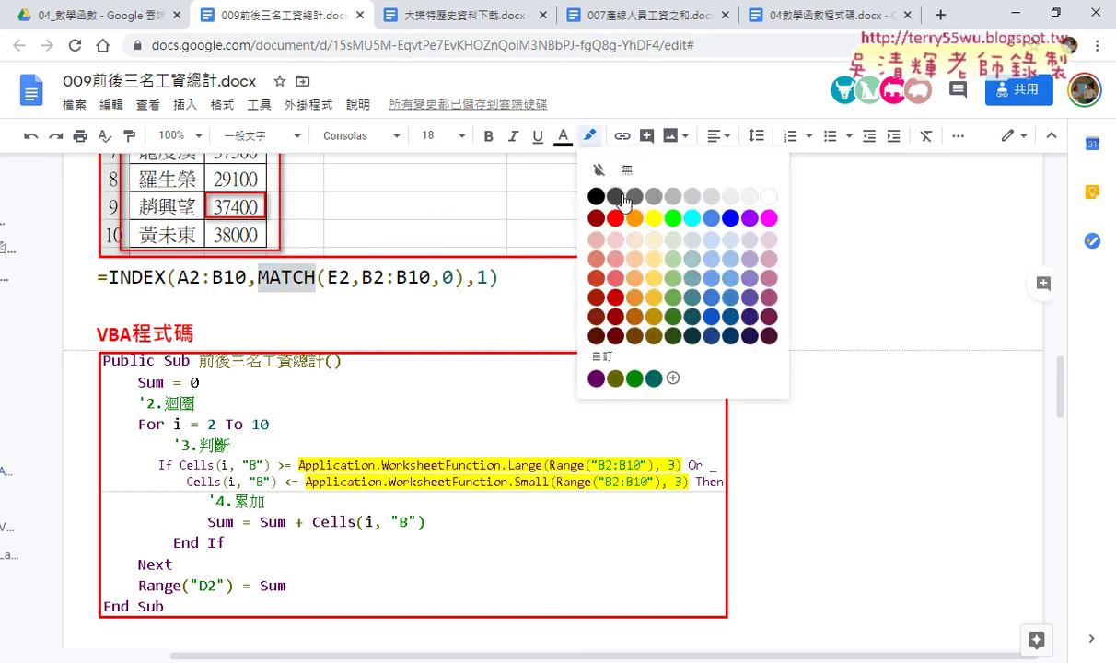
left_click(654, 218)
left_click_drag(106, 276, 166, 276)
left_click(590, 136)
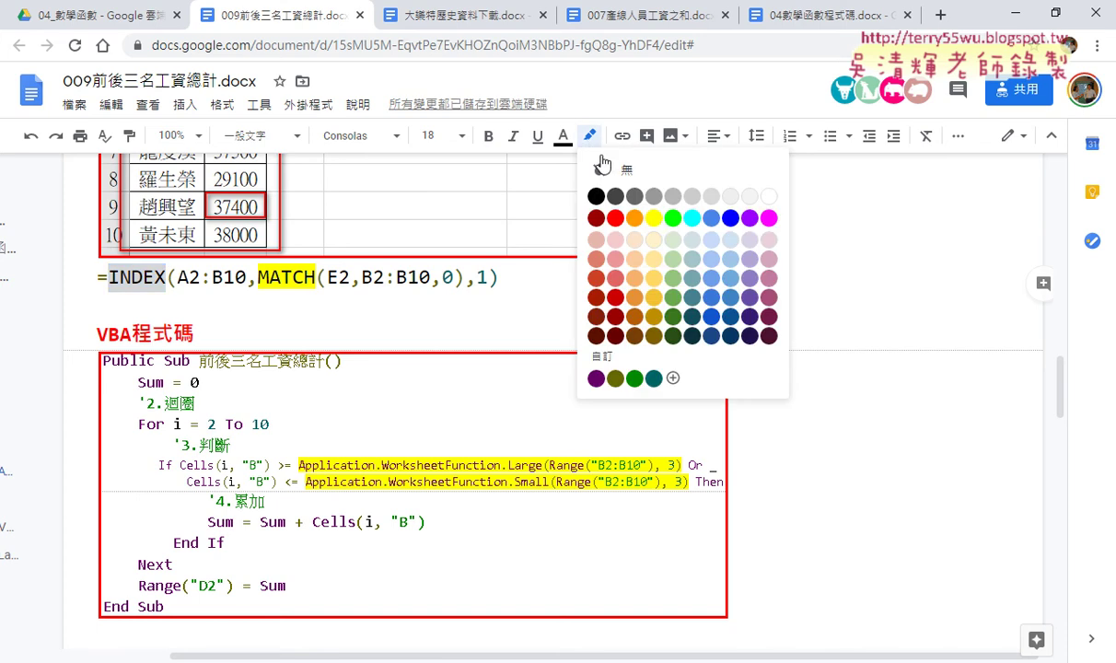
left_click(660, 222)
left_click_drag(505, 276, 92, 276)
left_click(581, 271)
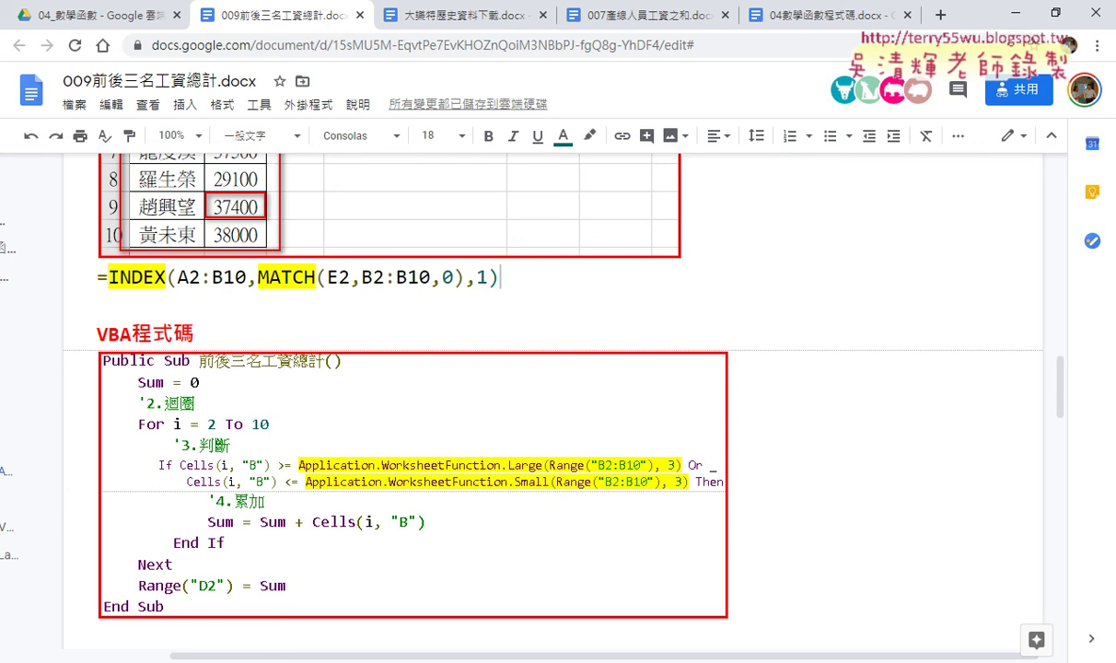
Step: Bring the 009 wage workbook forward and open its Visual Basic editor from the Developer tab
mouse_move(359, 662)
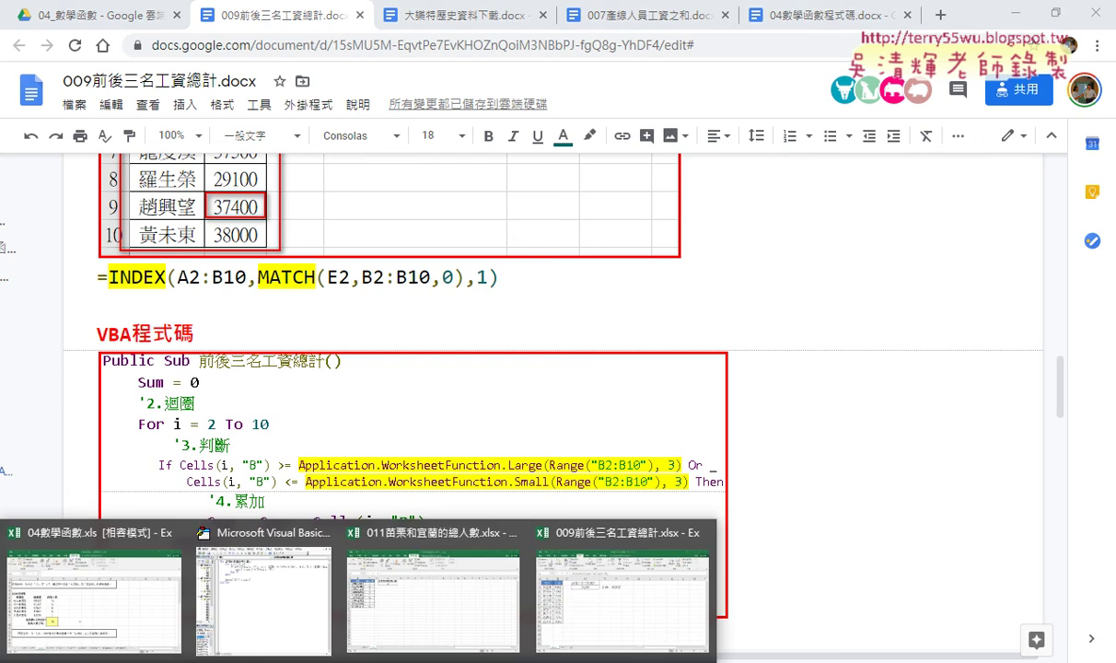
left_click(605, 603)
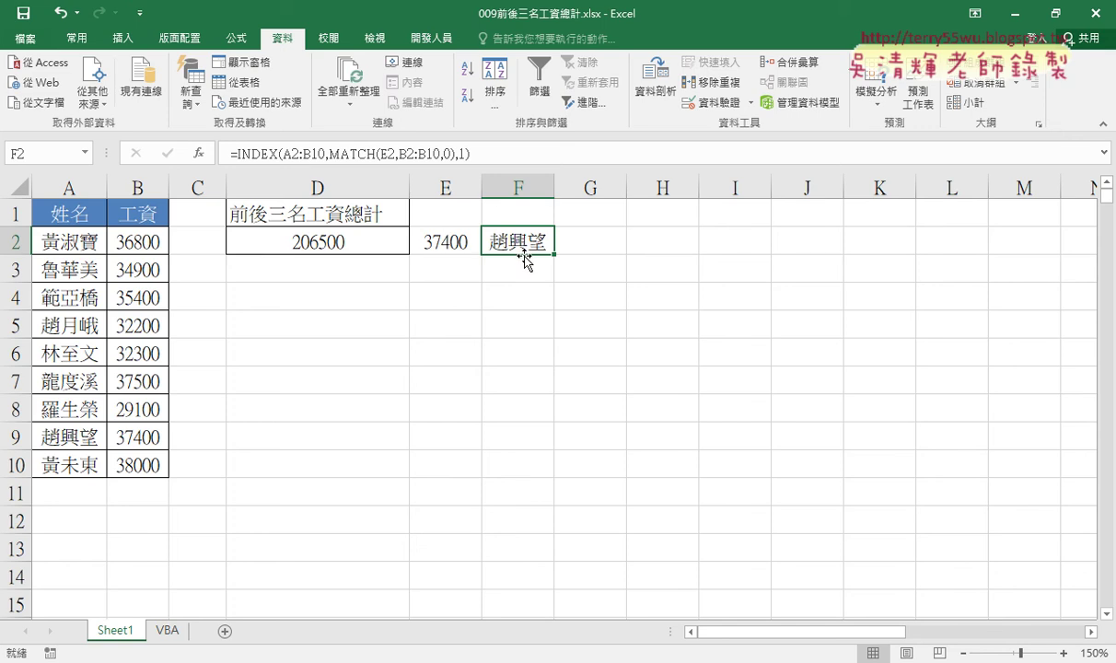
left_click(419, 37)
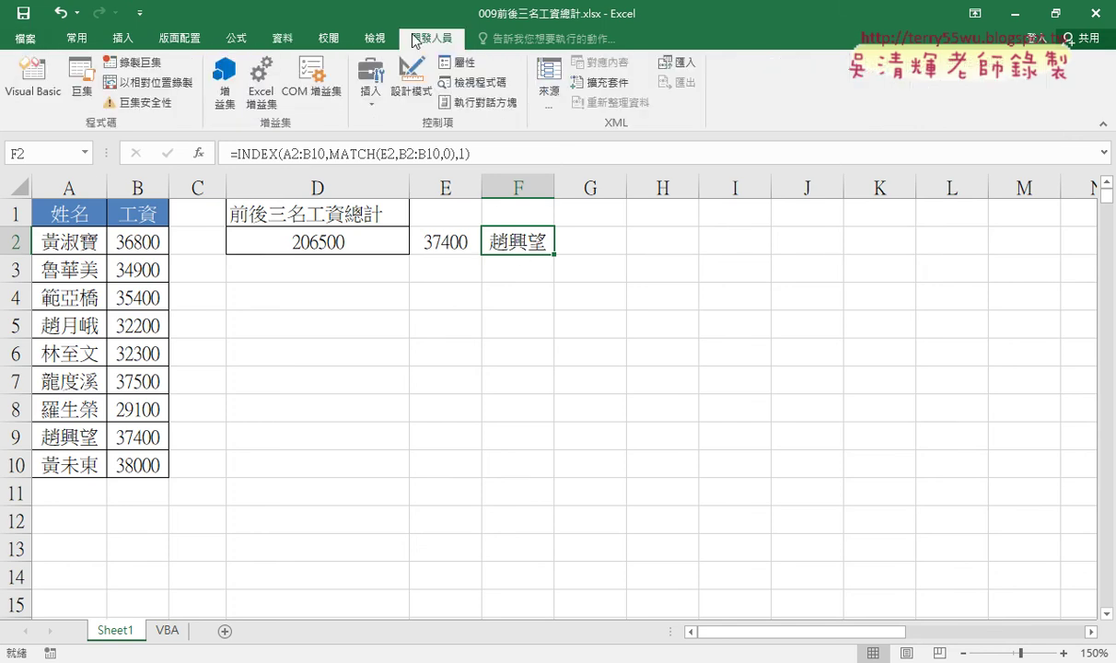
left_click(6, 97)
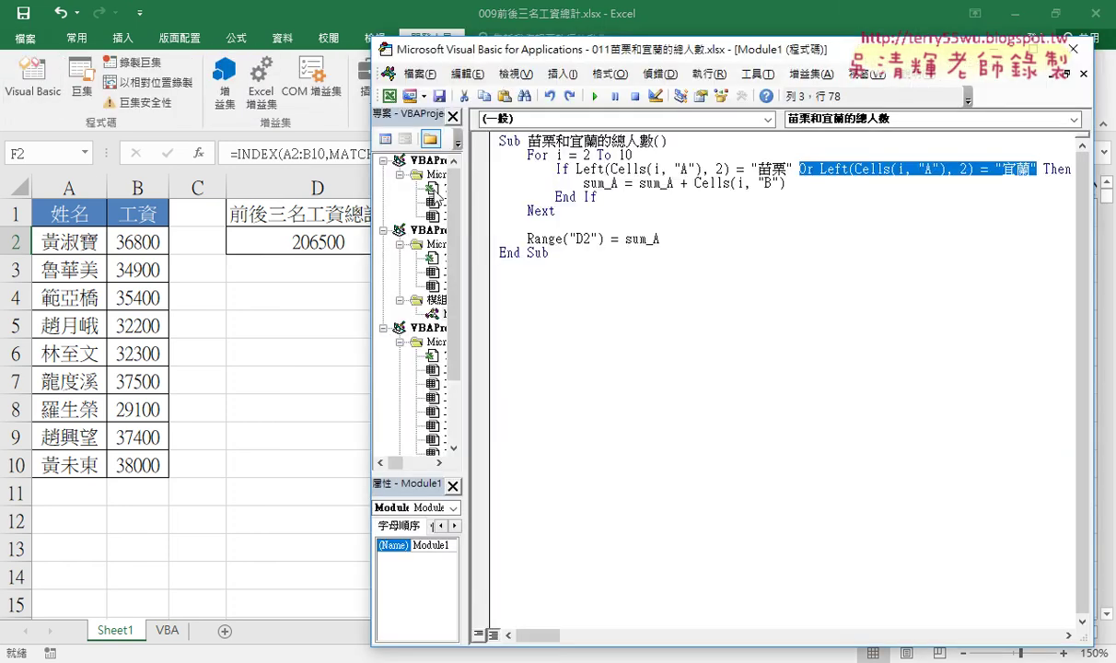
Step: Insert a new module into the 009 project, then open the 011 Module1 and select its code
left_click_drag(474, 236, 621, 226)
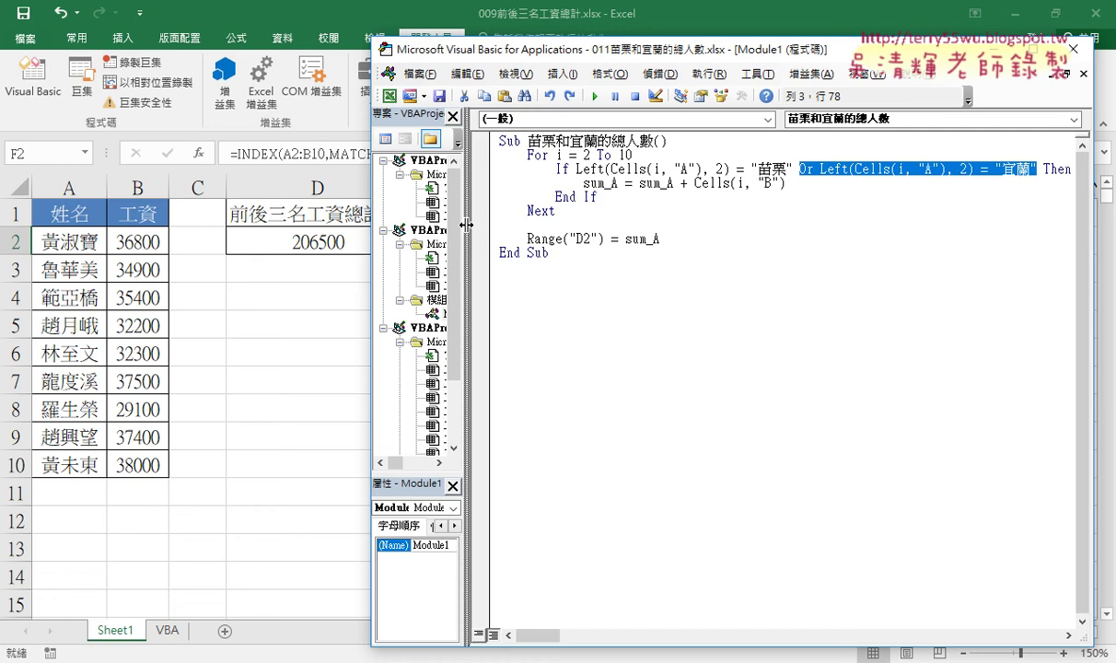
left_click(612, 237)
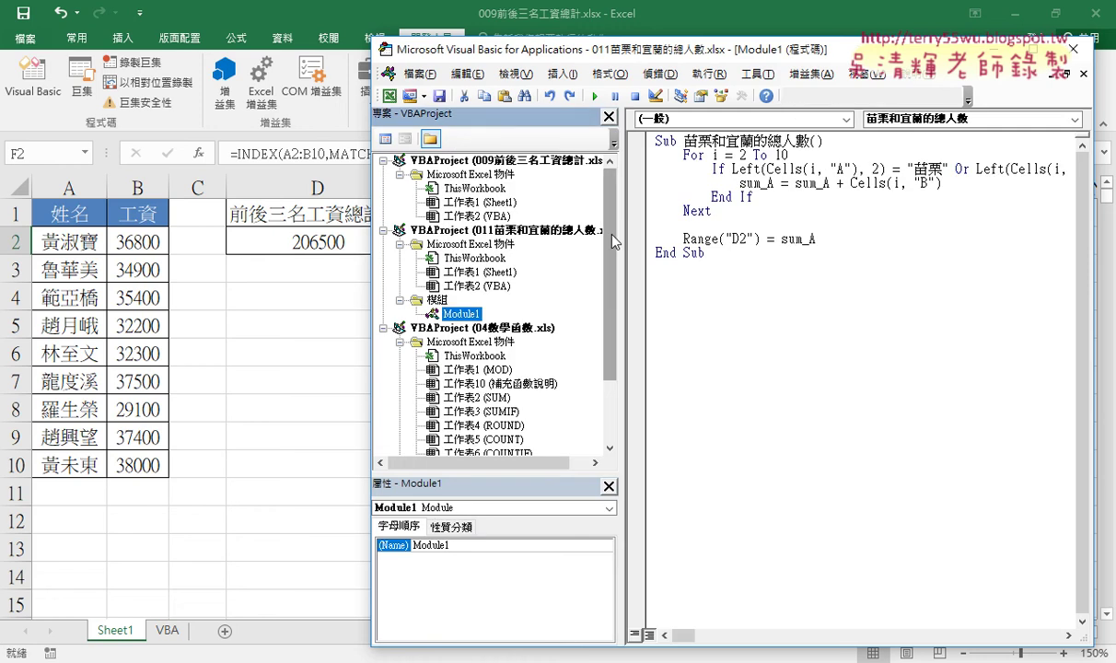
right_click(486, 190)
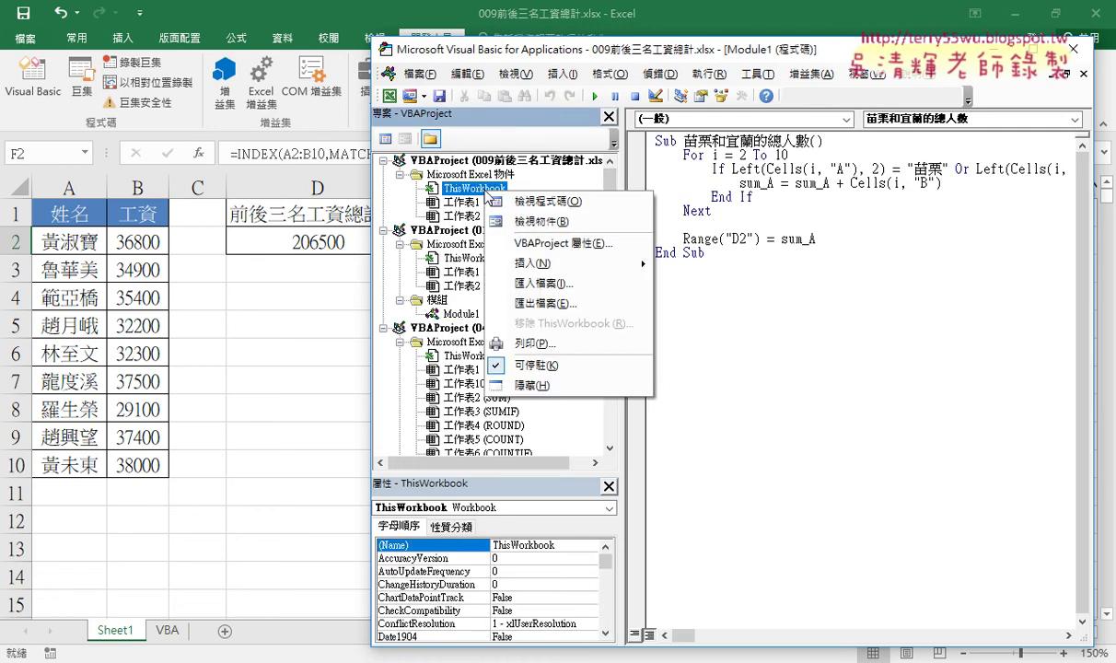
mouse_move(552, 263)
left_click(658, 286)
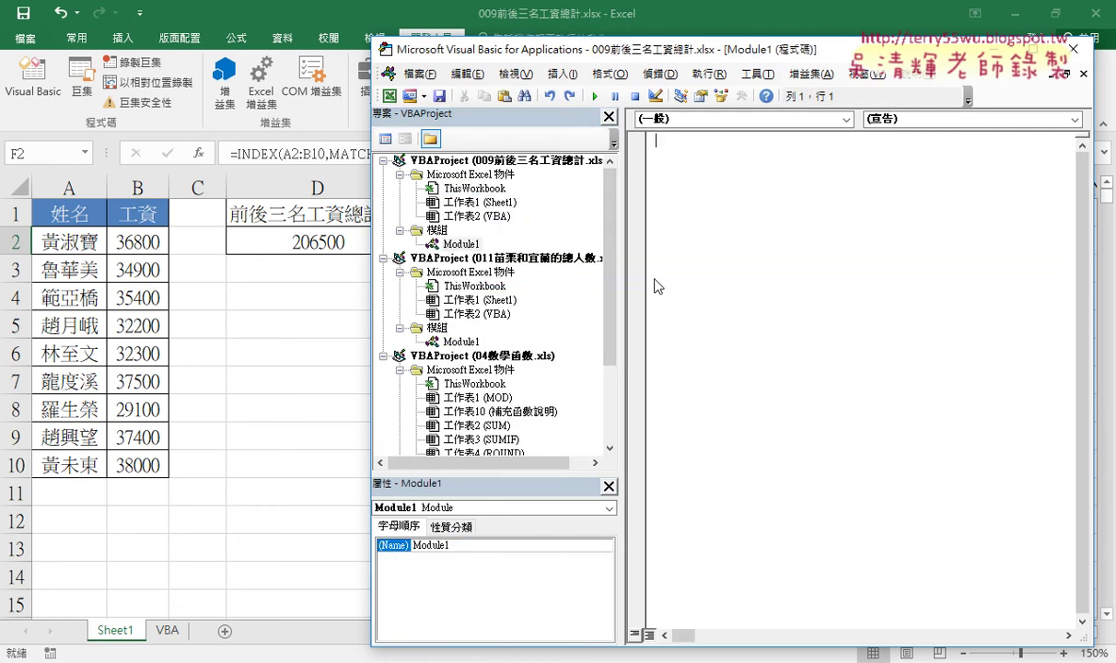
double_click(449, 340)
key("ctrl+a")
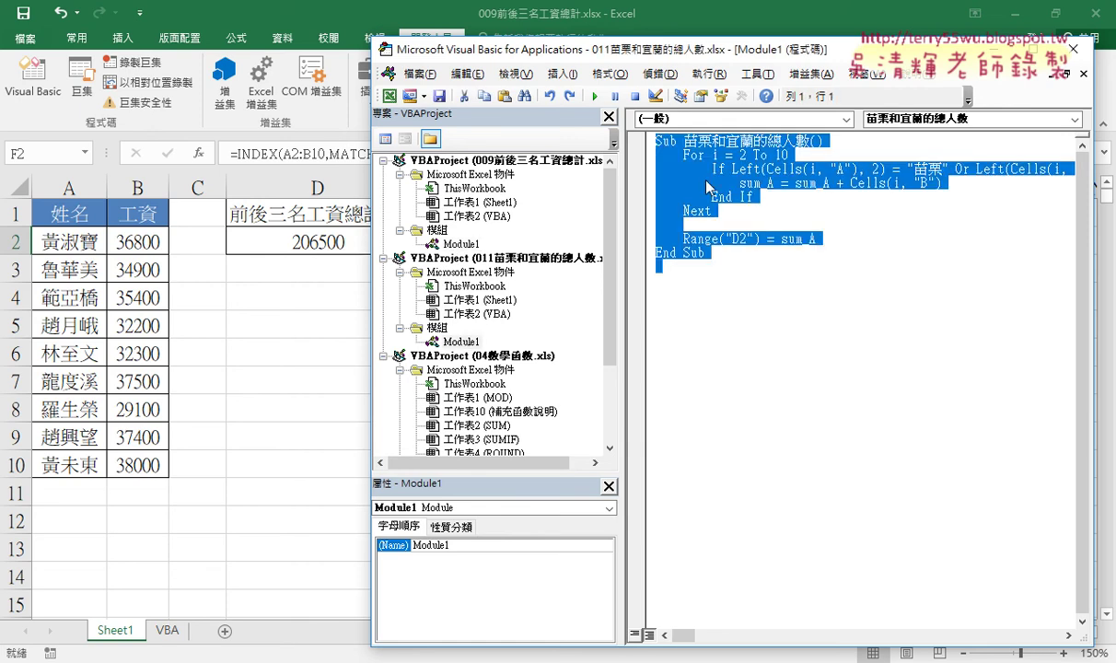
Step: Copy the 苗栗和宜蘭的總人數 macro and paste it into the 009 workbook's empty Module1
right_click(669, 172)
left_click(709, 197)
double_click(431, 243)
right_click(699, 241)
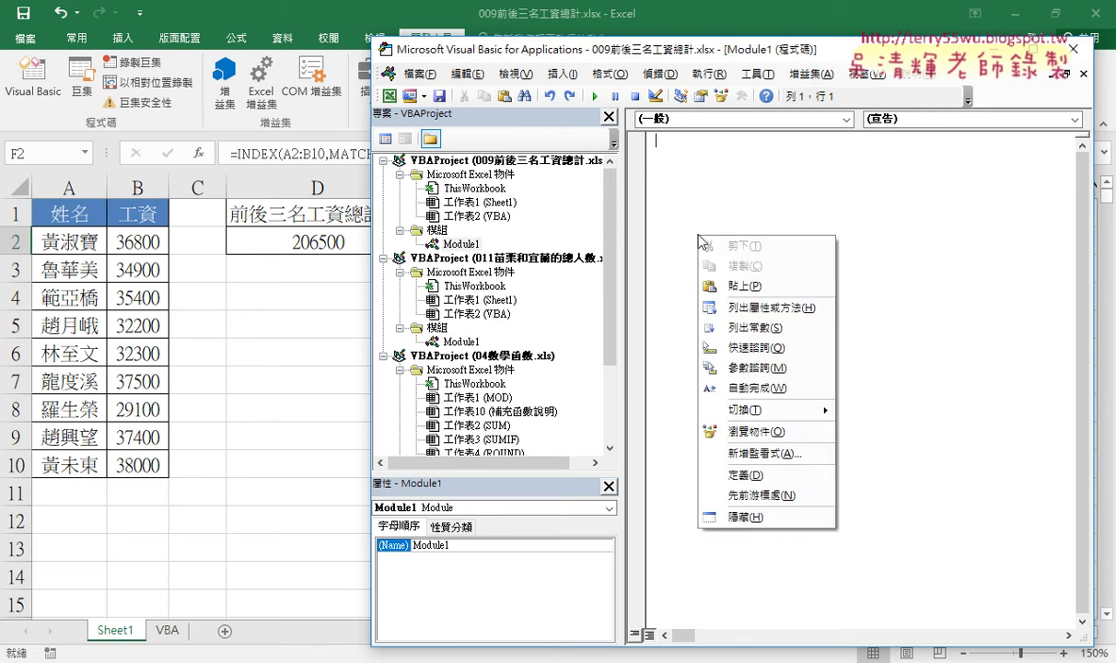
left_click(744, 285)
left_click_drag(625, 245, 528, 250)
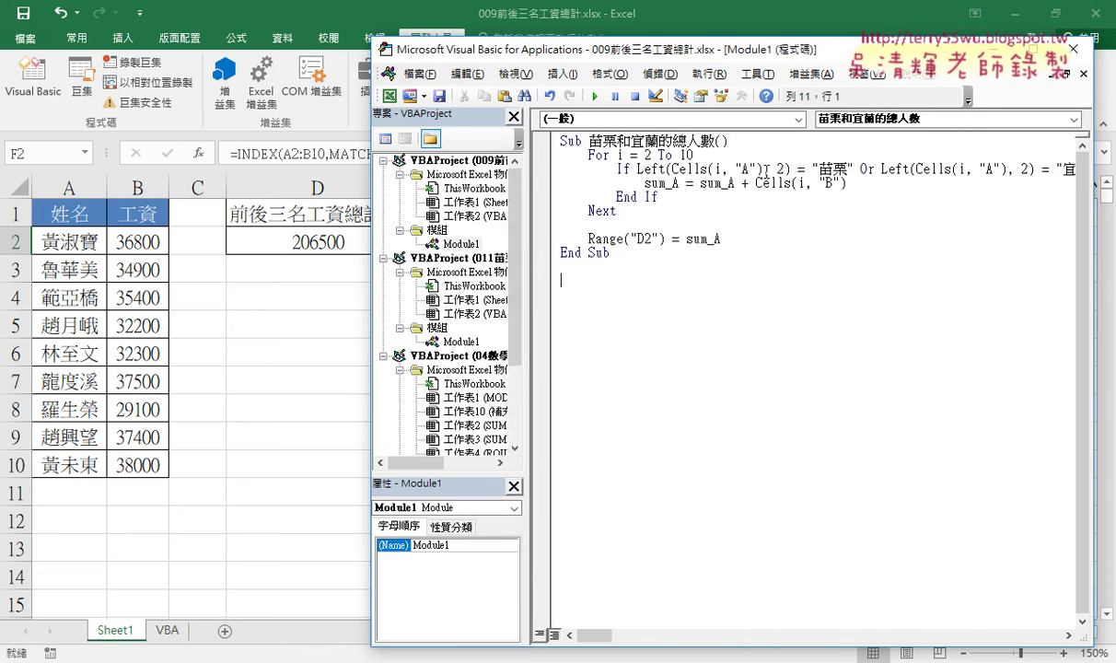
left_click_drag(854, 169, 637, 169)
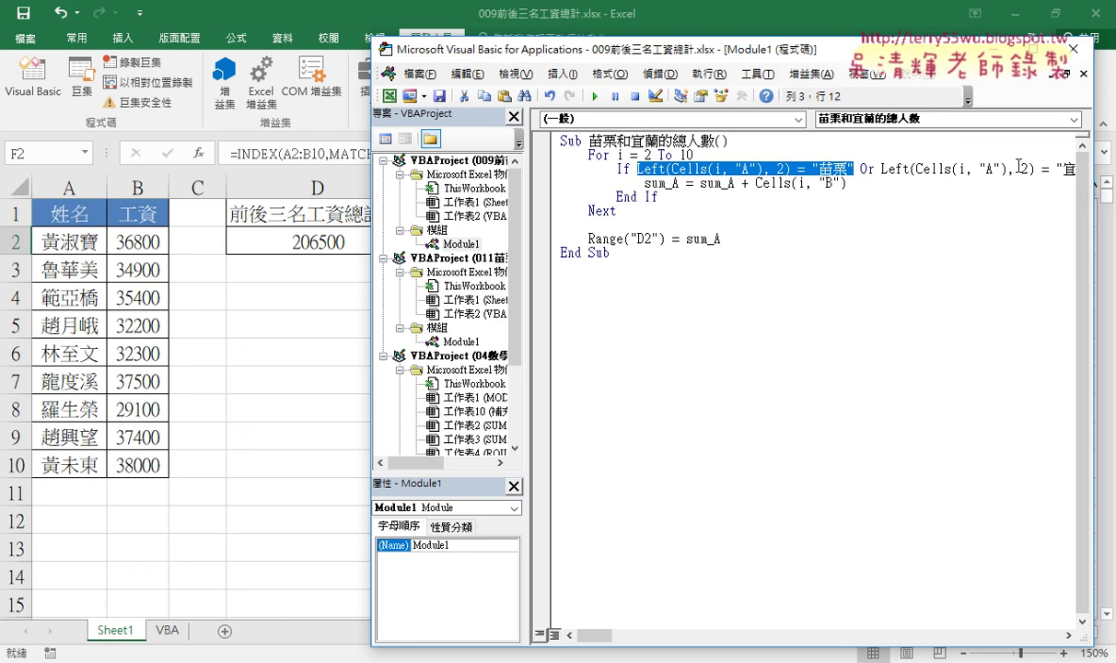
Step: Copy the D1 title 前後三名工資總計 and select the macro name on the Sub line
left_click_drag(871, 58, 813, 41)
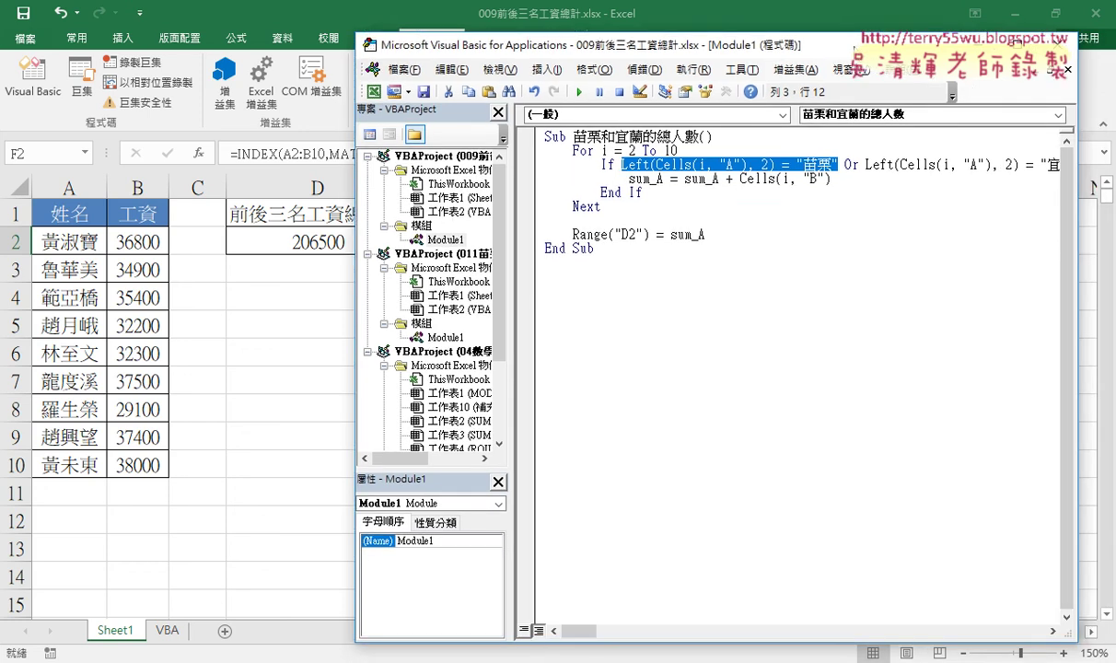
left_click(258, 213)
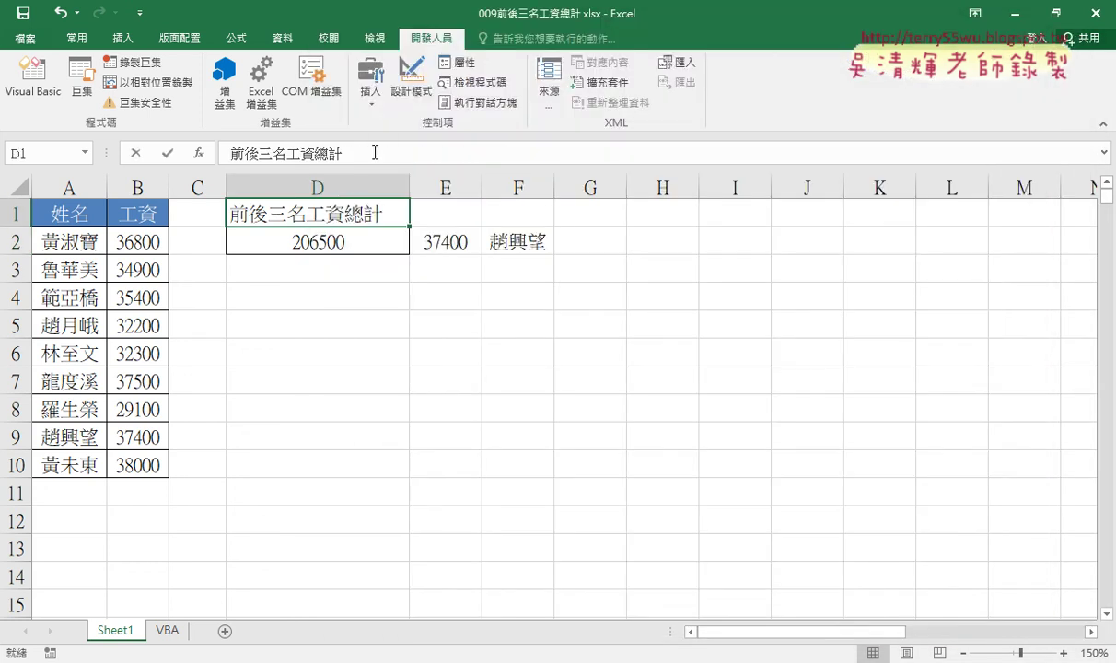
left_click_drag(355, 149, 226, 152)
right_click(275, 157)
left_click(308, 184)
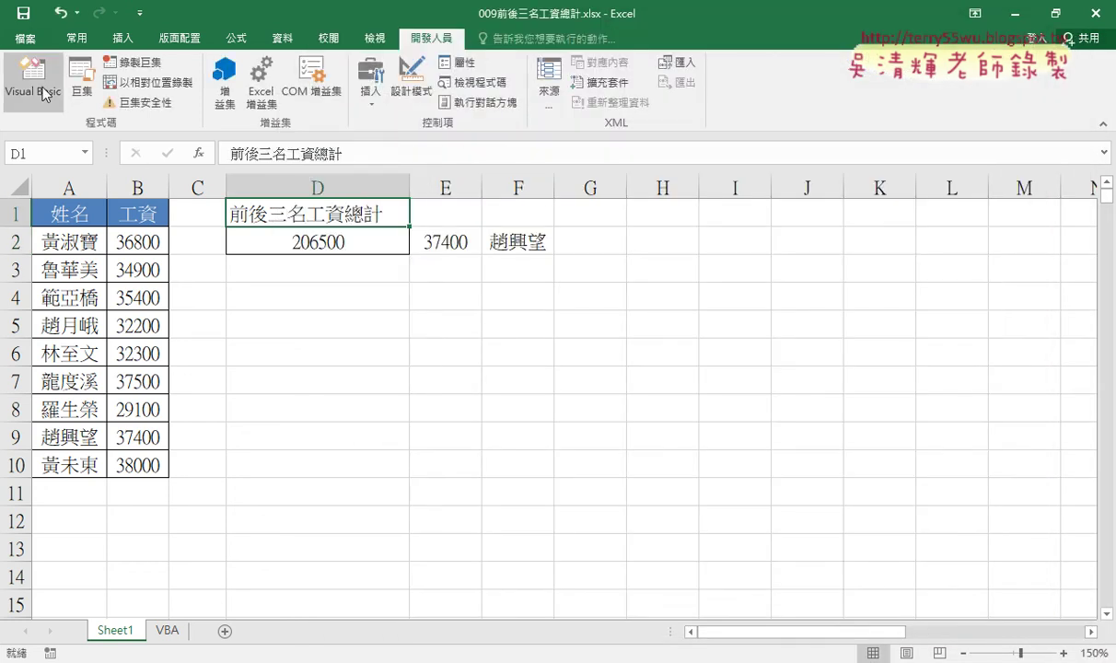
left_click(28, 82)
left_click_drag(531, 122, 656, 122)
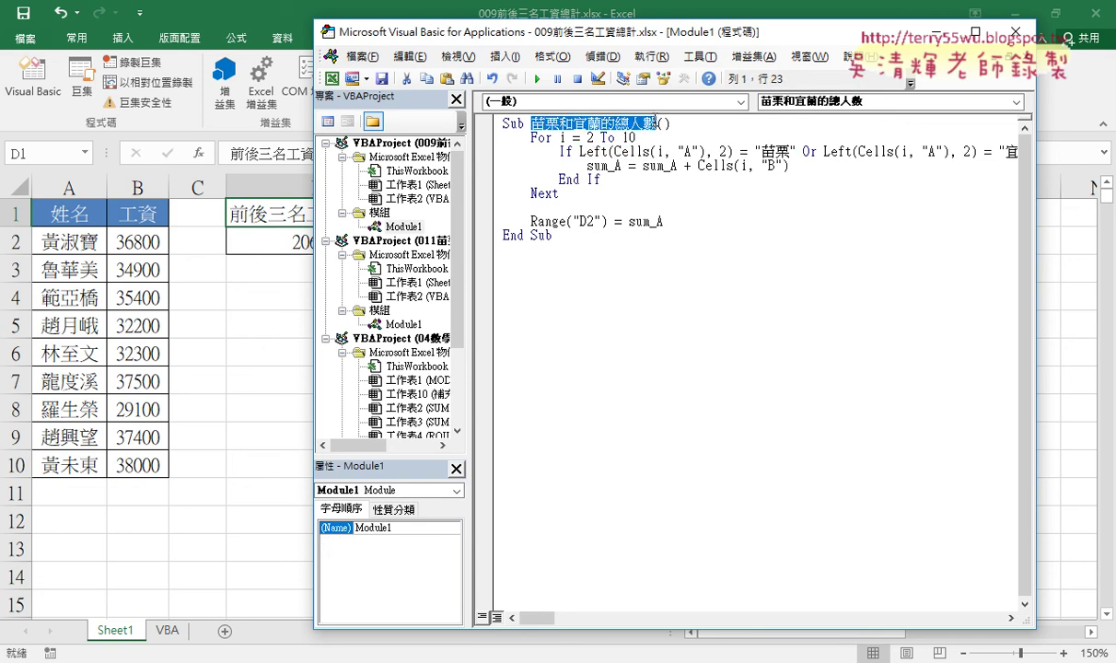
Step: Rename the macro to 前後三名工資總計 and strip Left( and column A from the If condition
key("ctrl+v")
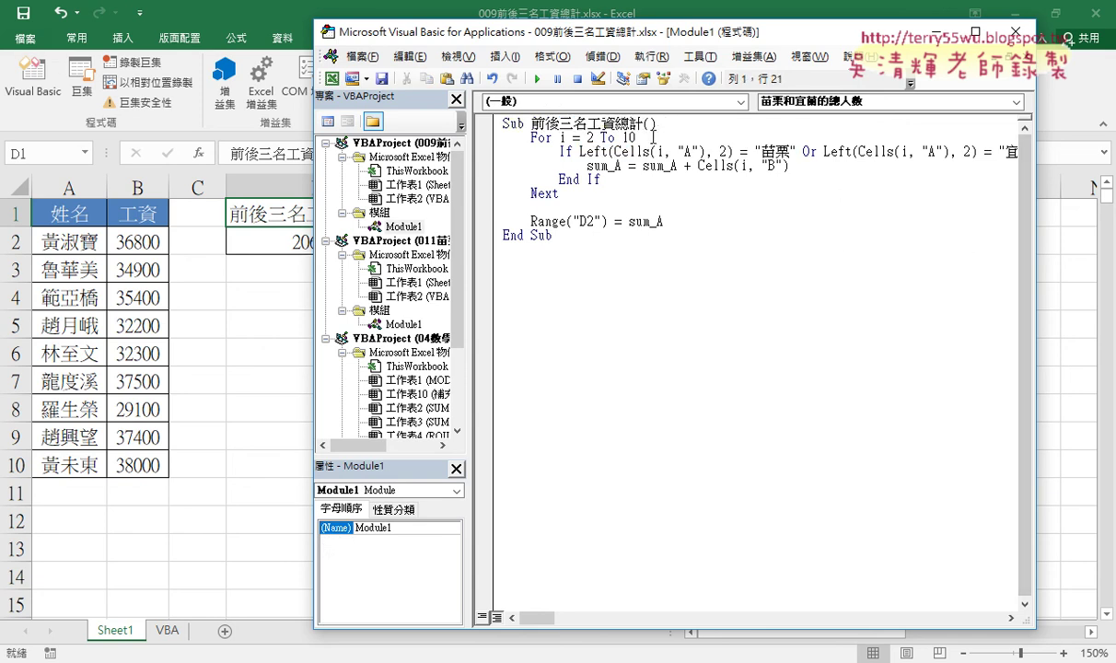
left_click_drag(653, 136, 544, 136)
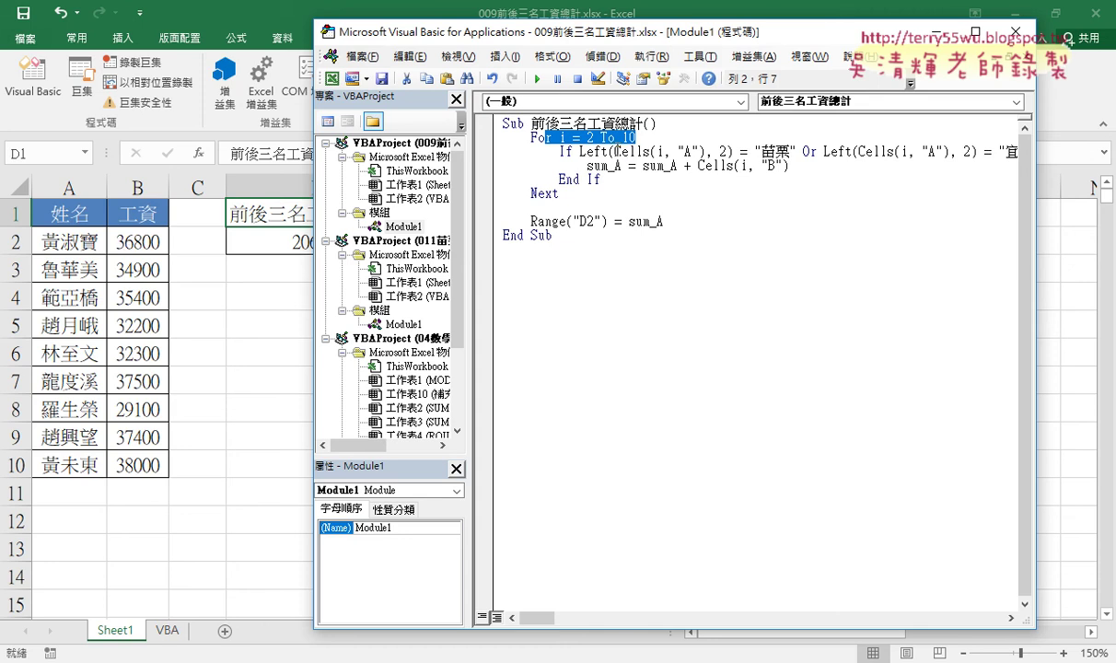
left_click_drag(590, 152, 556, 152)
key("Delete")
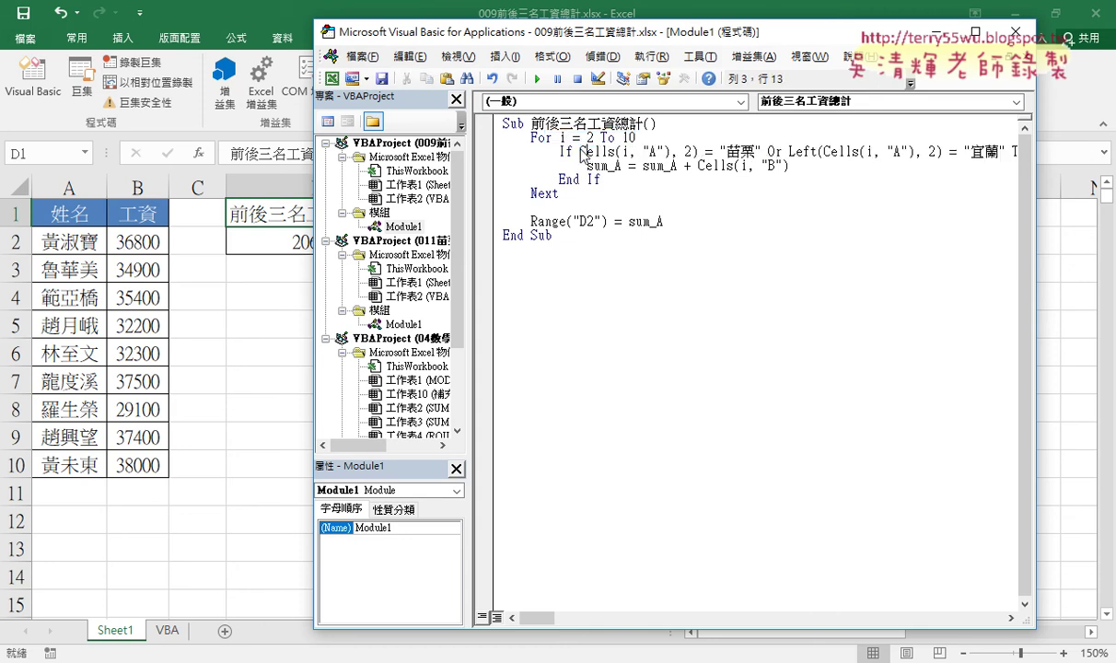
key("Right")
key("Right")
key("Right")
key("Delete")
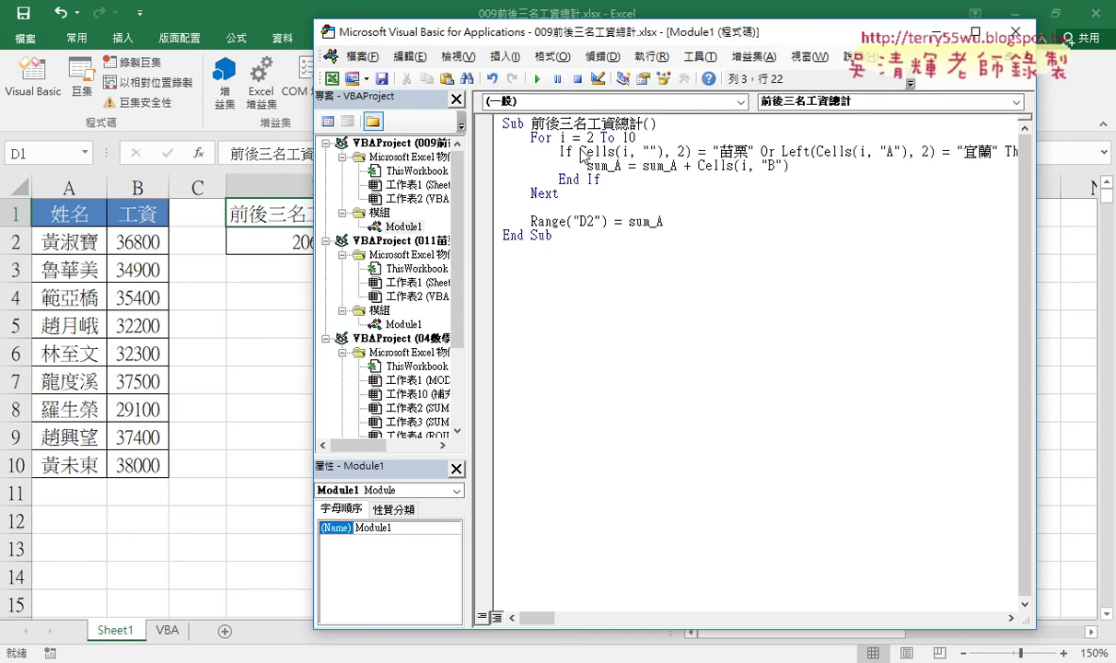
Step: Make the If test Cells(i, "B") >= "苗栗" and add a blank line under the Sub header
type("B")
key("Right")
key("Right")
key("Delete")
key("Delete")
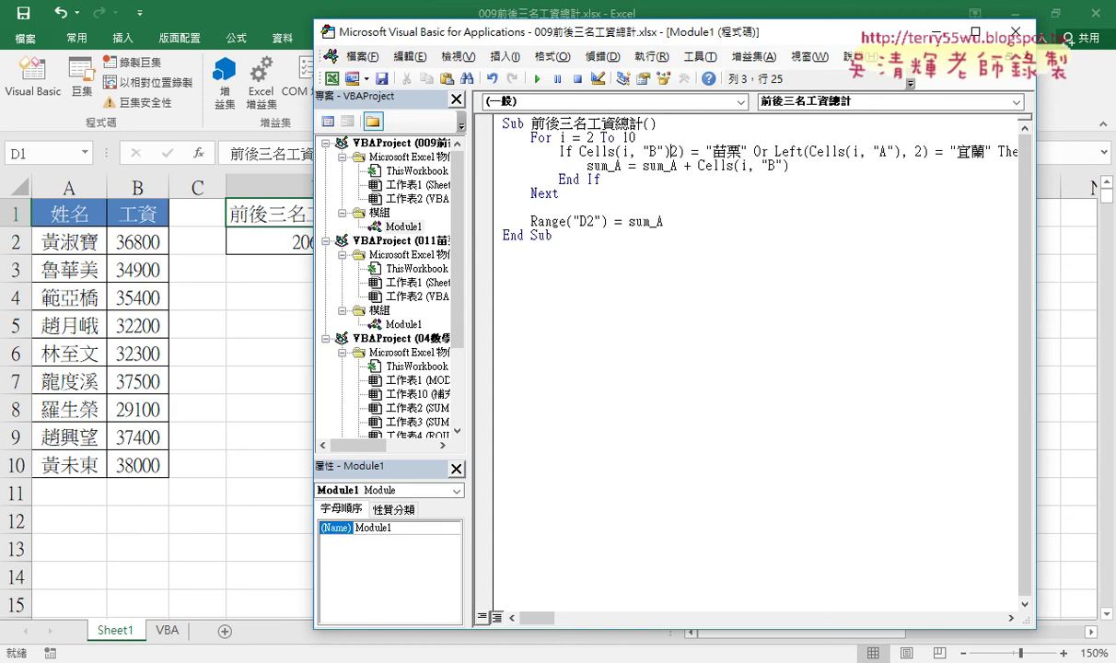
key("Delete")
key("Delete")
key("Delete")
key("Delete")
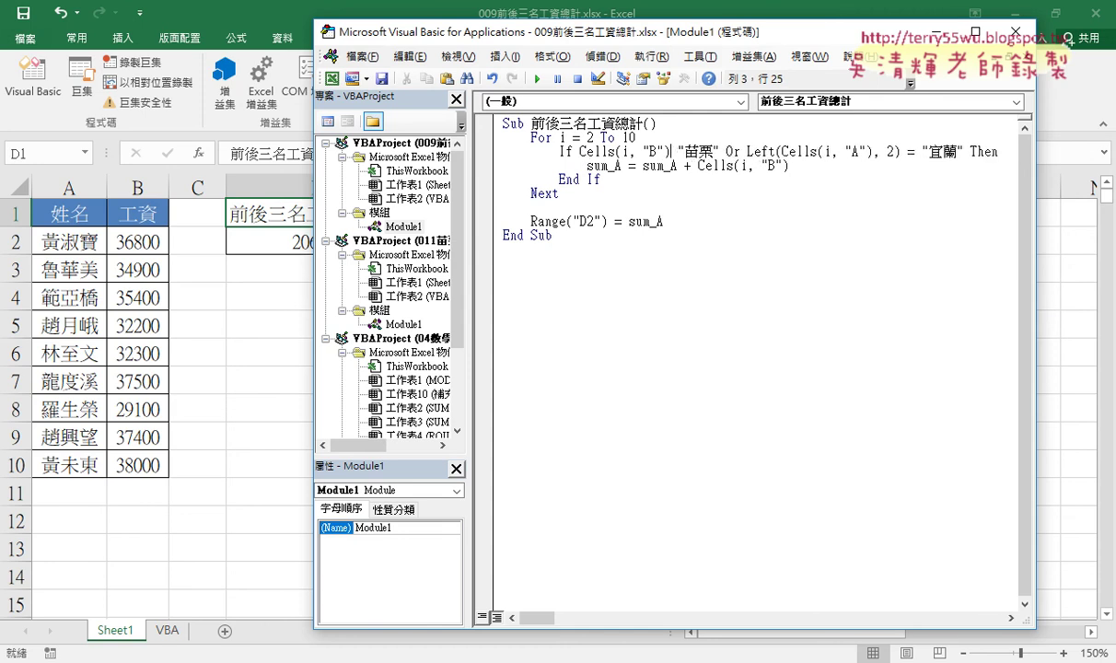
type(">=")
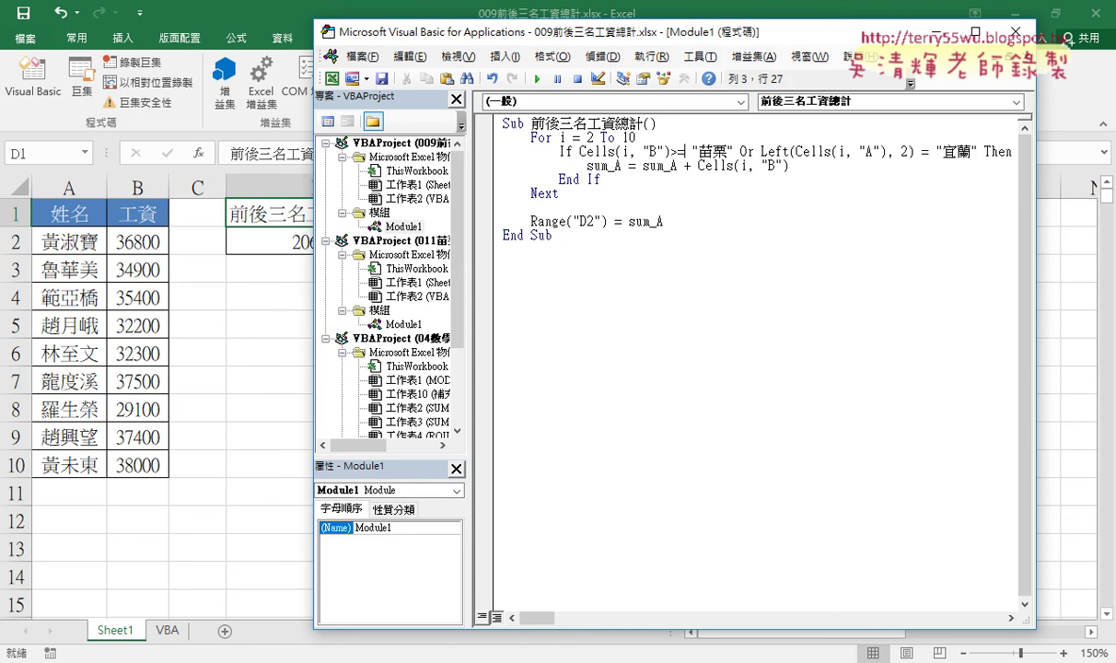
key("Right")
key("Right")
key("shift+Right")
key("shift+Right")
key("shift+Right")
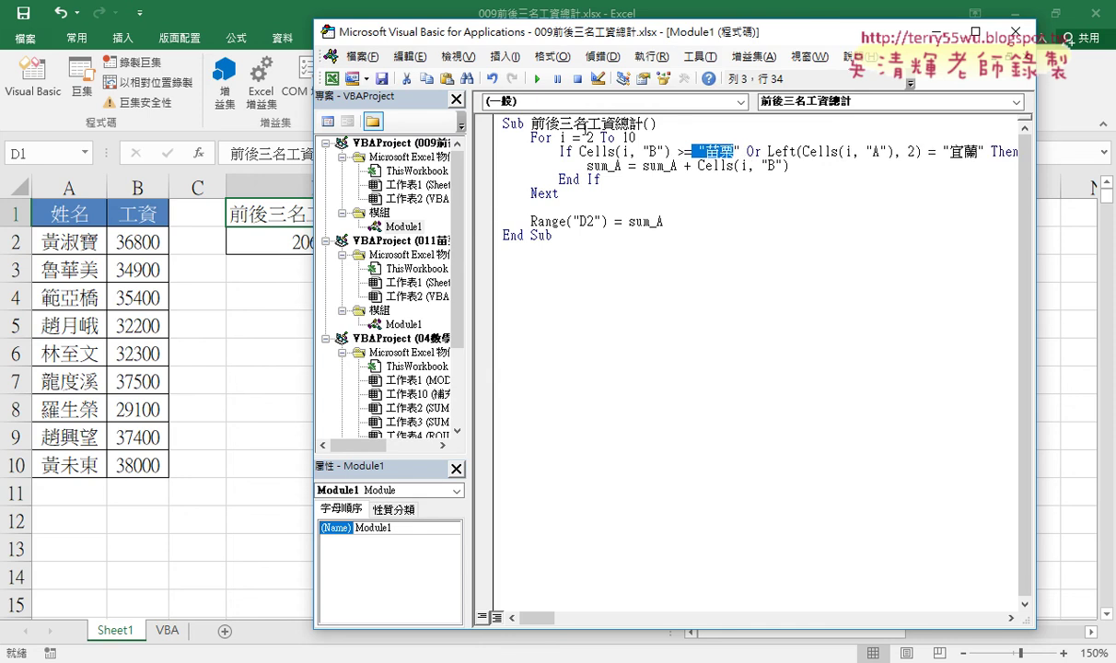
left_click(636, 123)
key("Return")
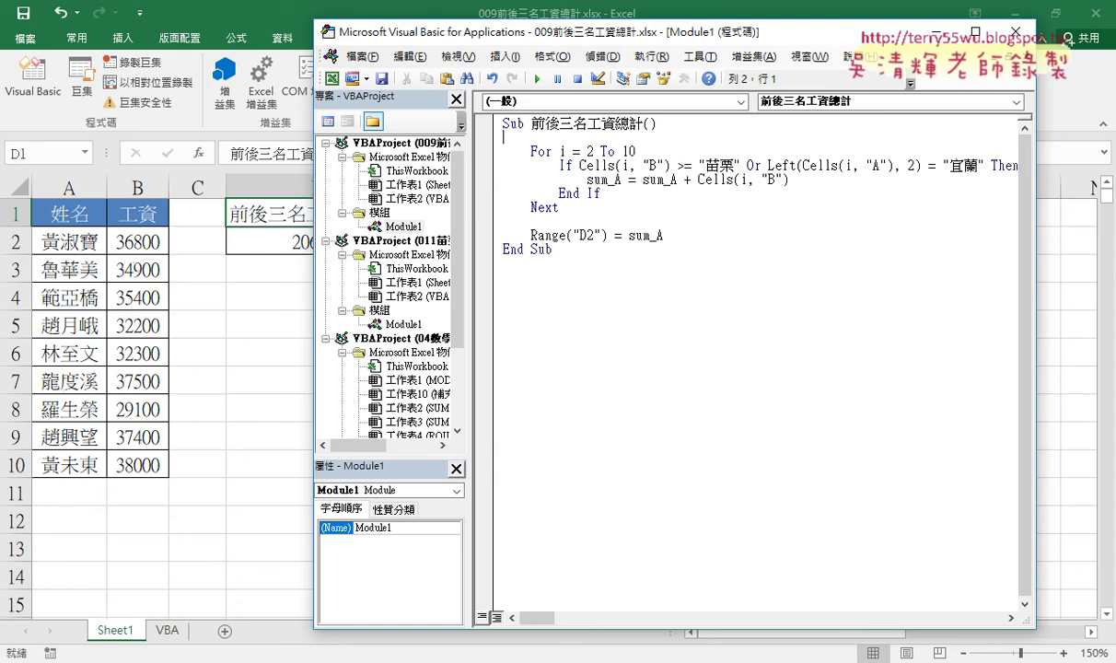
Step: Indent the new macro line and delete the name lookup formula from F2
key("Tab")
left_click(258, 234)
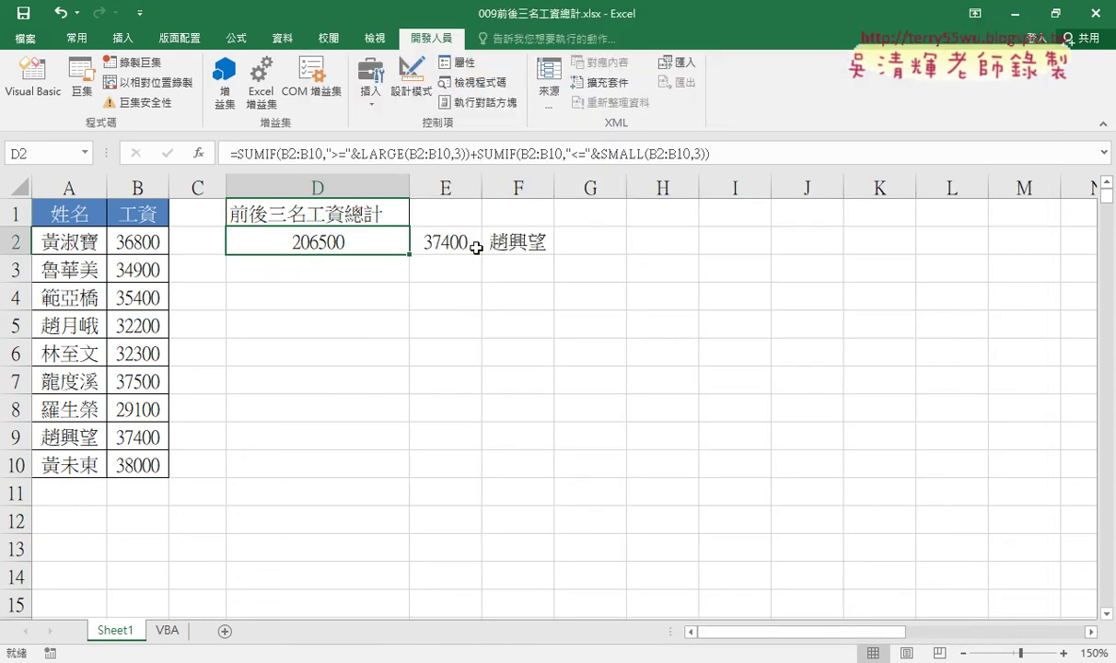
left_click_drag(427, 236, 550, 244)
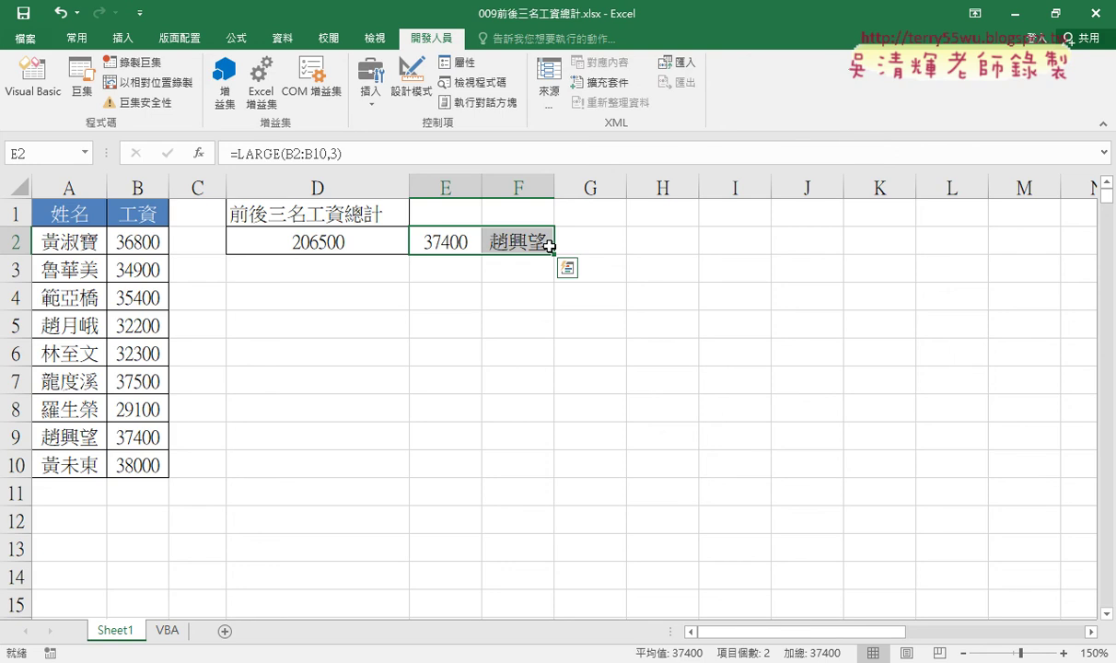
left_click(533, 241)
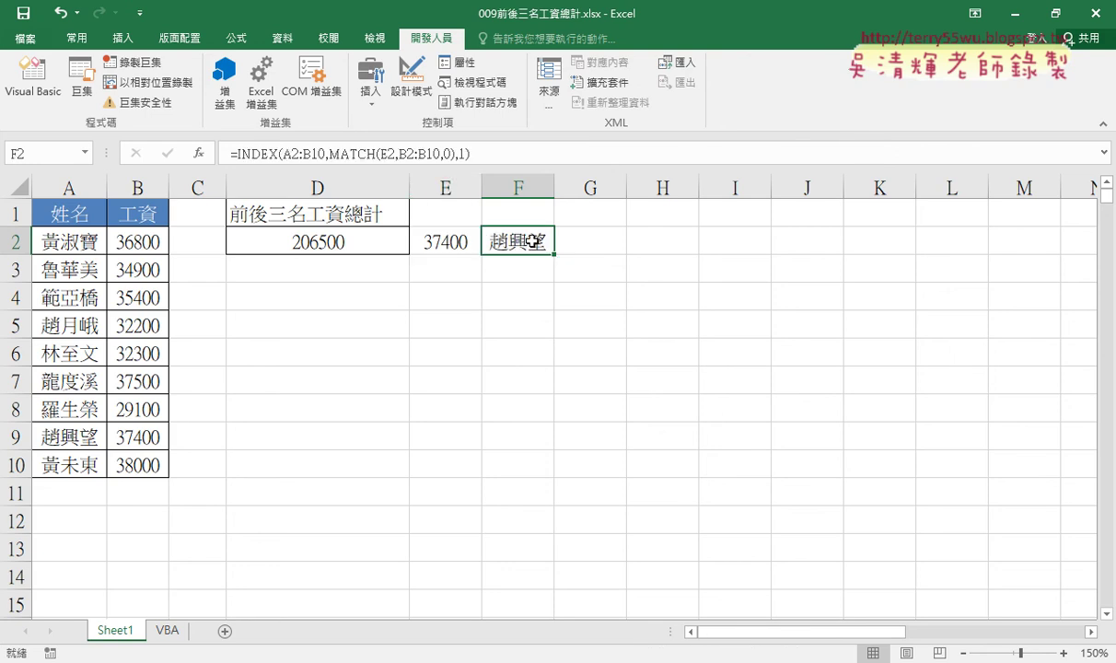
key("Delete")
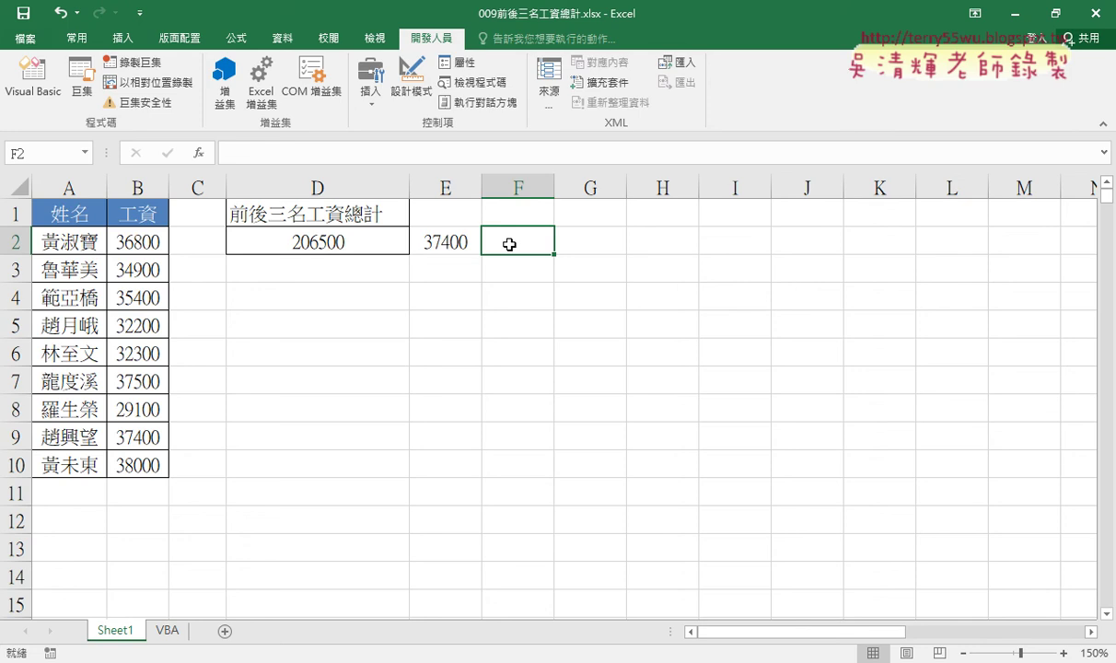
Step: Copy E2's LARGE(B2:B10,3) formula text from the formula bar without changing the cell
left_click(620, 244)
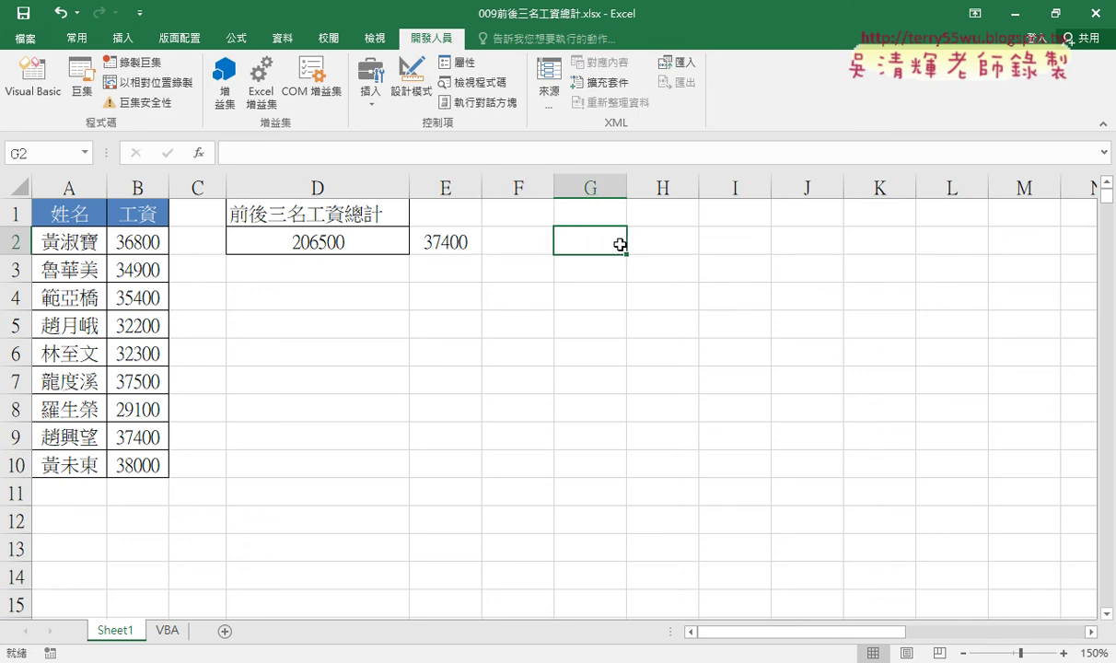
left_click(453, 238)
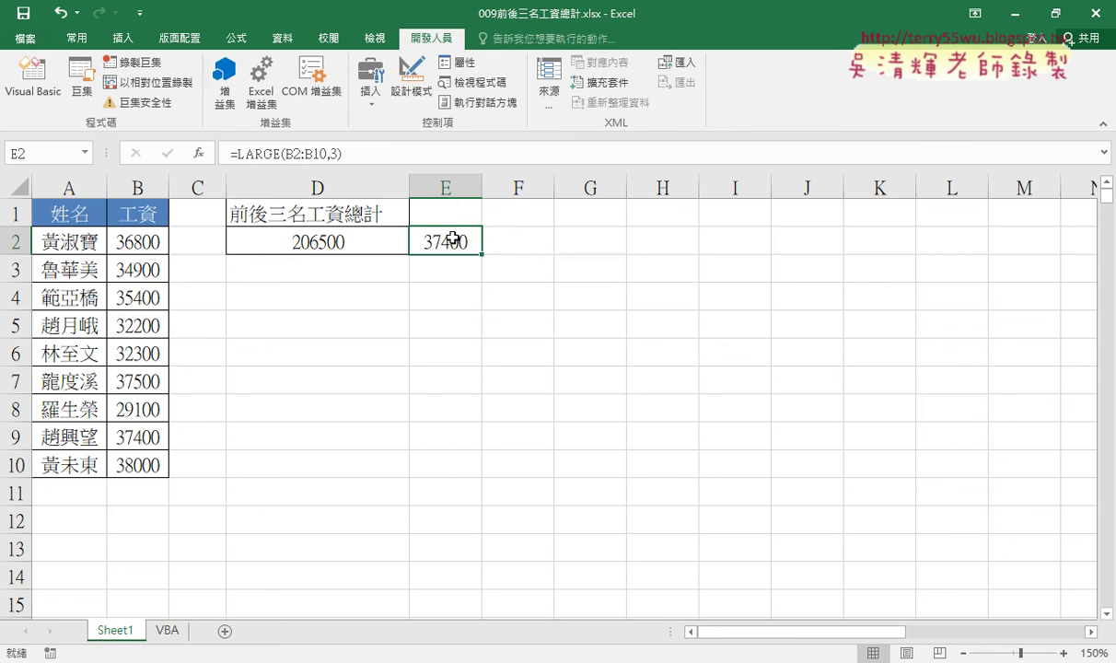
left_click_drag(325, 153, 227, 153)
right_click(260, 156)
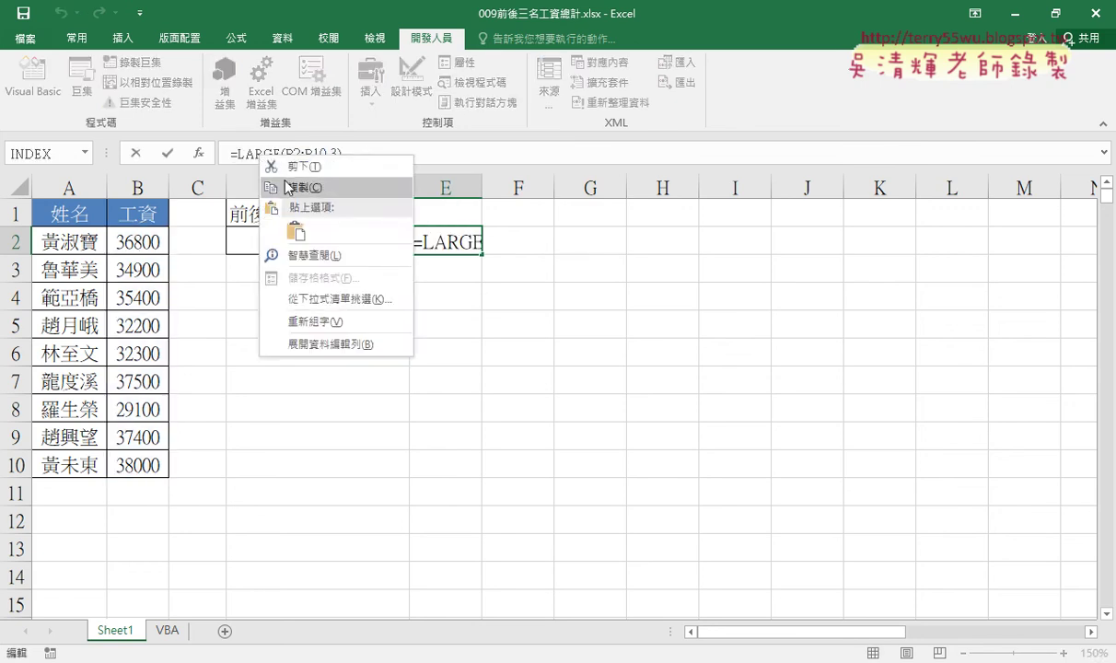
left_click(286, 187)
left_click(135, 153)
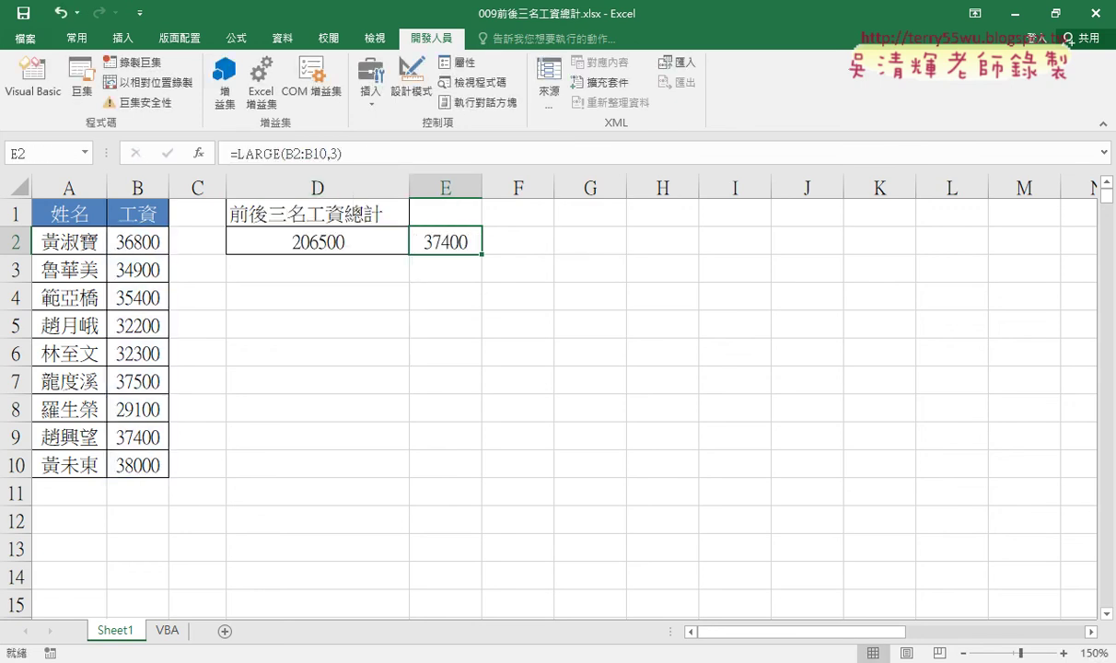
left_click(359, 659)
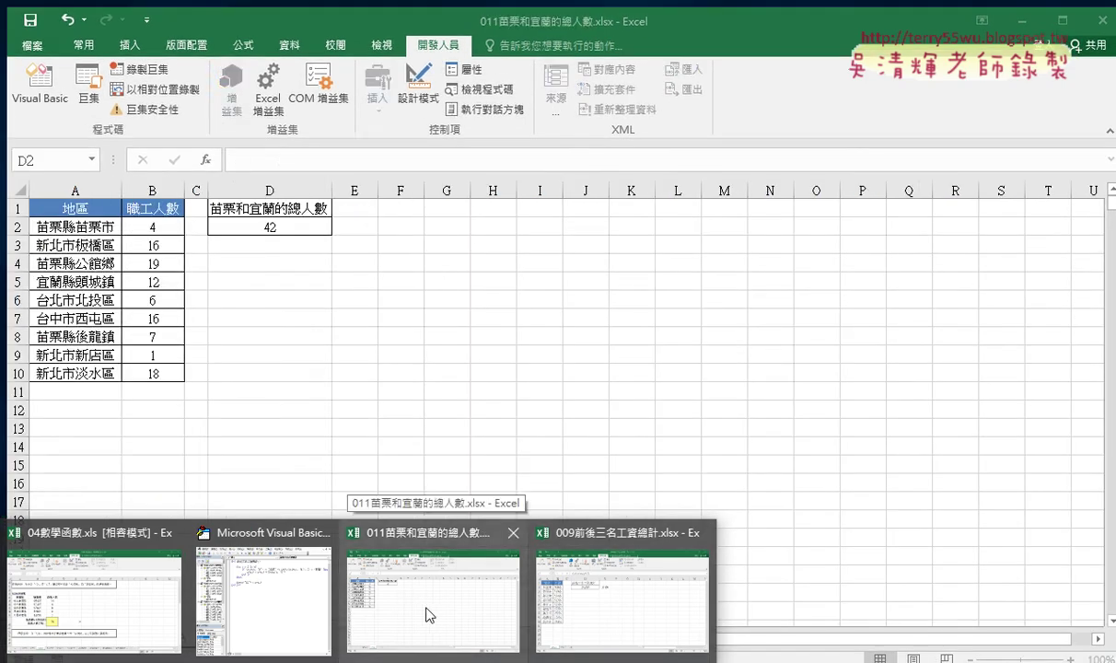
Step: Add the macro line Range("F2") = "=LARGE(B2:B10,3)" under the Sub header
left_click(264, 599)
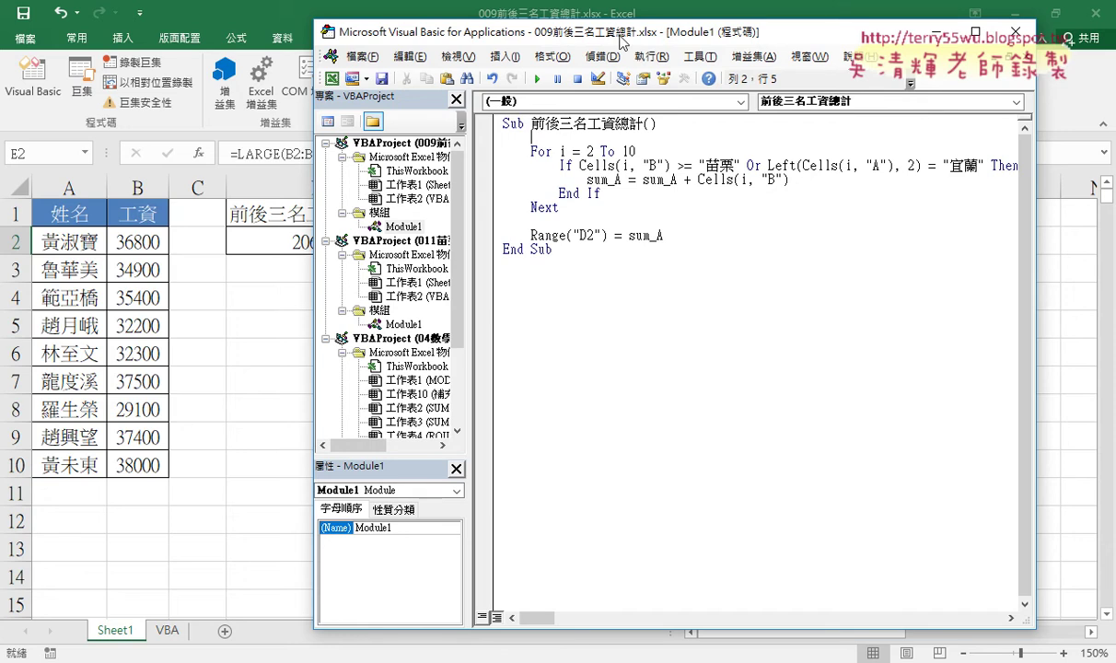
left_click_drag(585, 28, 767, 24)
left_click(686, 129)
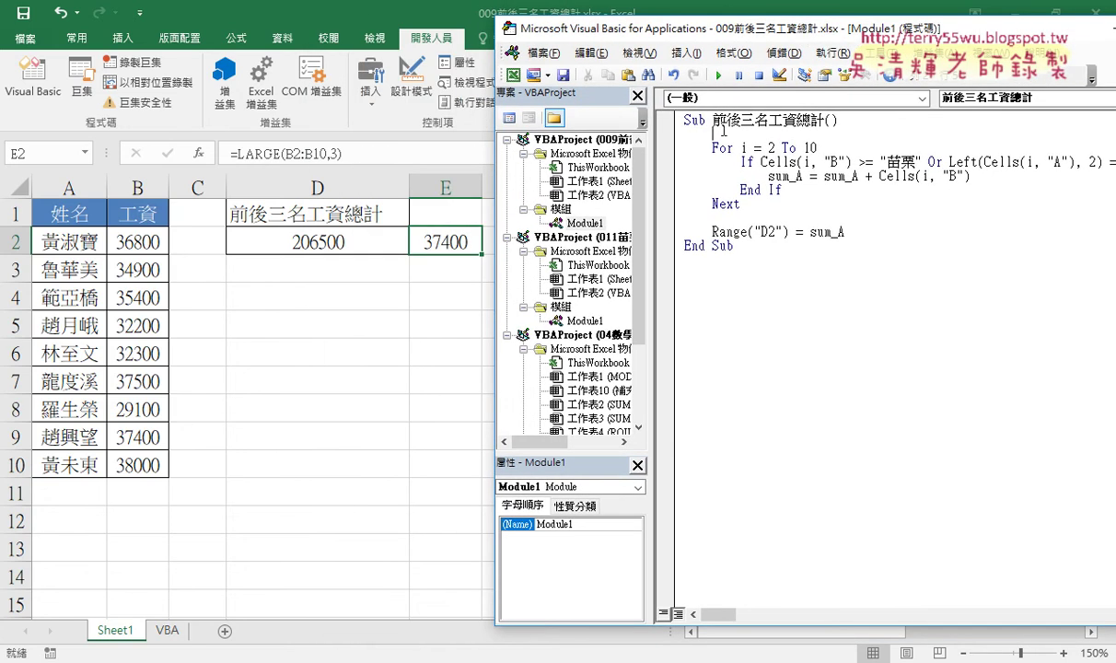
type("ran")
type("ge(")
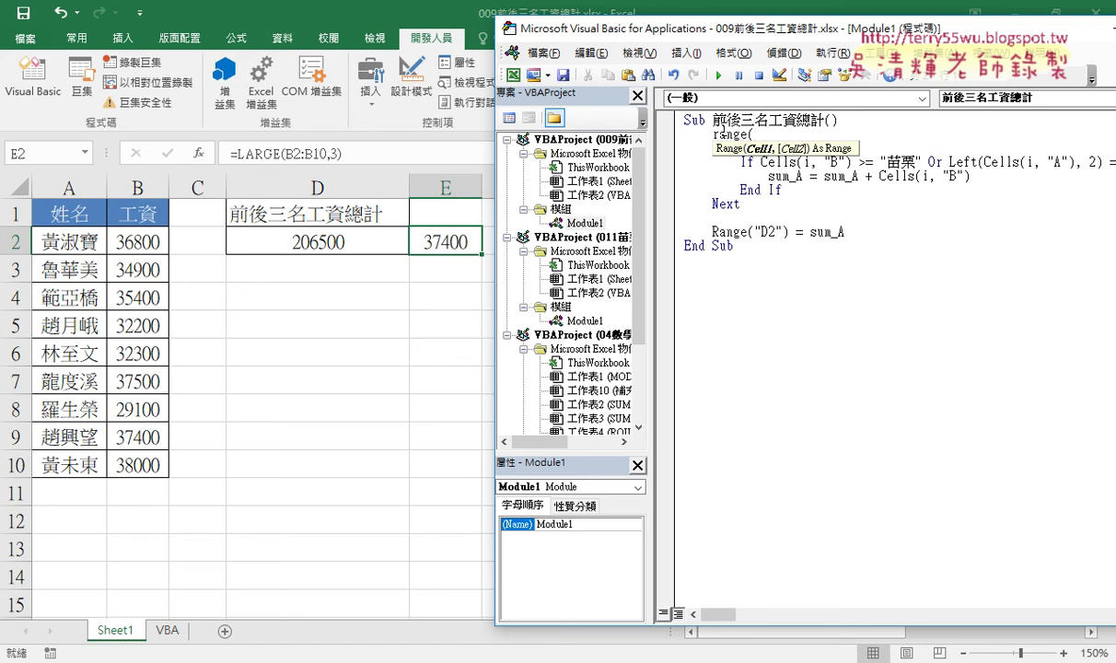
type("\"F2")
type("\")=")
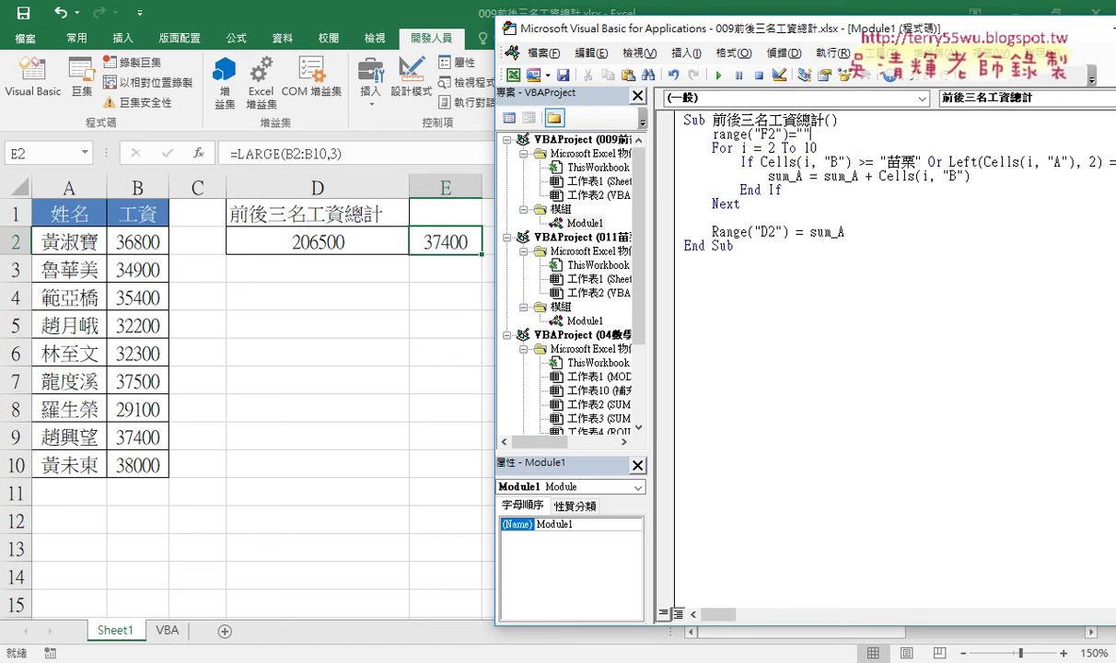
key("ctrl+v")
type("\"")
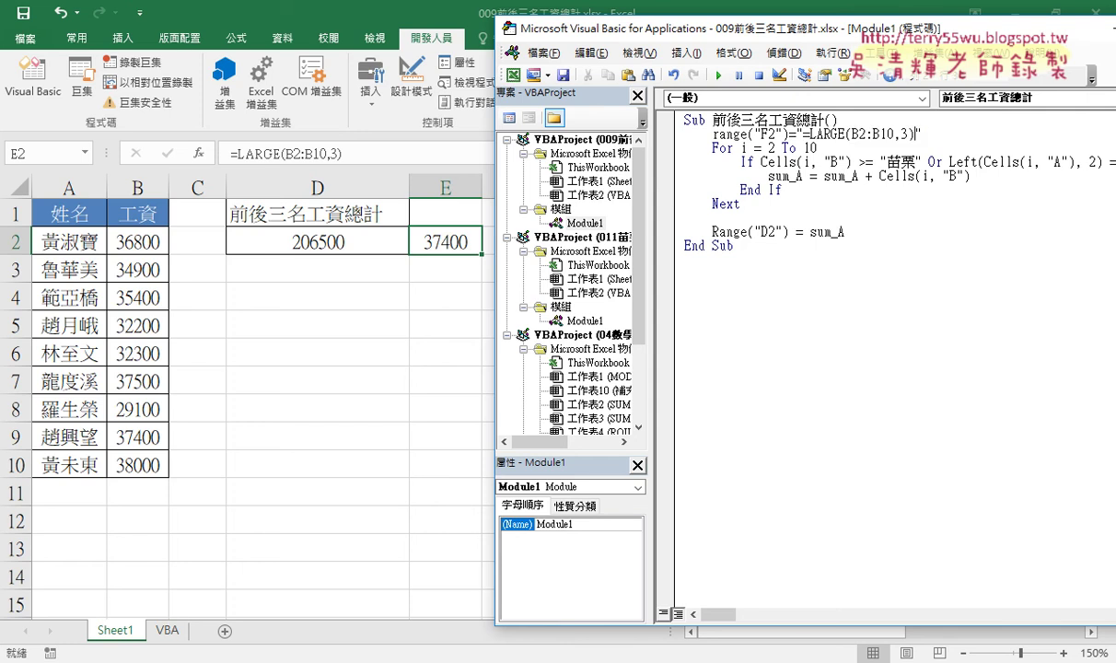
left_click(851, 230)
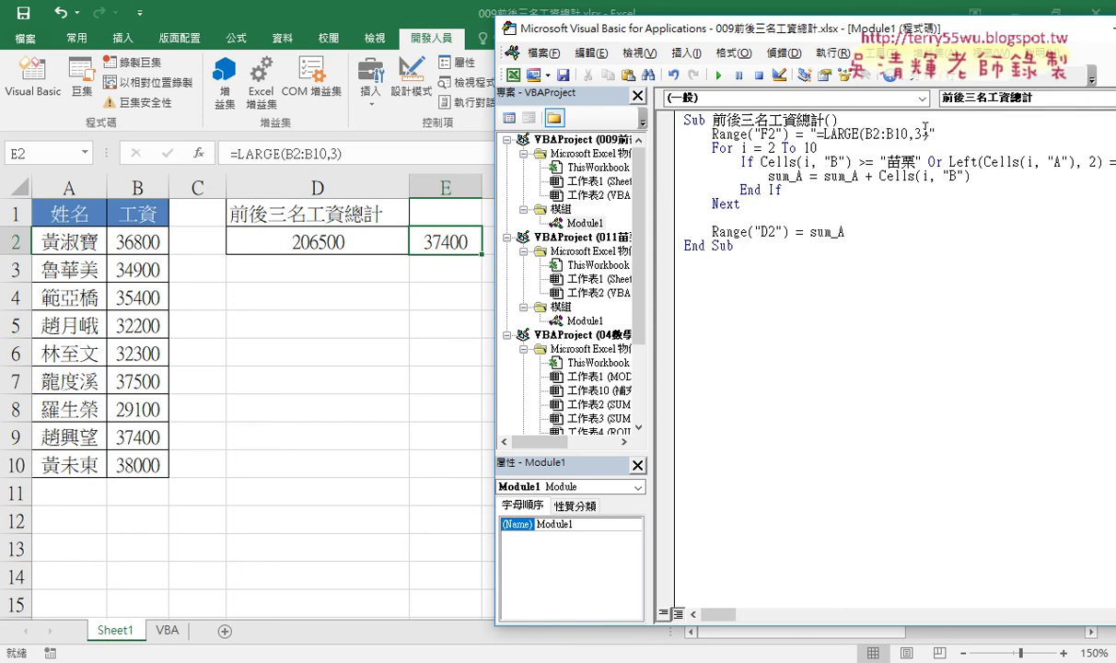
Step: Open an empty line 3 below the F2 assignment and mark its Range("F2") text
double_click(924, 135)
left_click_drag(926, 135, 826, 134)
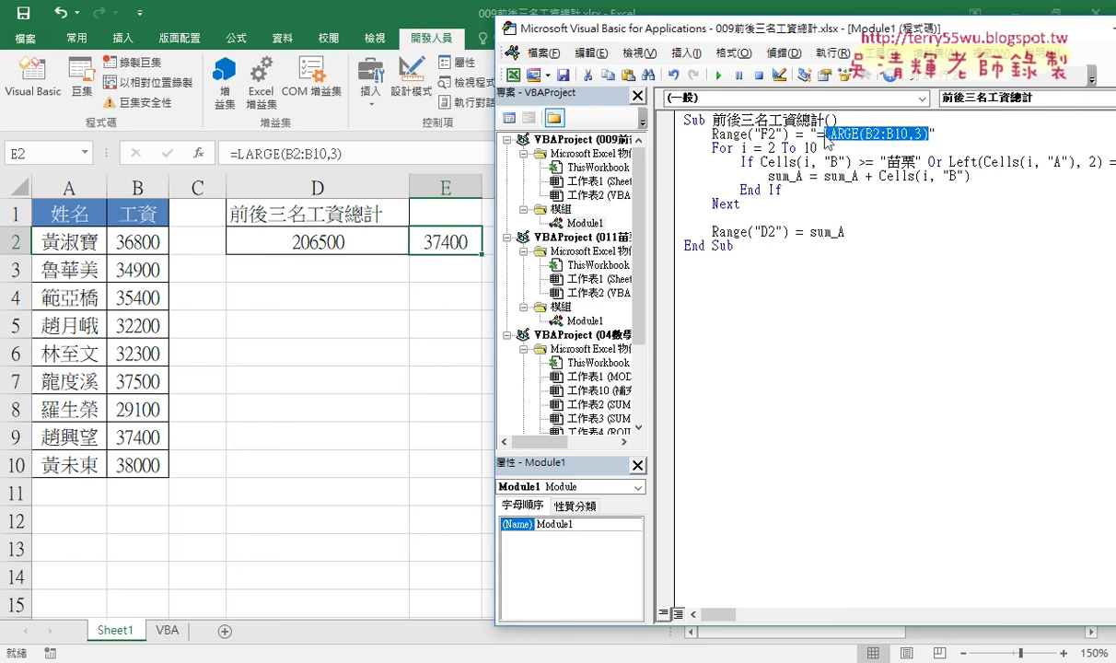
left_click_drag(705, 35, 735, 42)
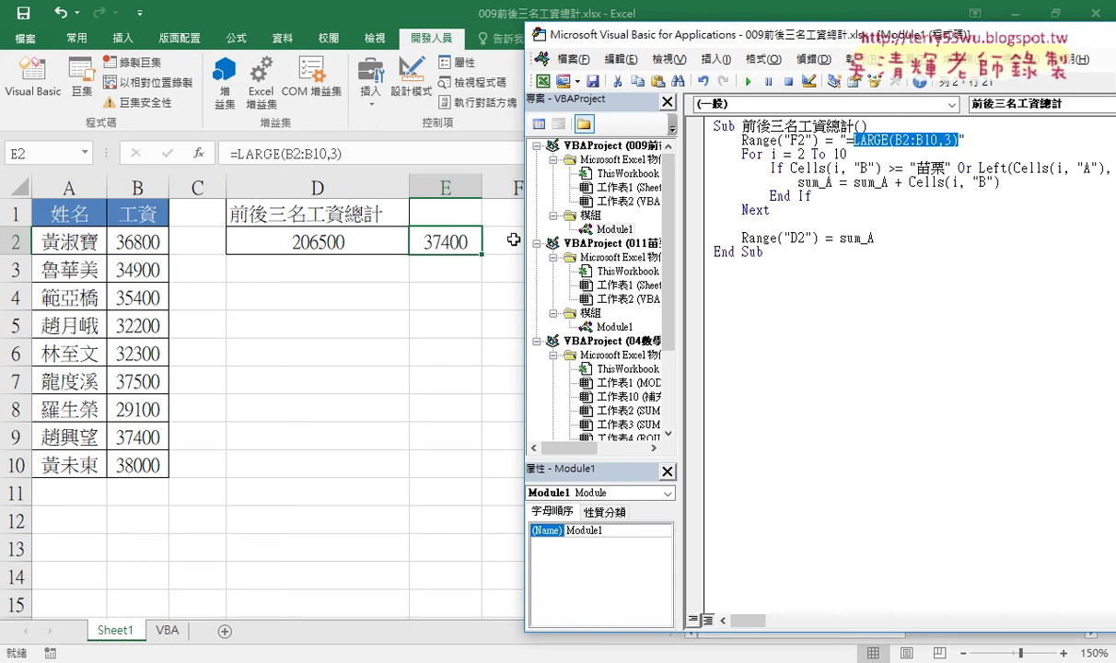
left_click(982, 139)
key("Return")
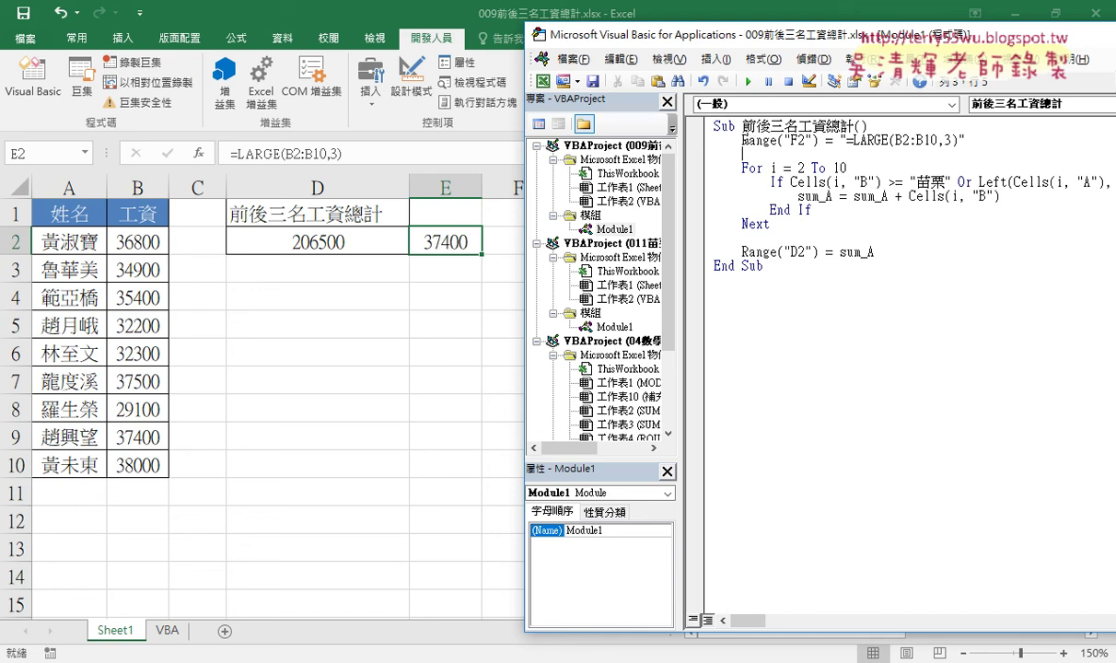
left_click_drag(742, 140, 792, 140)
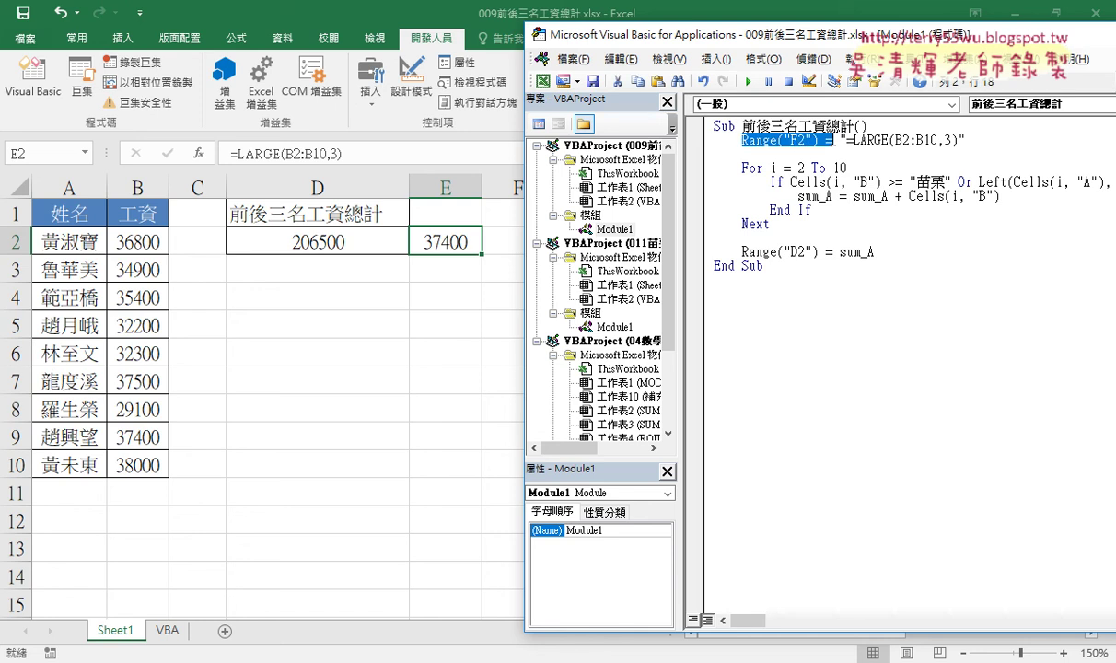
left_click(767, 158)
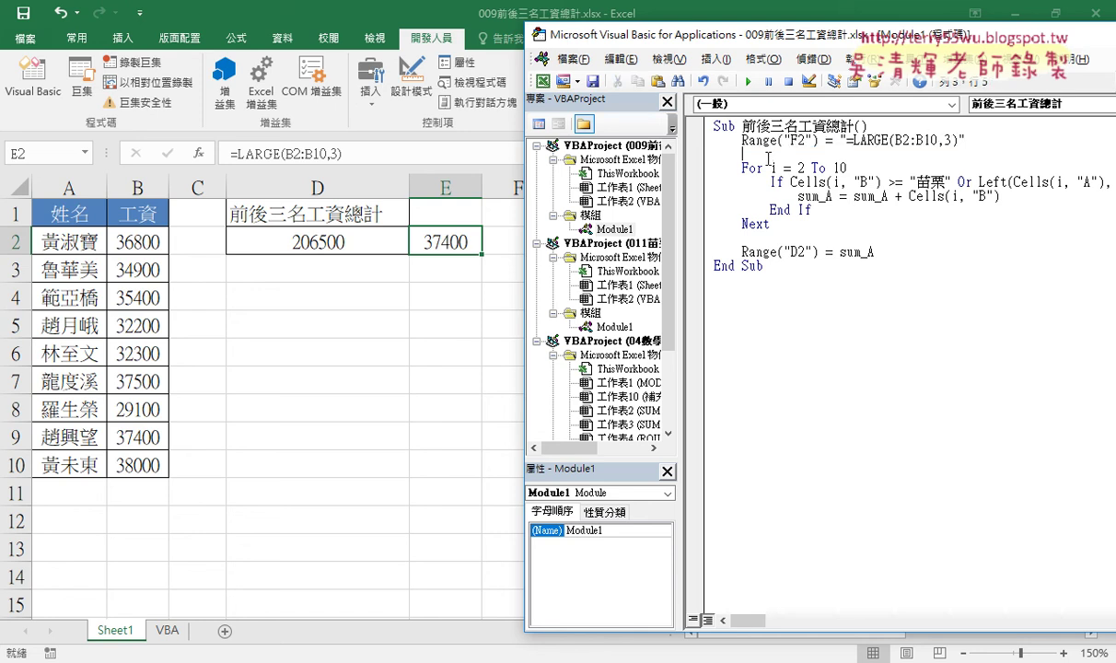
Step: Write line 3 as Range("G2") = "=SMALL(B2:B10,3)" and clear the 37400 from E2
key("ctrl+v")
left_click(761, 157)
key("BackSpace")
type("G")
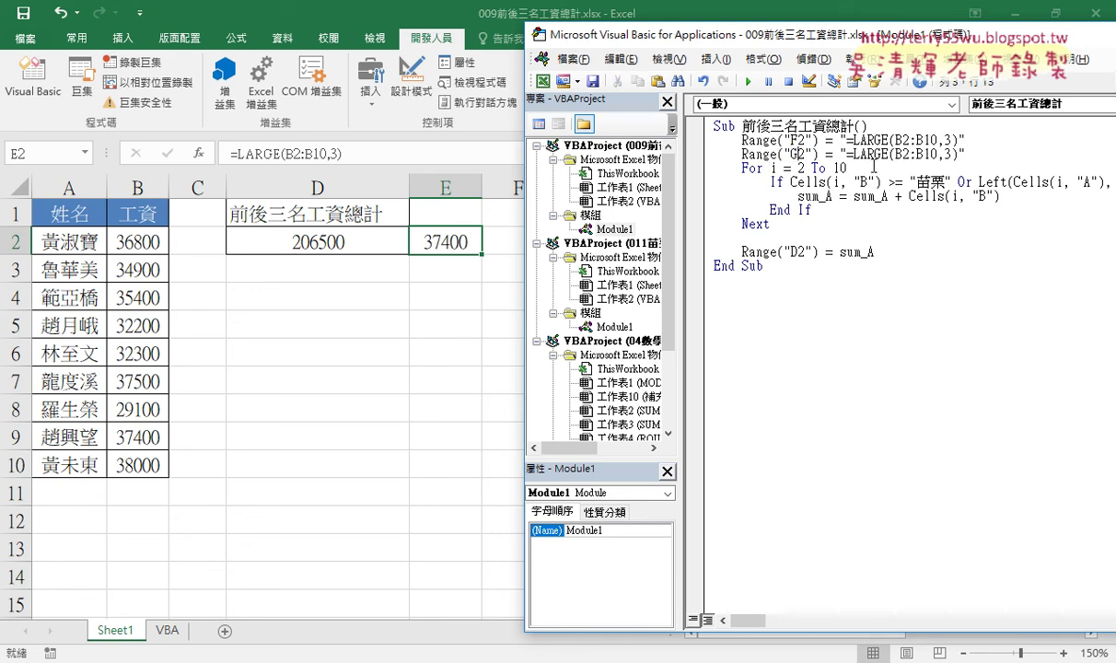
left_click_drag(889, 154, 856, 155)
type("SM")
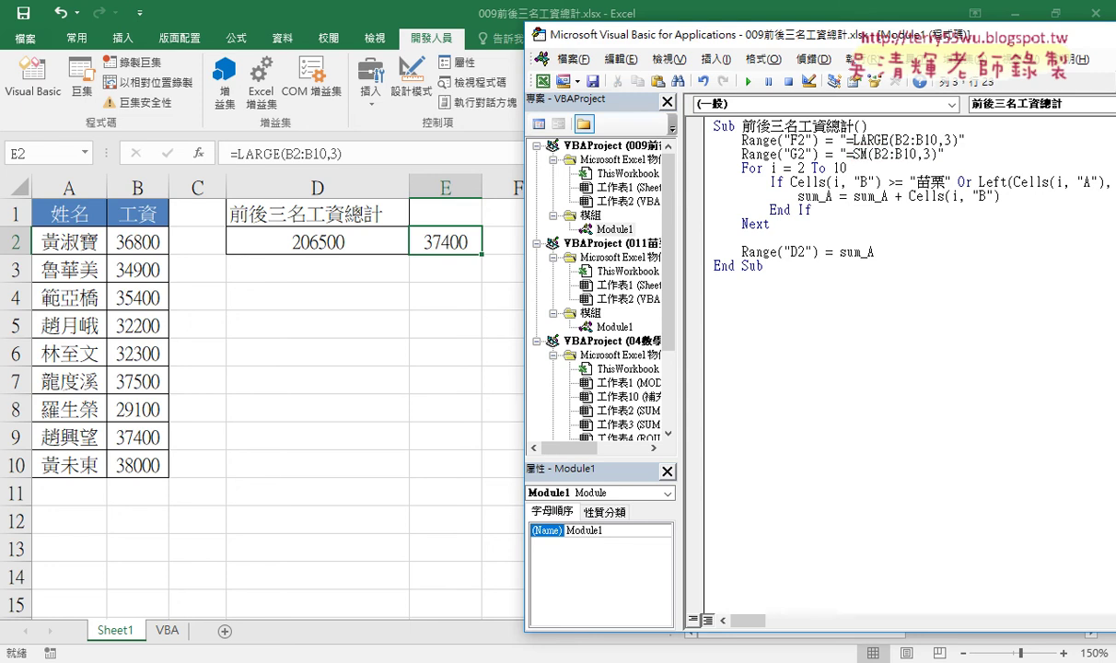
type("A")
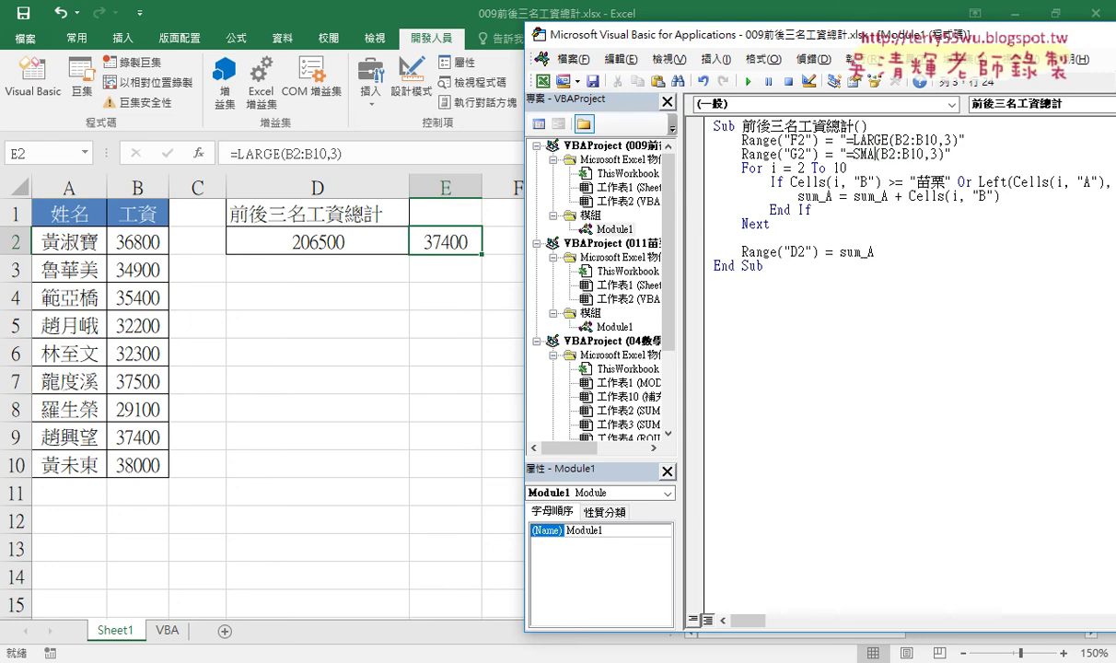
type("LL")
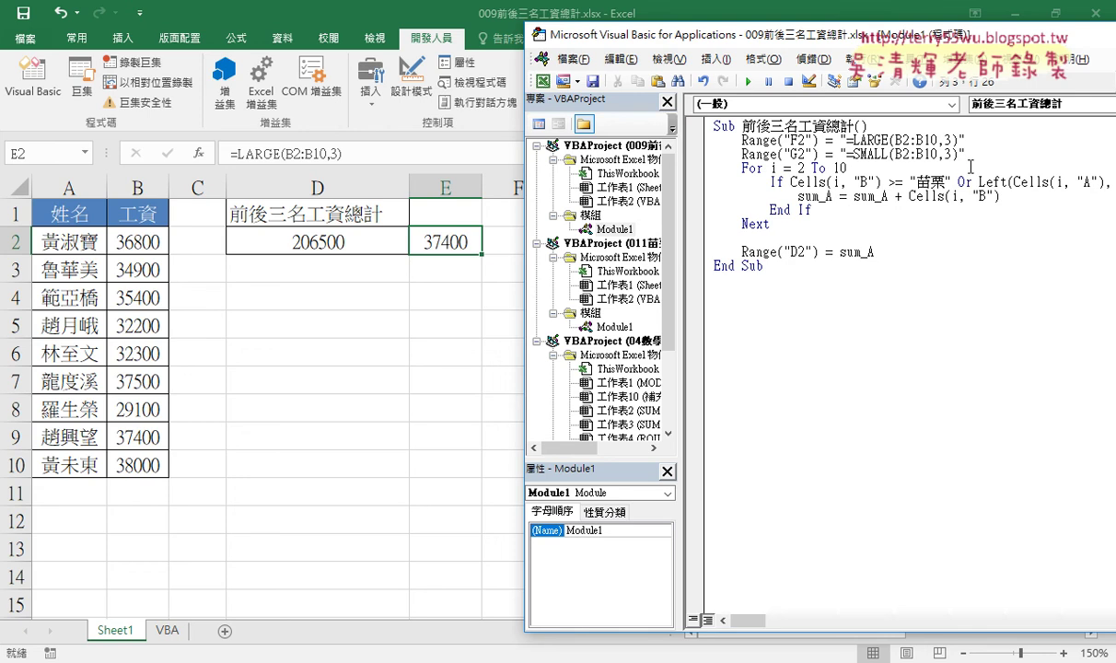
left_click(883, 215)
left_click(434, 247)
key("Delete")
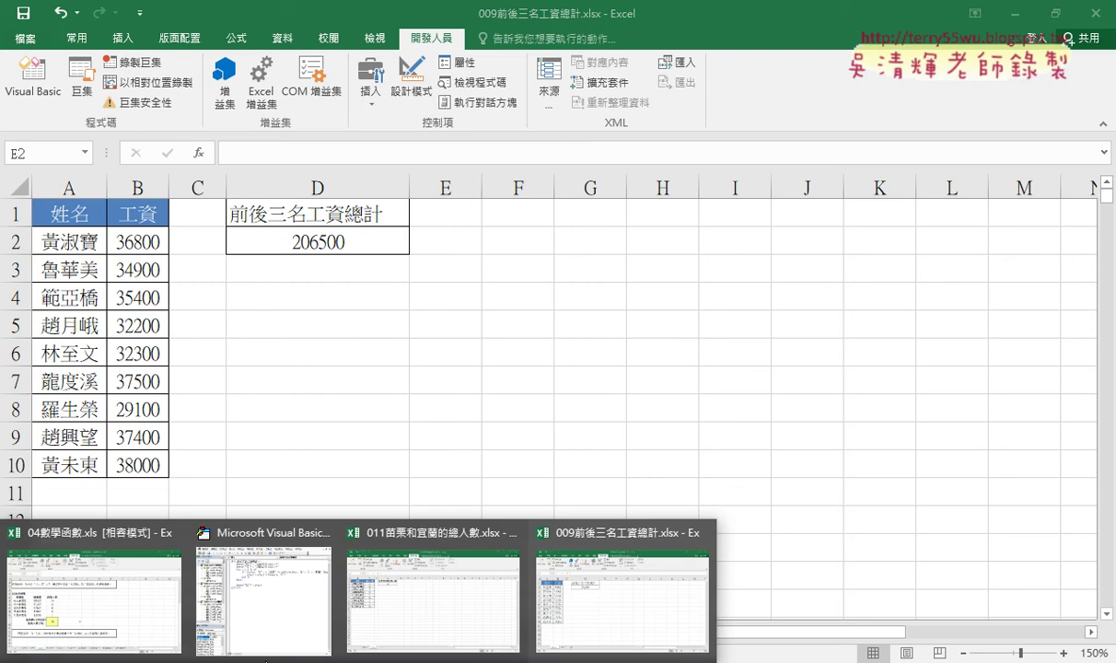
Step: Step through the F2 and G2 lines with F8, filling F2 with 37400 and G2 with 32300
left_click(292, 542)
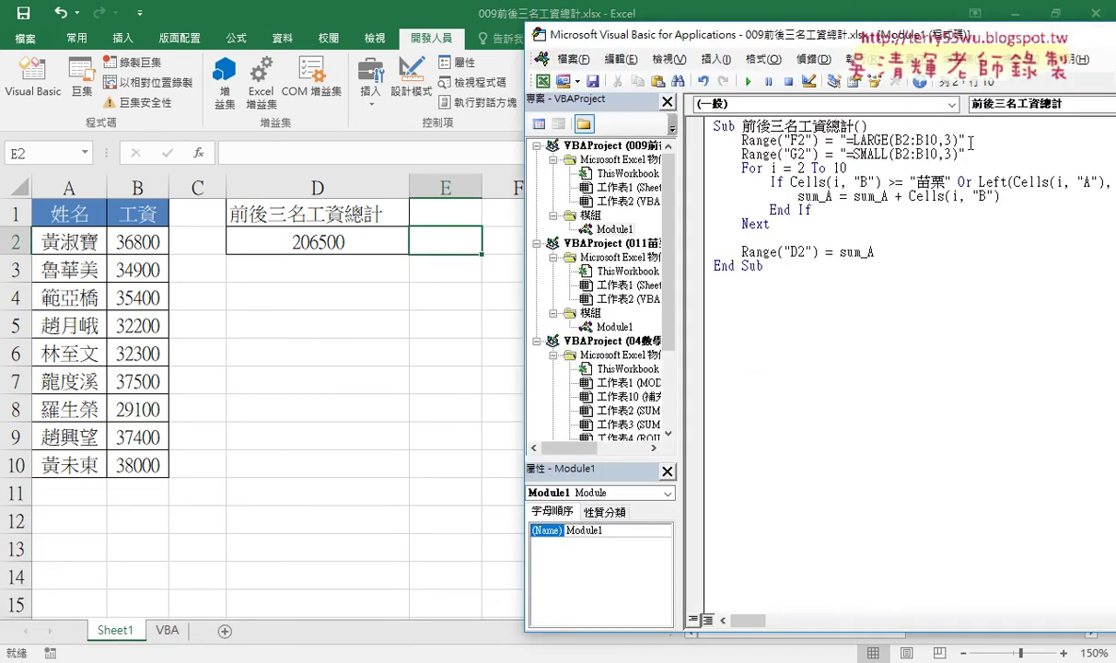
left_click_drag(967, 155, 717, 140)
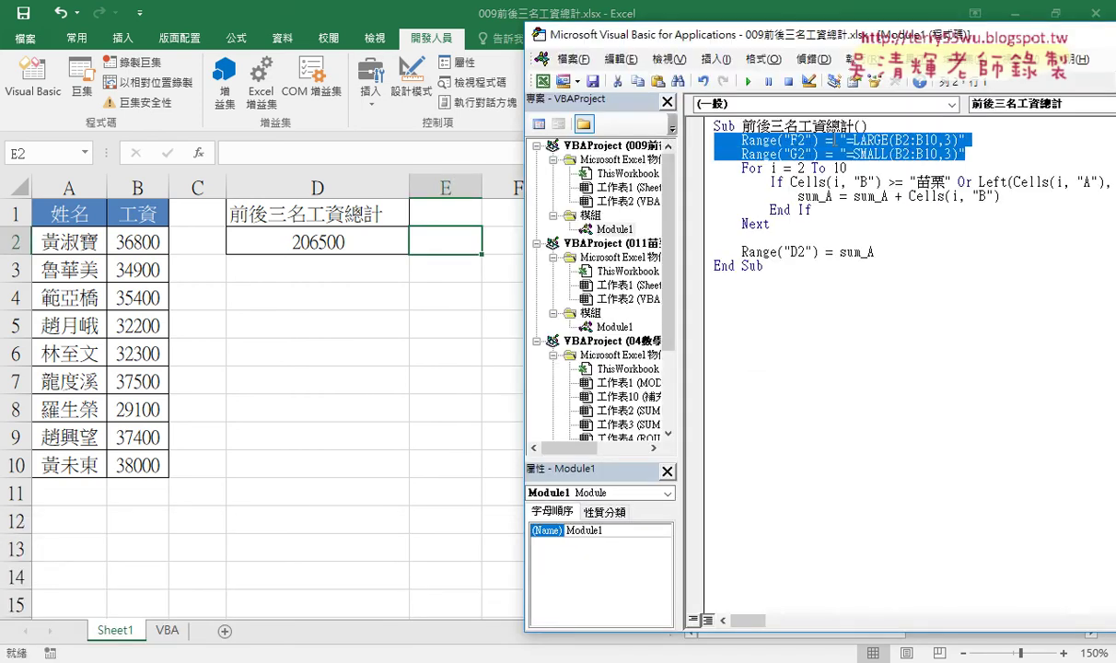
left_click(882, 140)
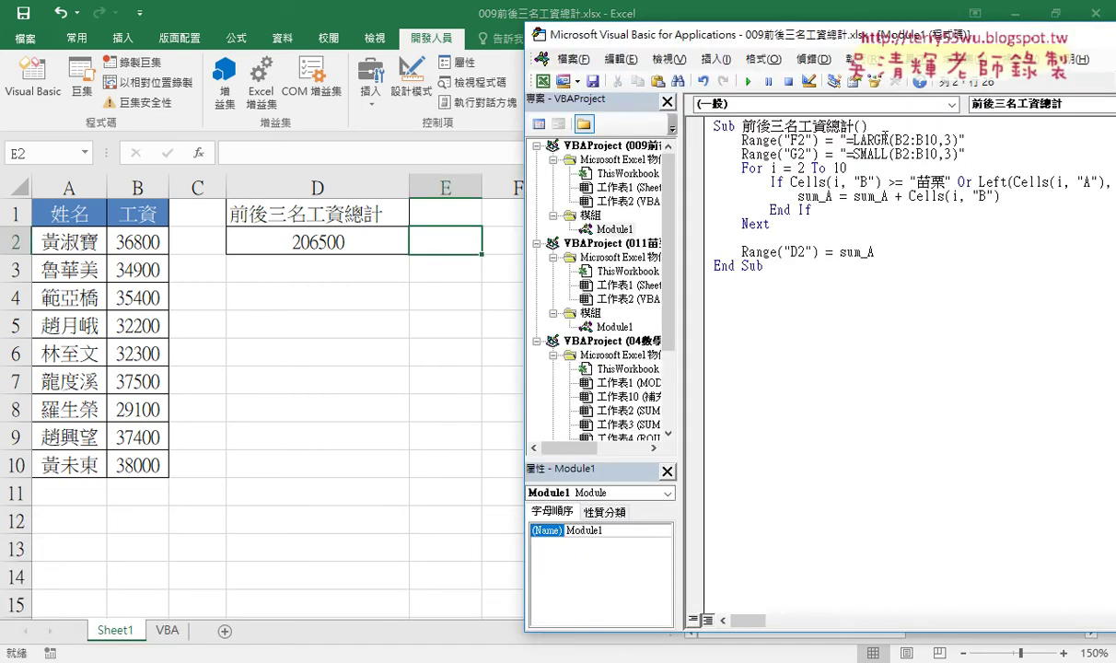
key("F8")
key("F8")
key("F8")
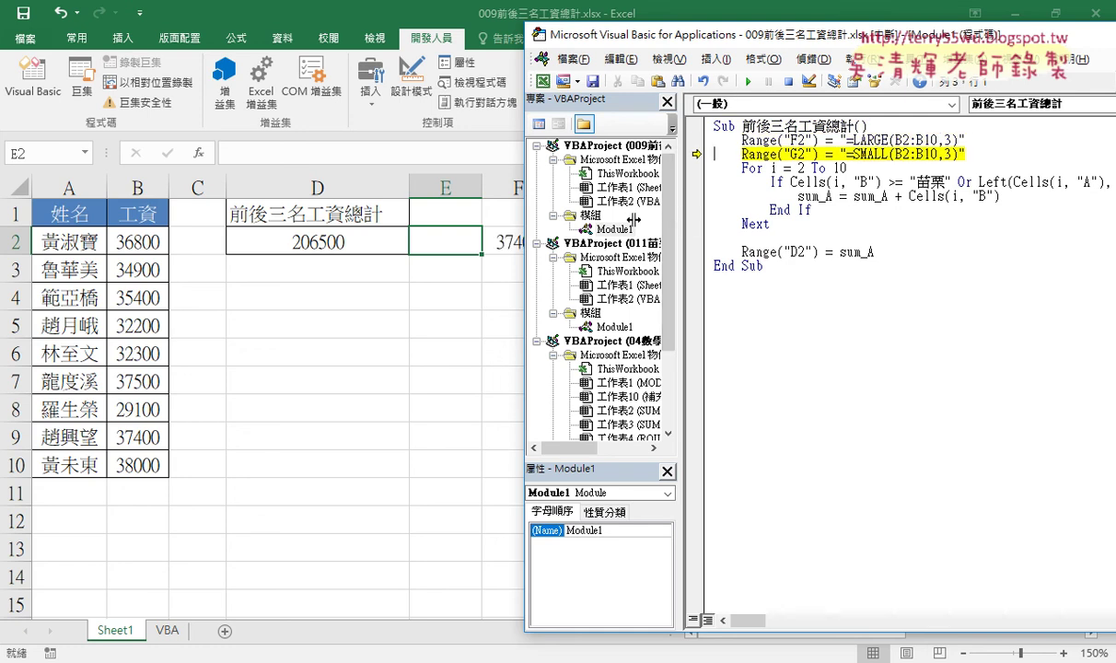
left_click_drag(634, 219, 527, 235)
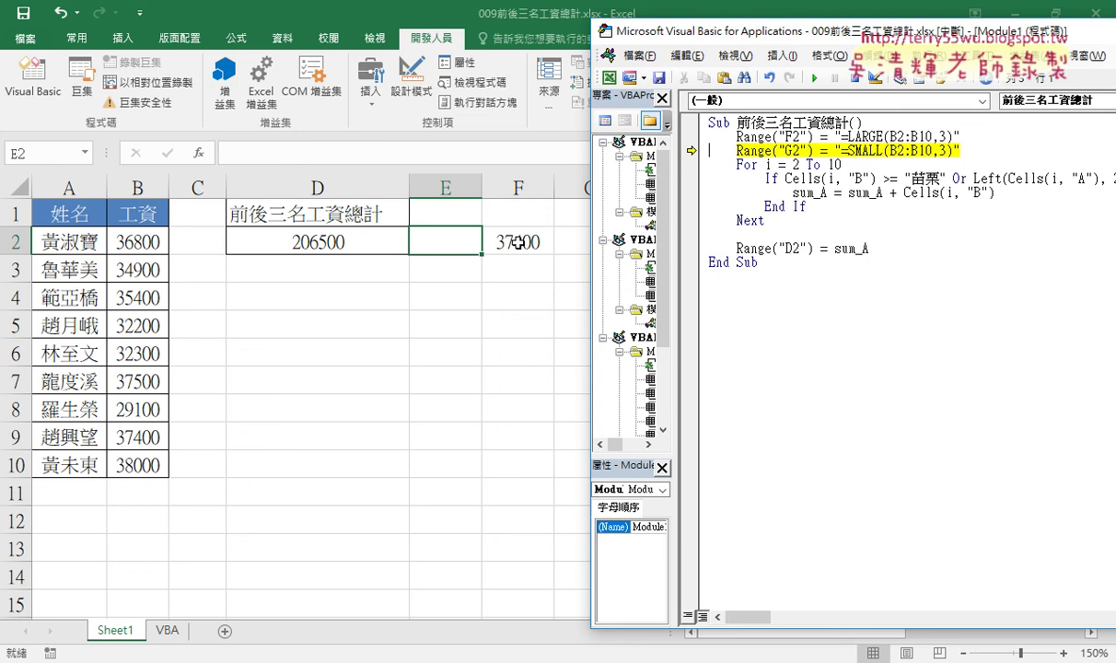
key("F8")
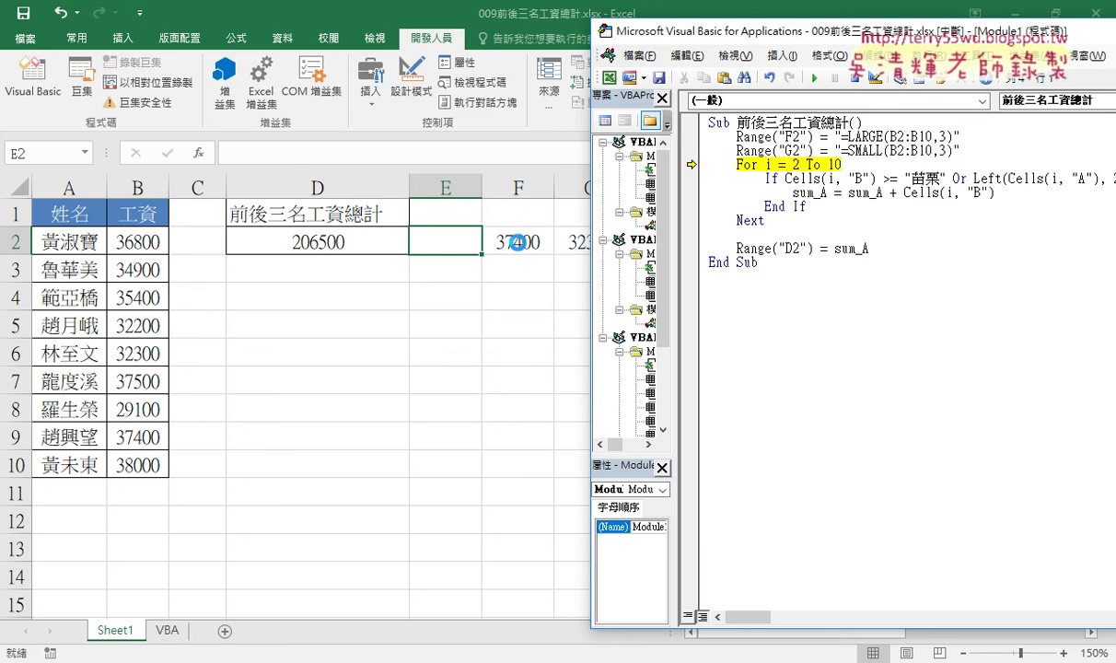
left_click_drag(592, 242, 618, 242)
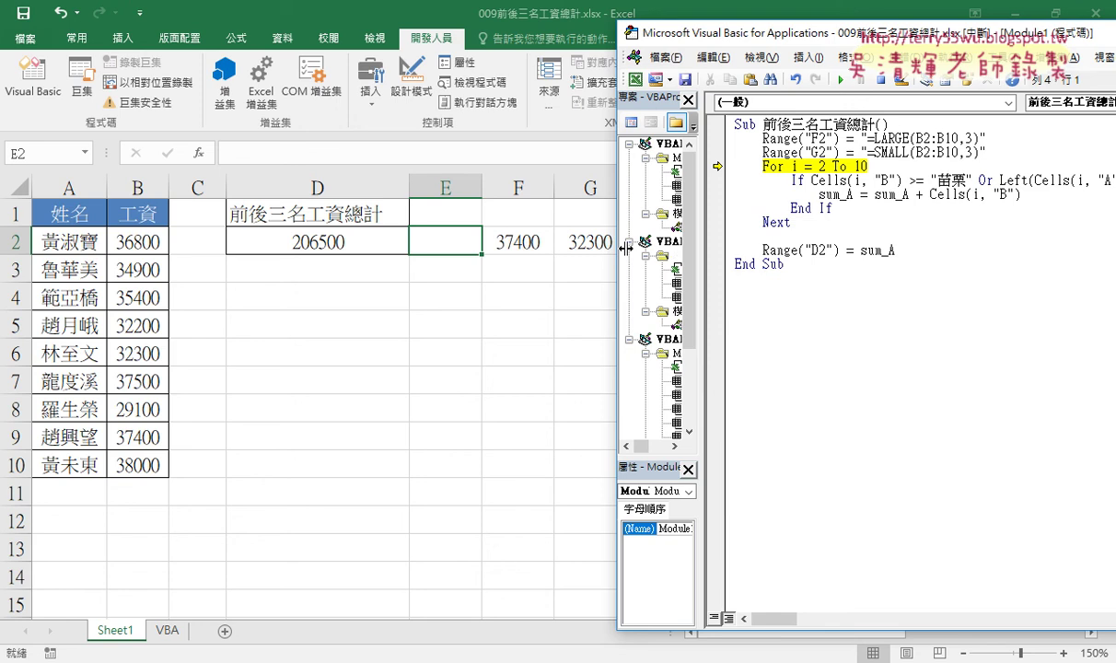
Step: Replace "苗栗" in the If condition with Range("F2") copied from the first code line
left_click_drag(931, 180, 972, 180)
left_click_drag(838, 138, 764, 138)
right_click(783, 145)
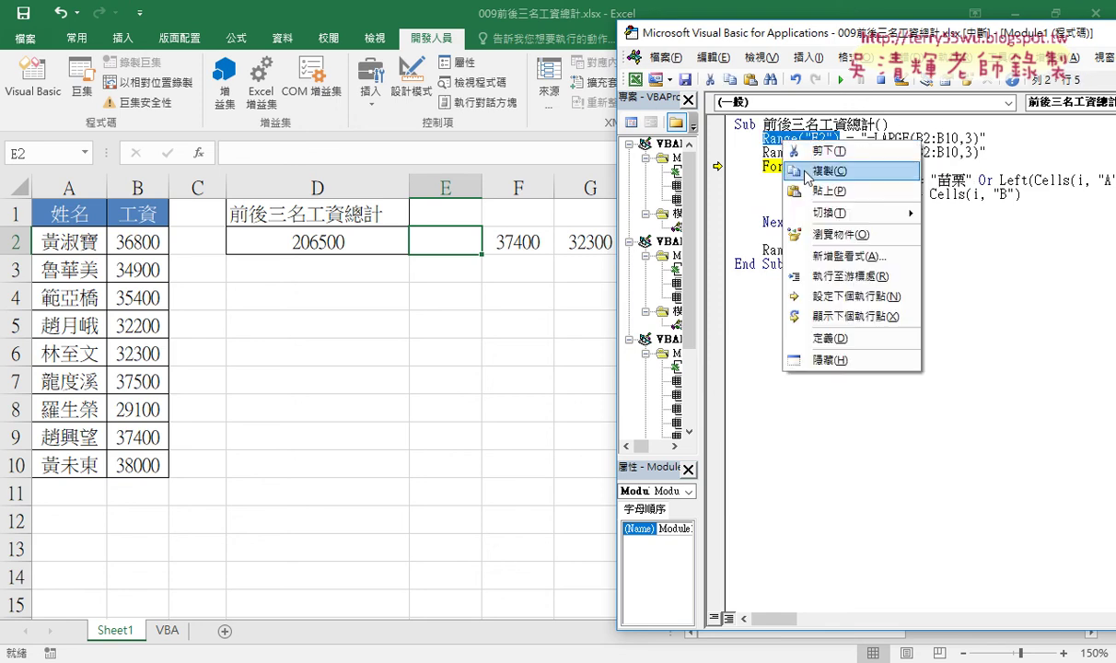
left_click(765, 156)
left_click_drag(972, 181, 930, 181)
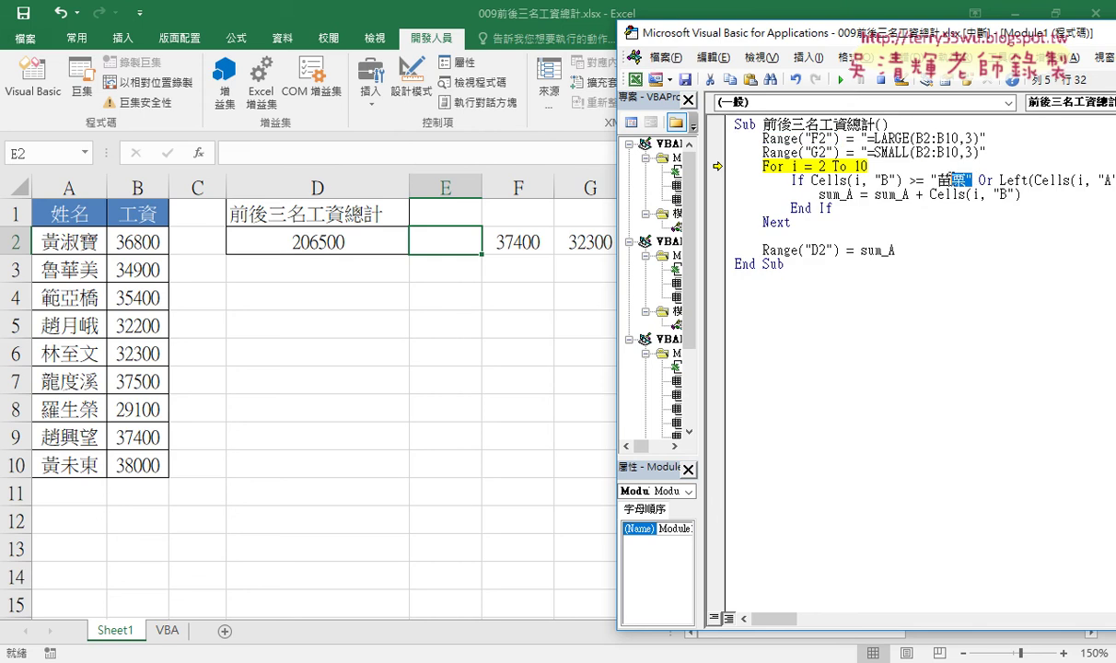
right_click(948, 182)
left_click(994, 232)
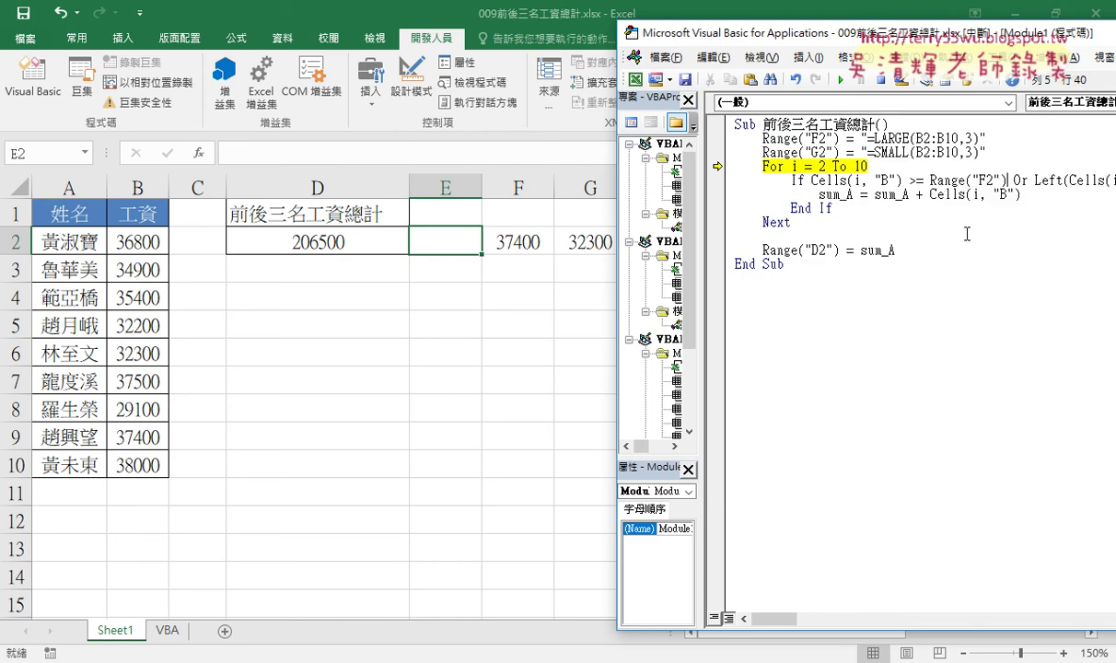
left_click_drag(812, 181, 1006, 179)
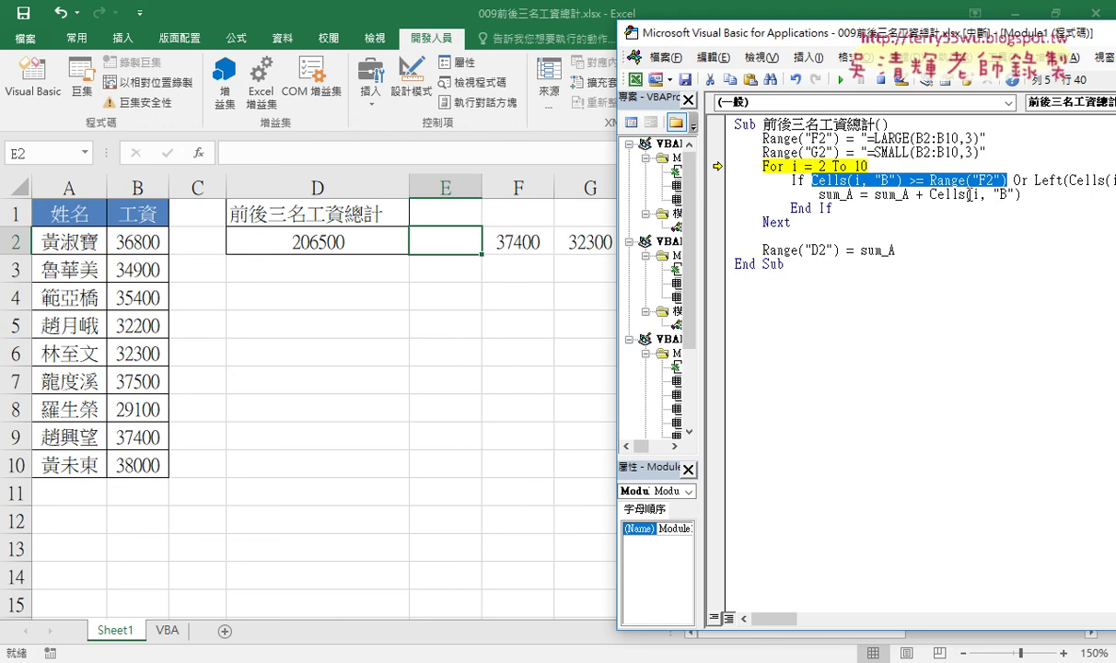
left_click_drag(861, 37, 532, 25)
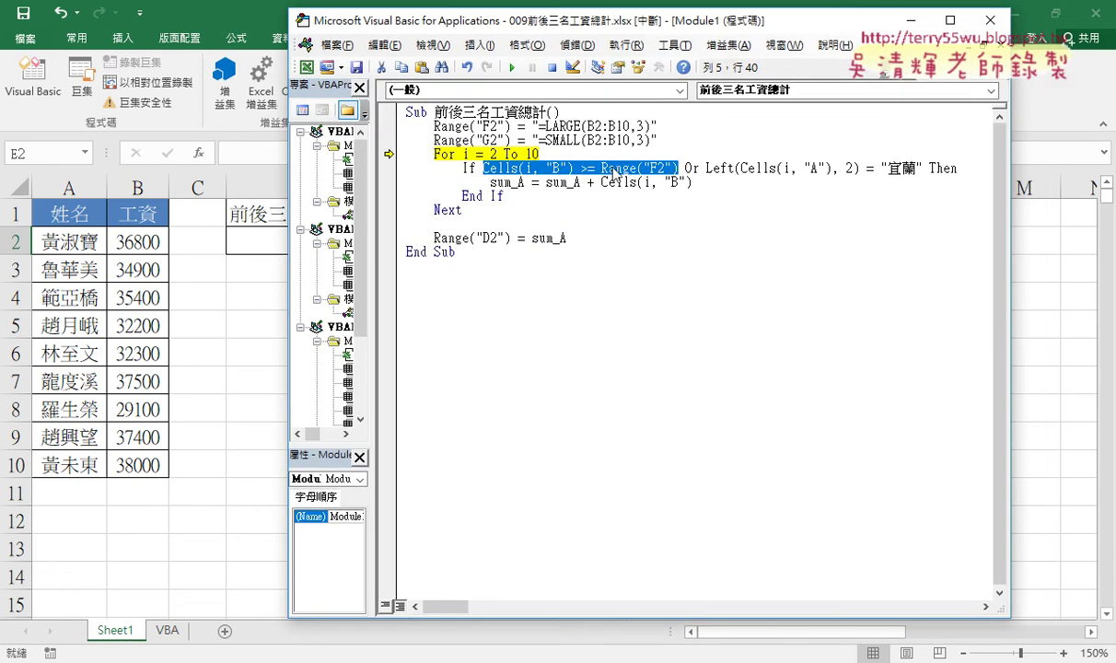
Step: Replace the 宜蘭 name test with Cells(i, "B") <= Range("G2")
right_click(612, 173)
left_click(635, 190)
left_click_drag(706, 169, 926, 169)
key("ctrl+v")
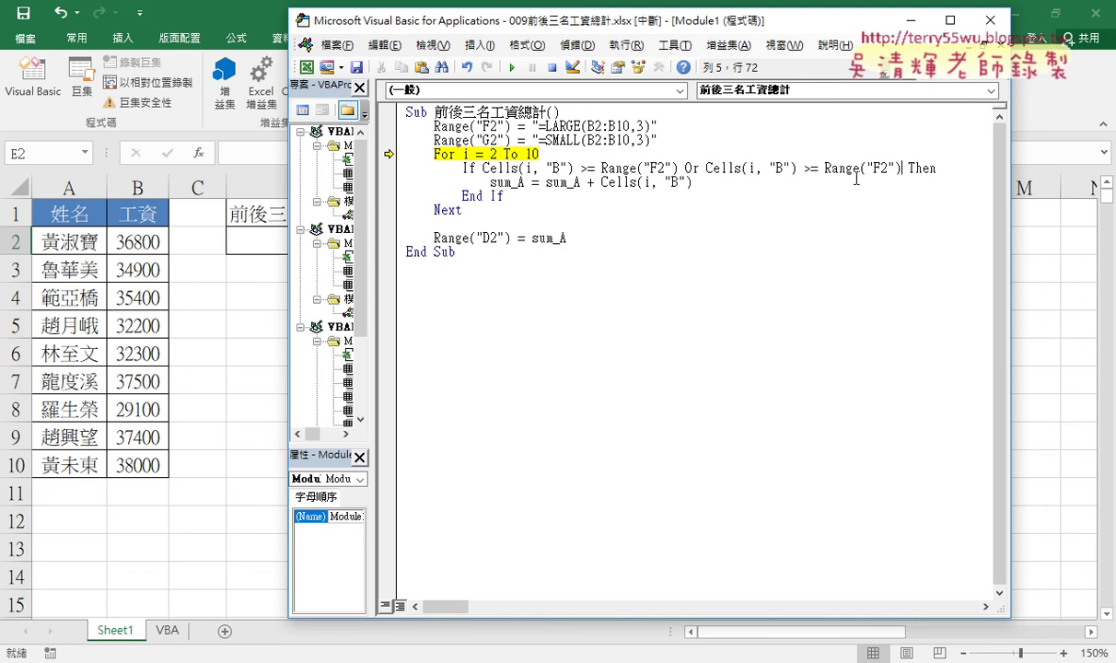
left_click(806, 169)
left_click_drag(807, 169, 814, 168)
type("<")
left_click(838, 169)
key("Right")
key("Delete")
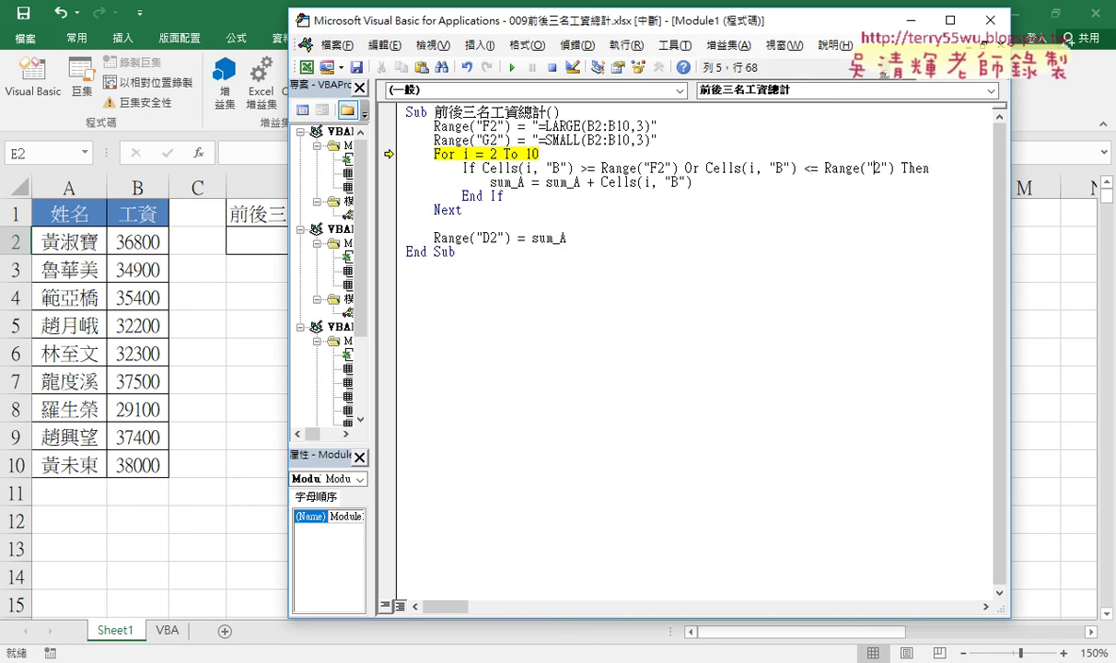
type("G")
Step: Review both comparisons and the sum_A line that adds Cells(i, "B")
left_click(674, 168)
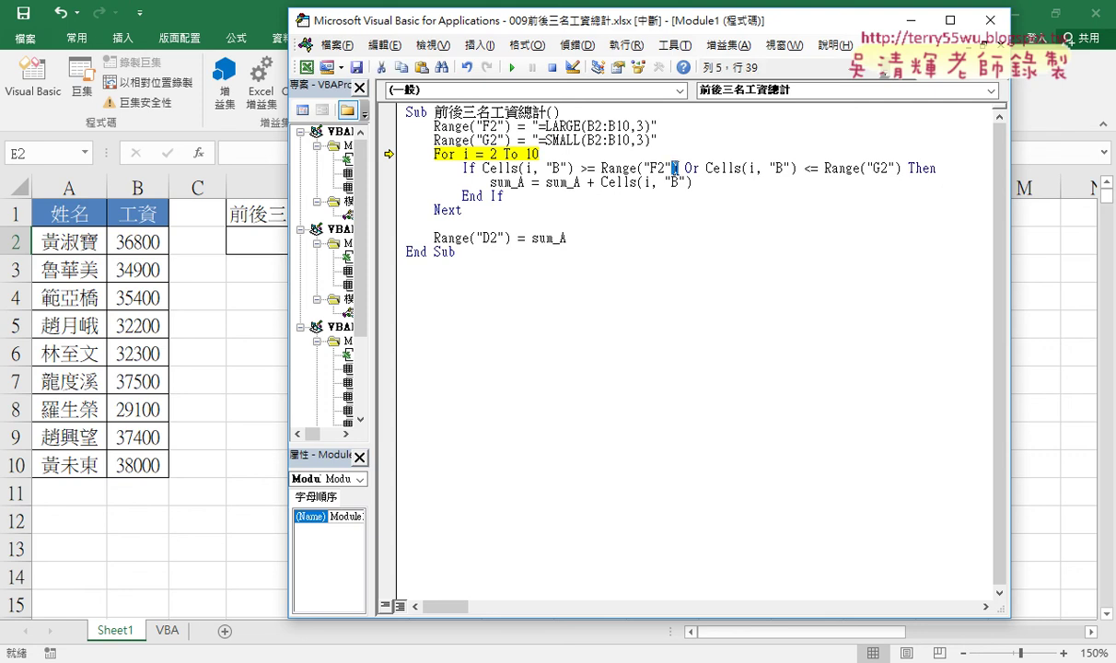
left_click_drag(675, 168, 483, 169)
left_click_drag(706, 169, 901, 168)
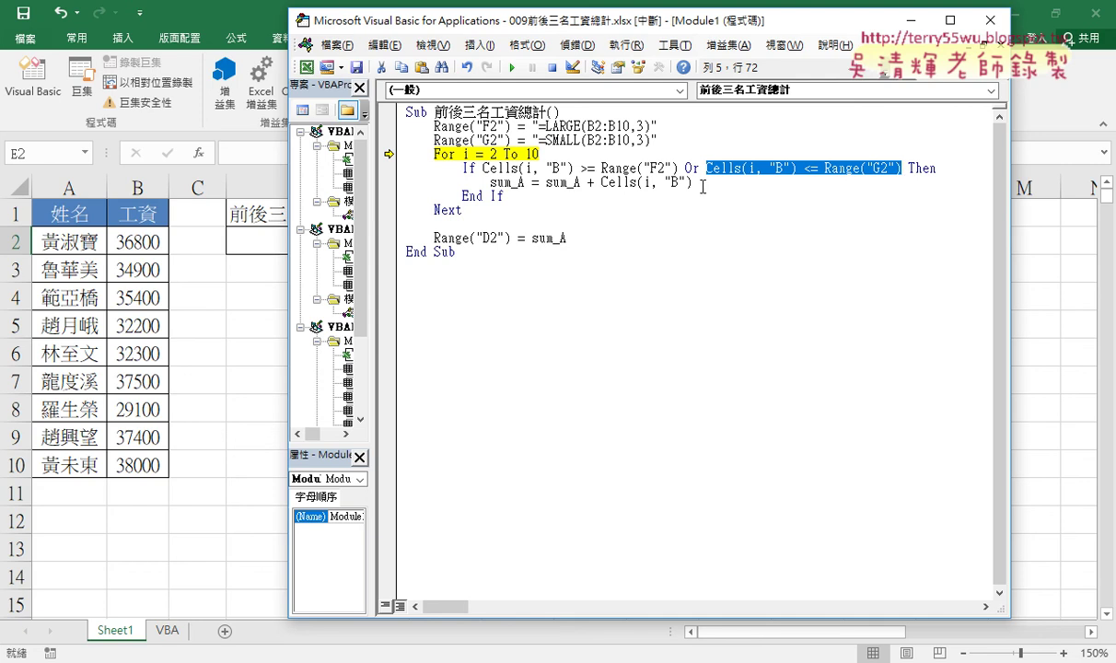
left_click_drag(693, 182, 602, 183)
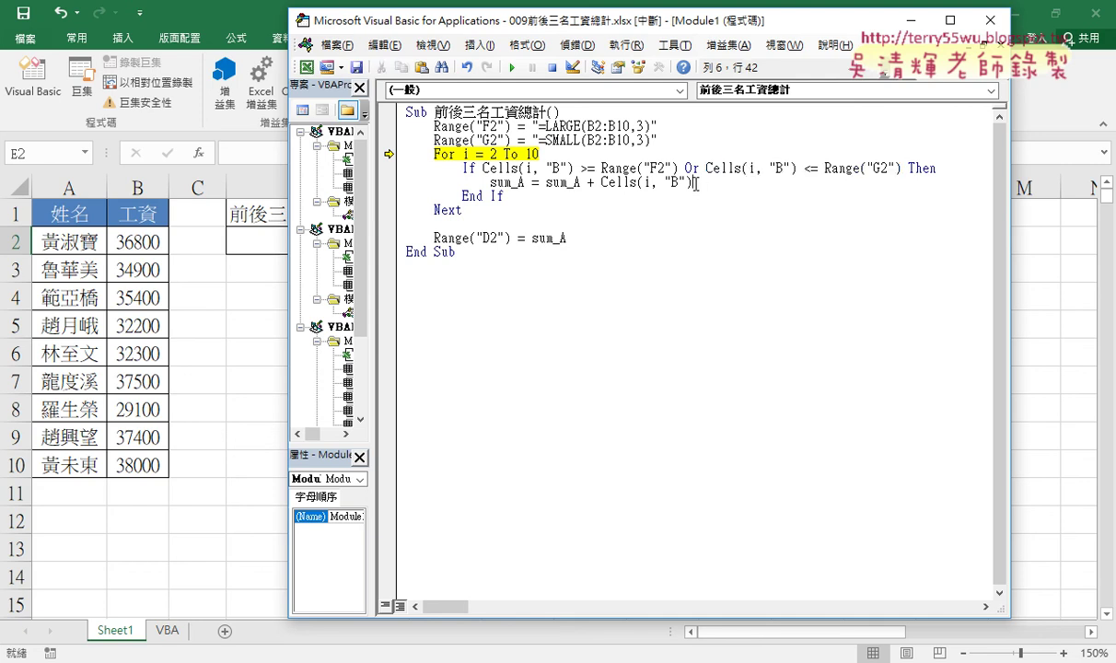
mouse_move(648, 189)
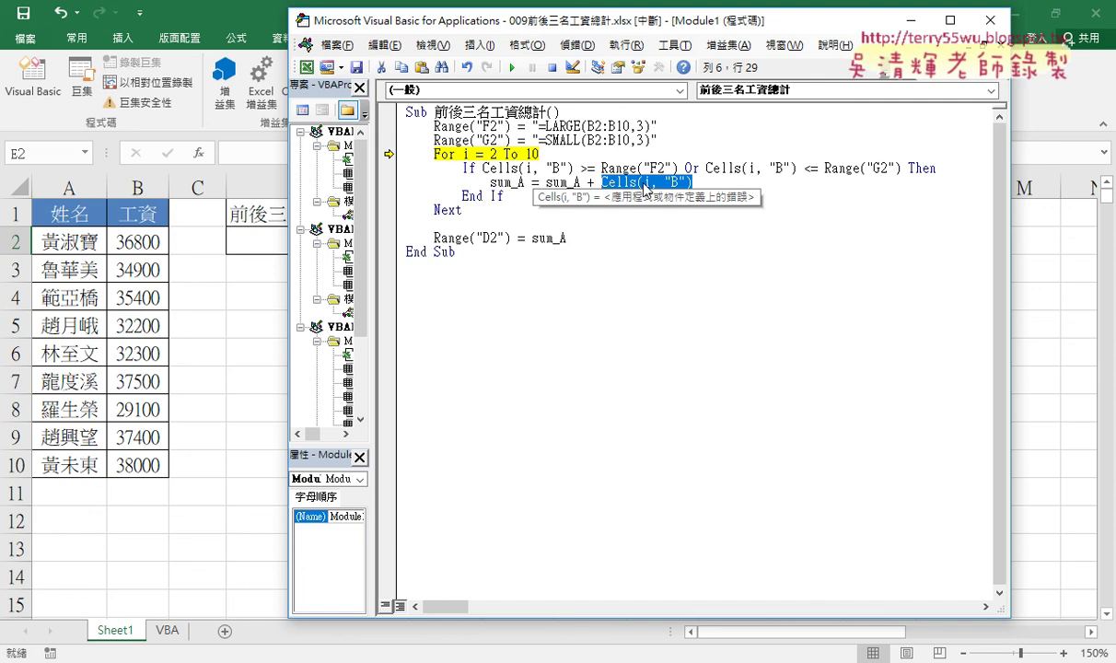
mouse_move(564, 185)
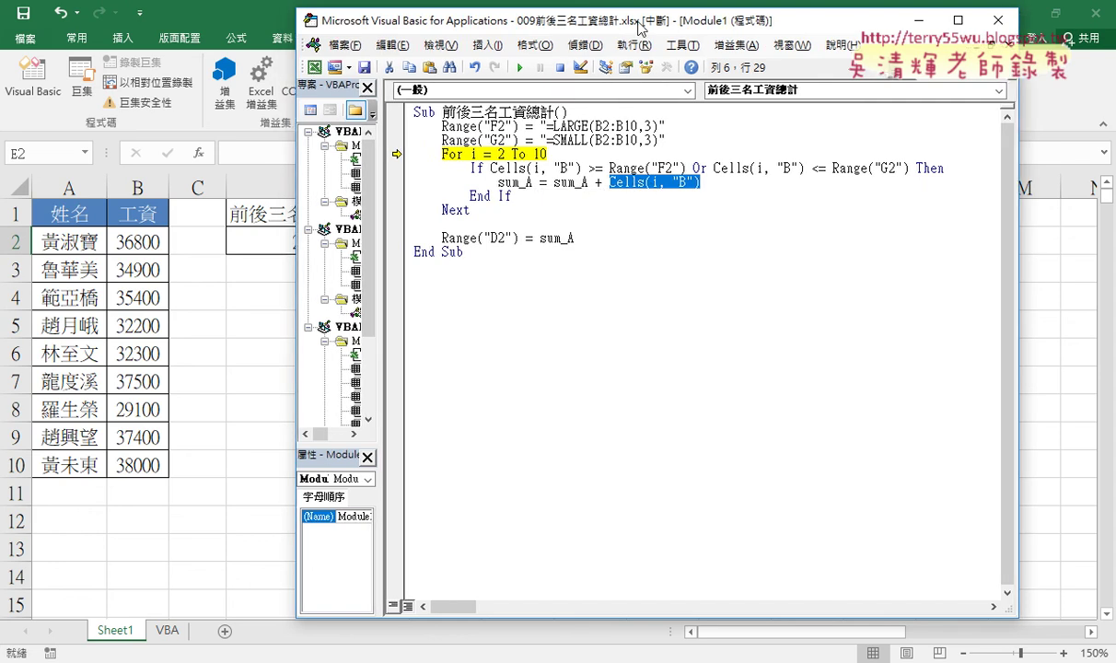
Step: Delete D2's SUMIF result and run the macro to completion, writing 206500 into D2
left_click_drag(633, 28, 762, 28)
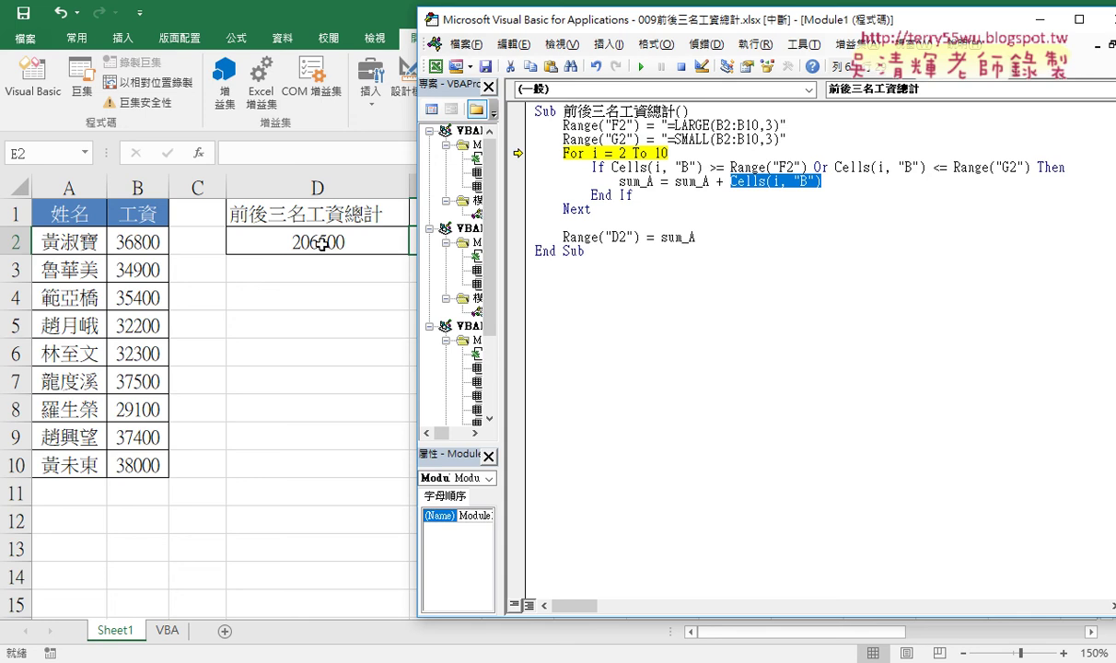
left_click(743, 195)
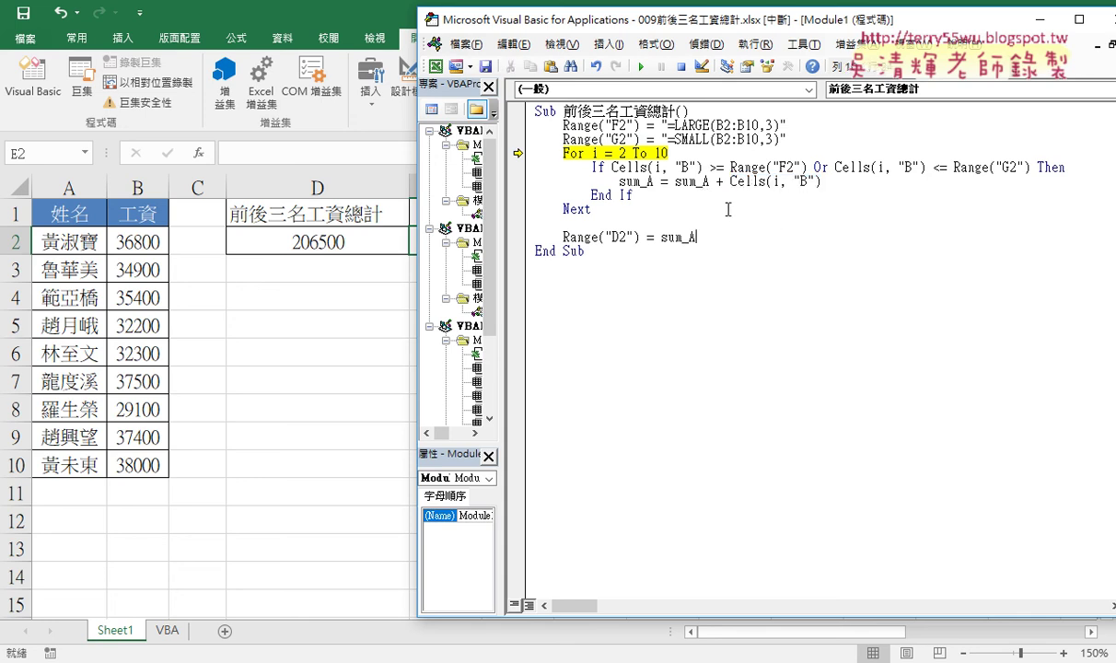
left_click(340, 245)
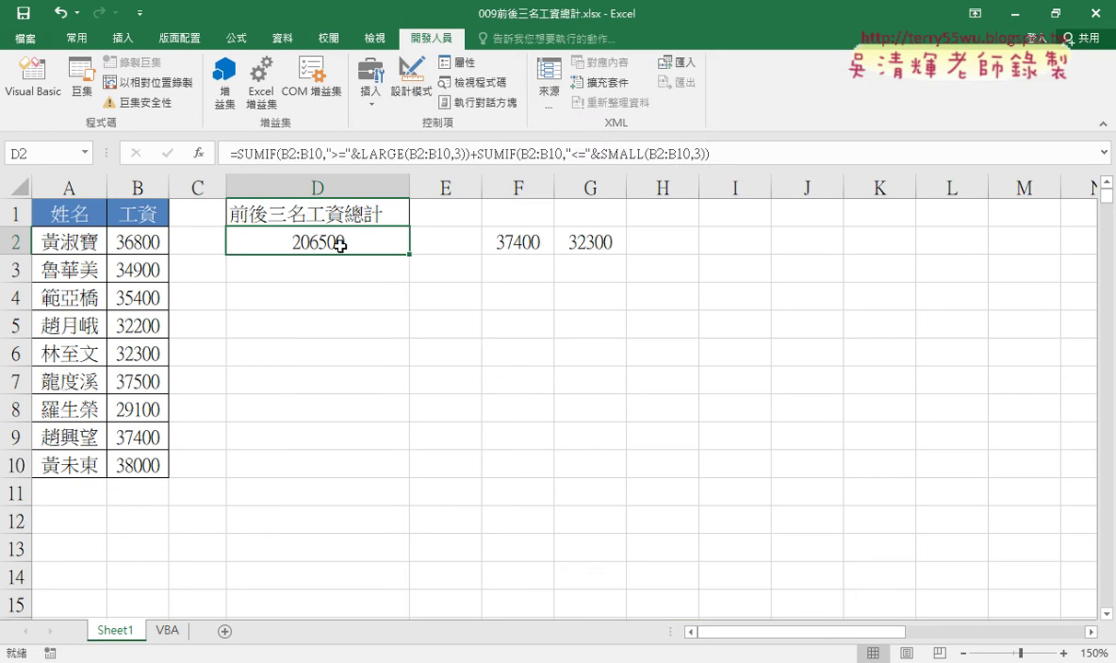
key("Delete")
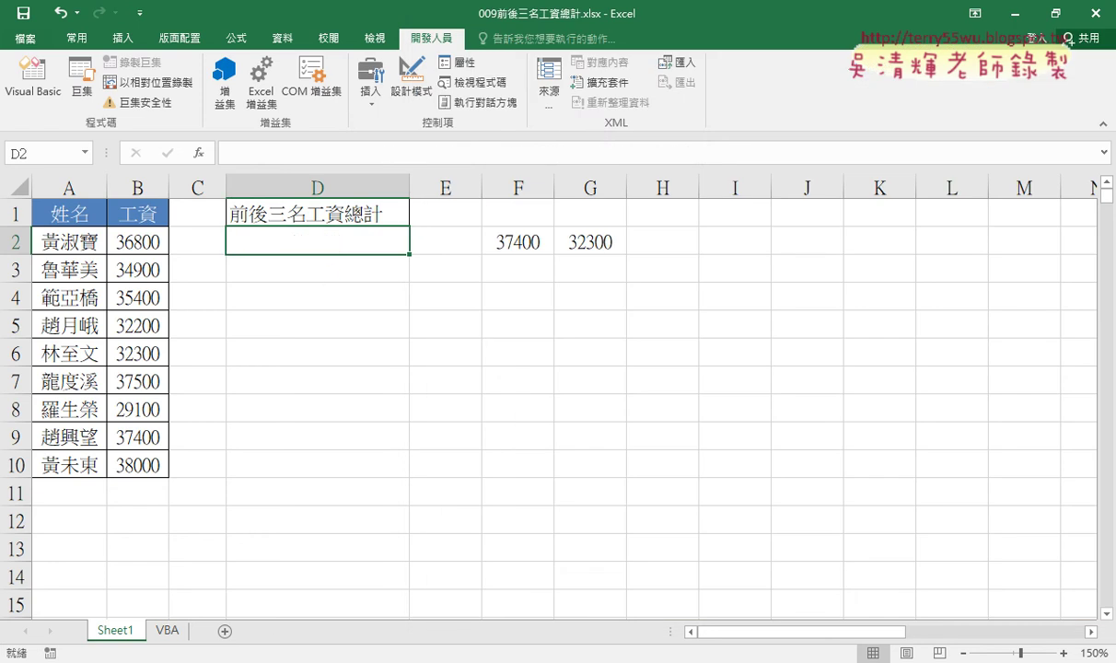
left_click(284, 584)
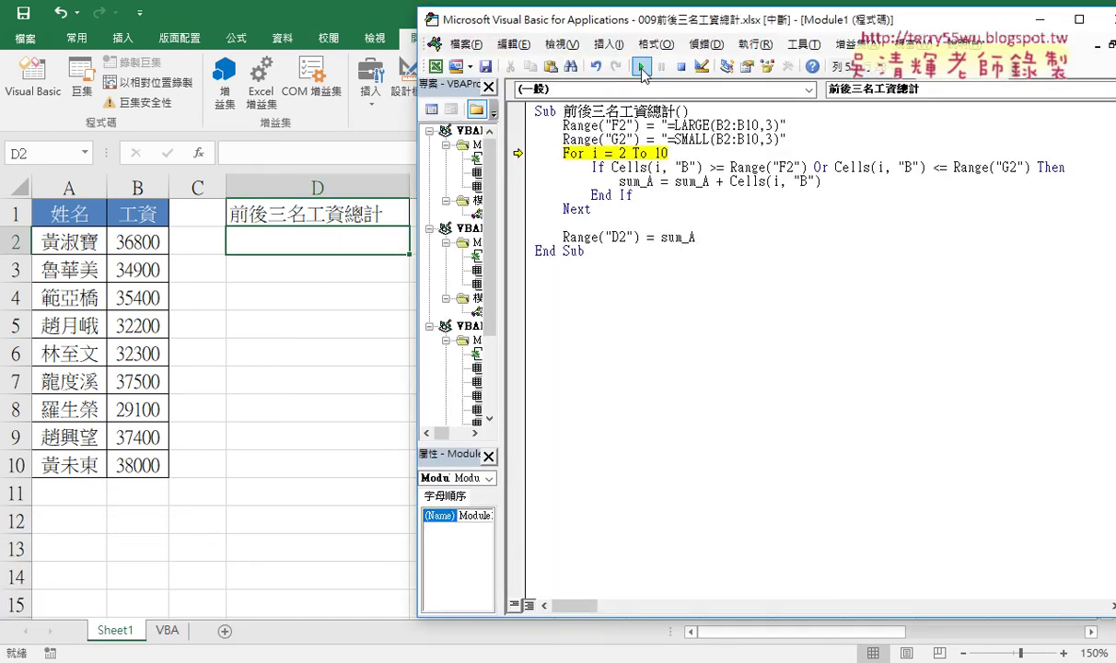
left_click(641, 67)
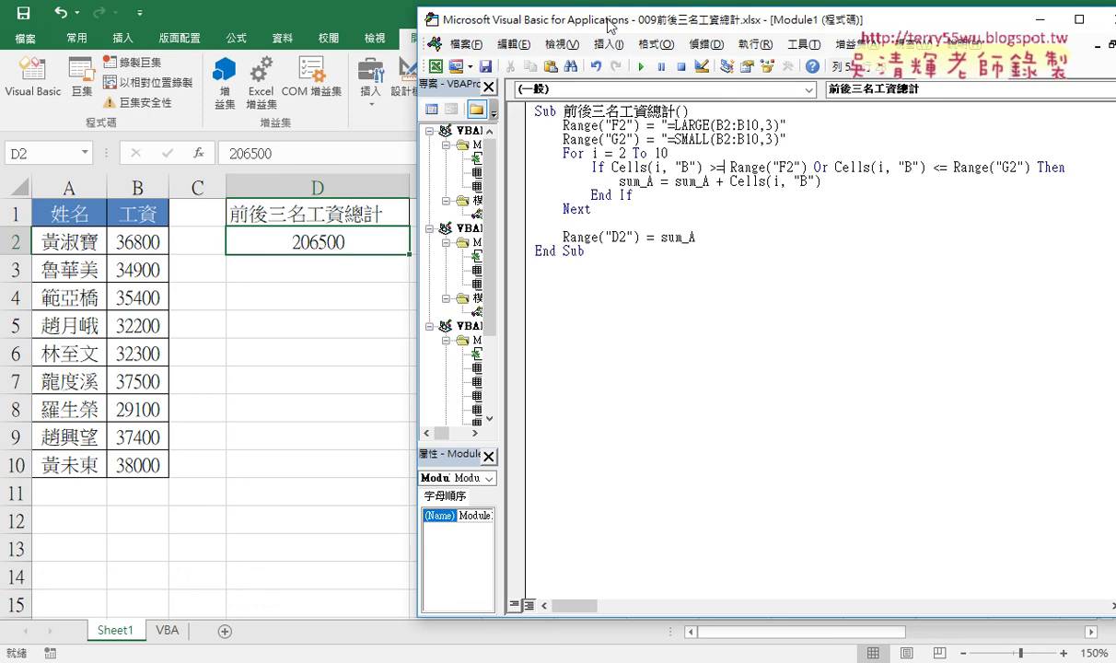
Step: Copy the F2 and G2 assignment lines below the D2 line and cut the LARGE formula from the copy
left_click_drag(608, 26, 599, 274)
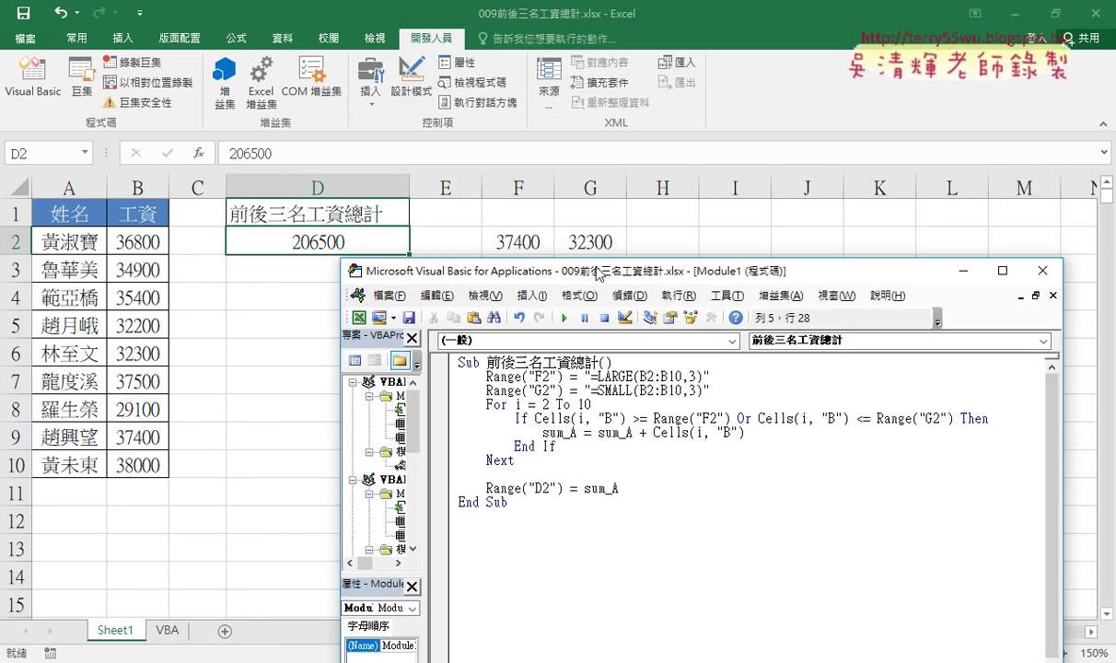
left_click(623, 489)
key("Return")
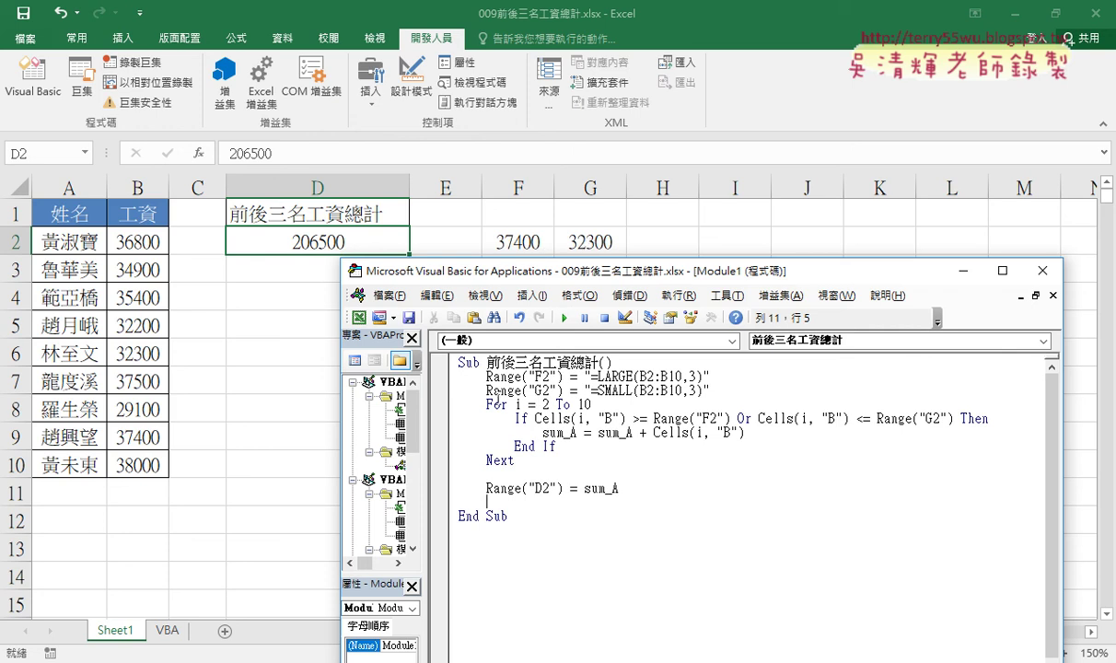
mouse_move(486, 377)
left_mouse_down()
mouse_move(713, 390)
mouse_move(458, 376)
mouse_move(458, 516)
left_mouse_up()
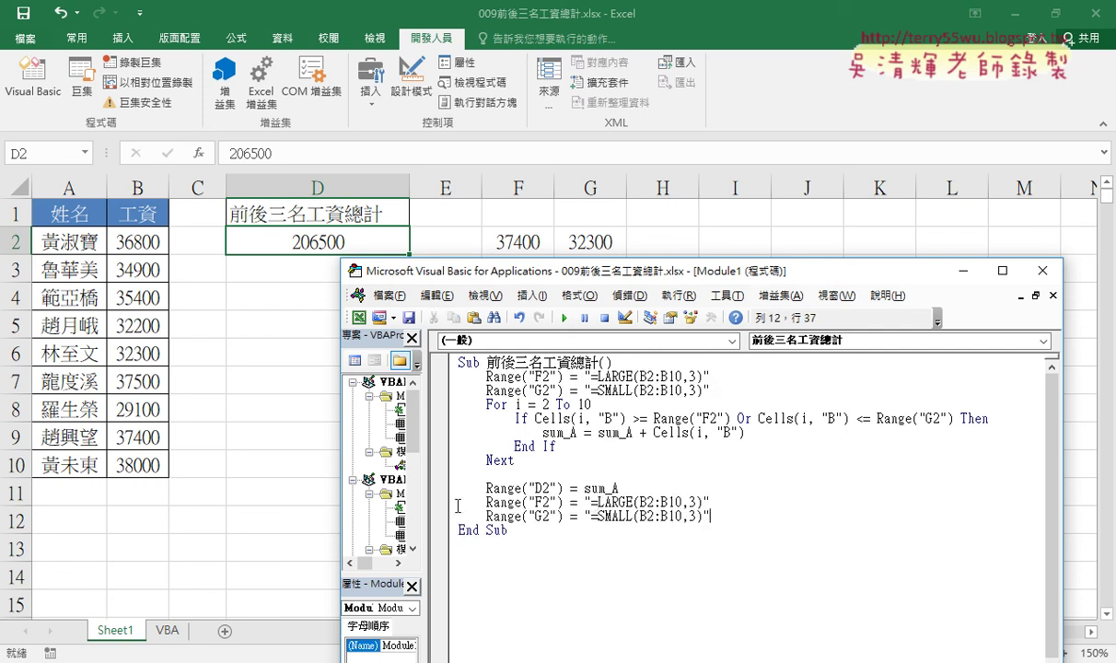
left_click_drag(593, 503, 705, 502)
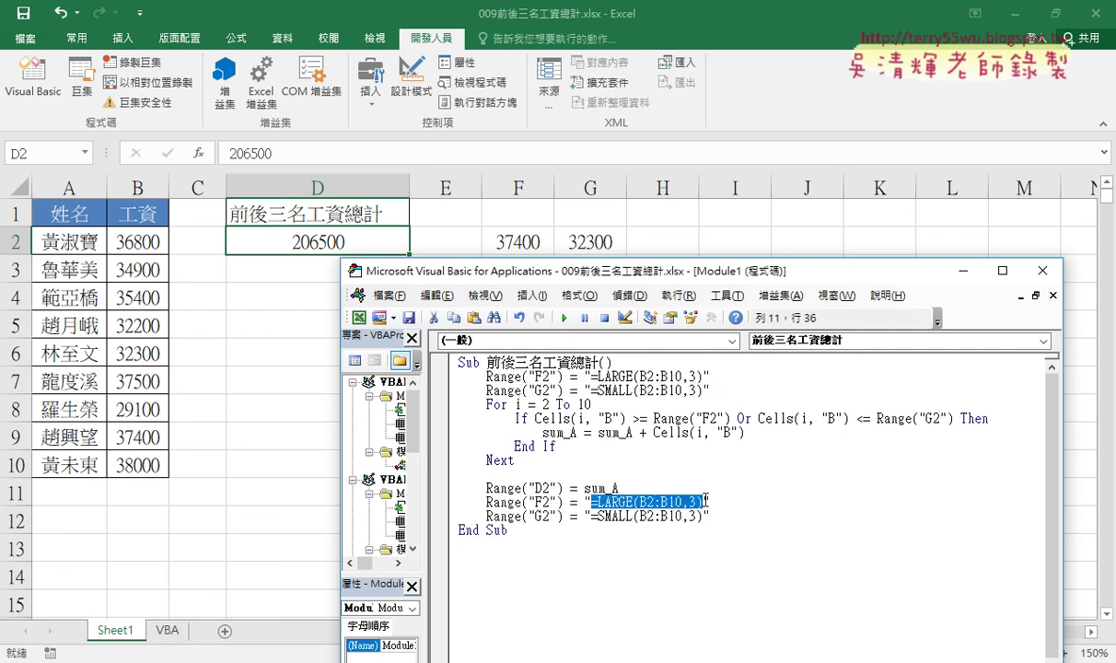
key("ctrl+x")
left_click_drag(592, 515, 702, 516)
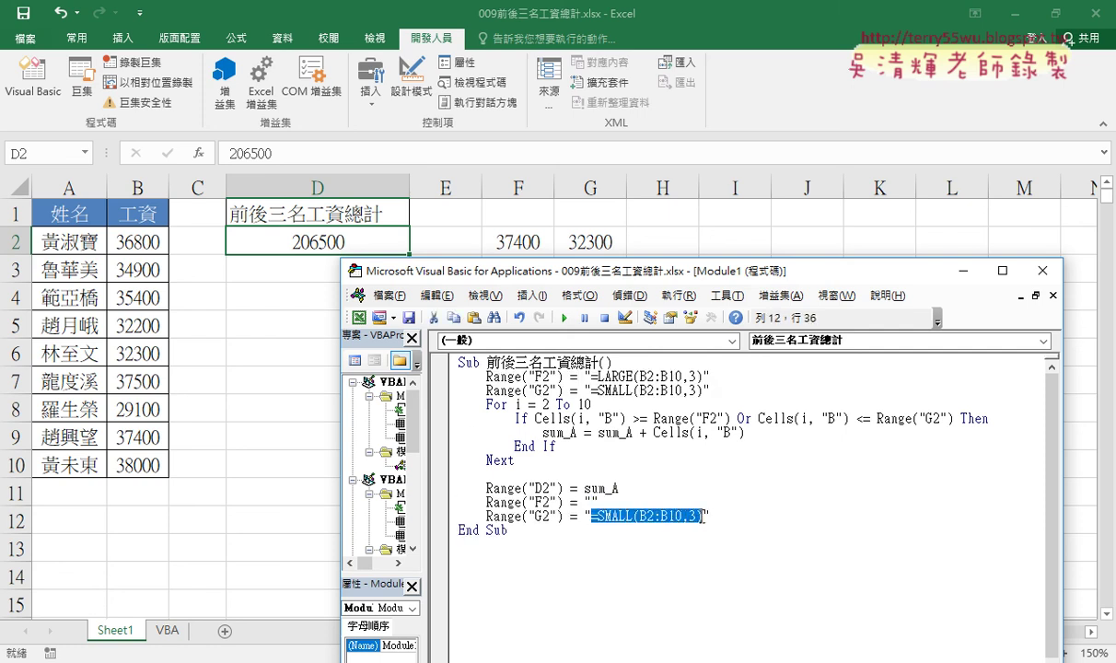
Step: Cut =SMALL(B2:B10,3) so the last G2 line sets "", then rerun the macro
key("ctrl+x")
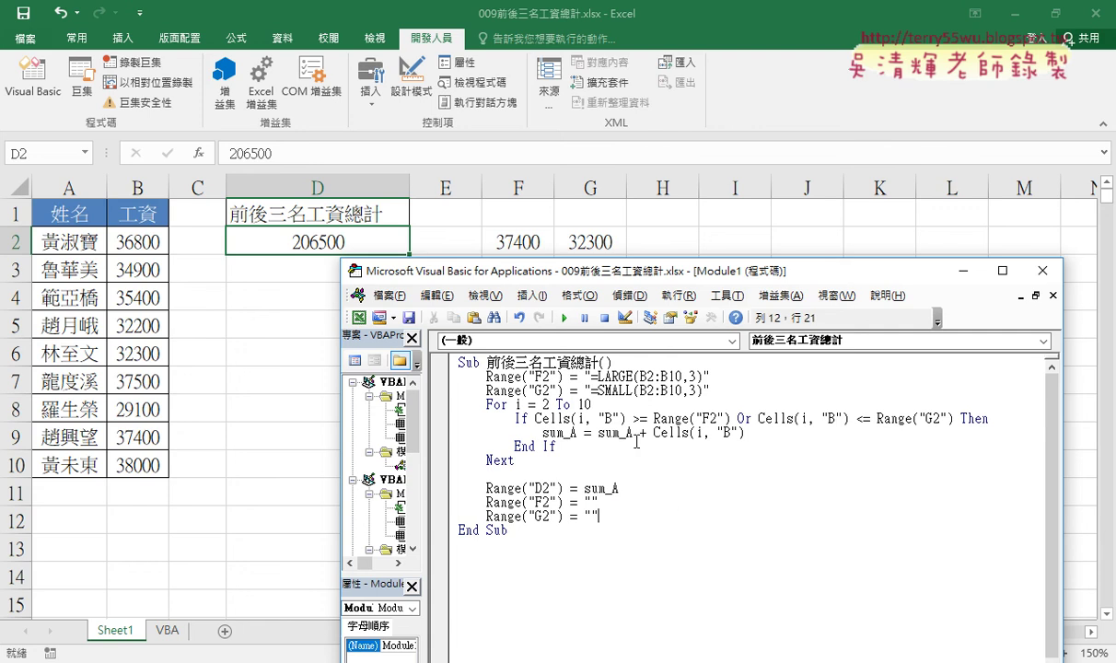
left_click_drag(710, 391, 419, 383)
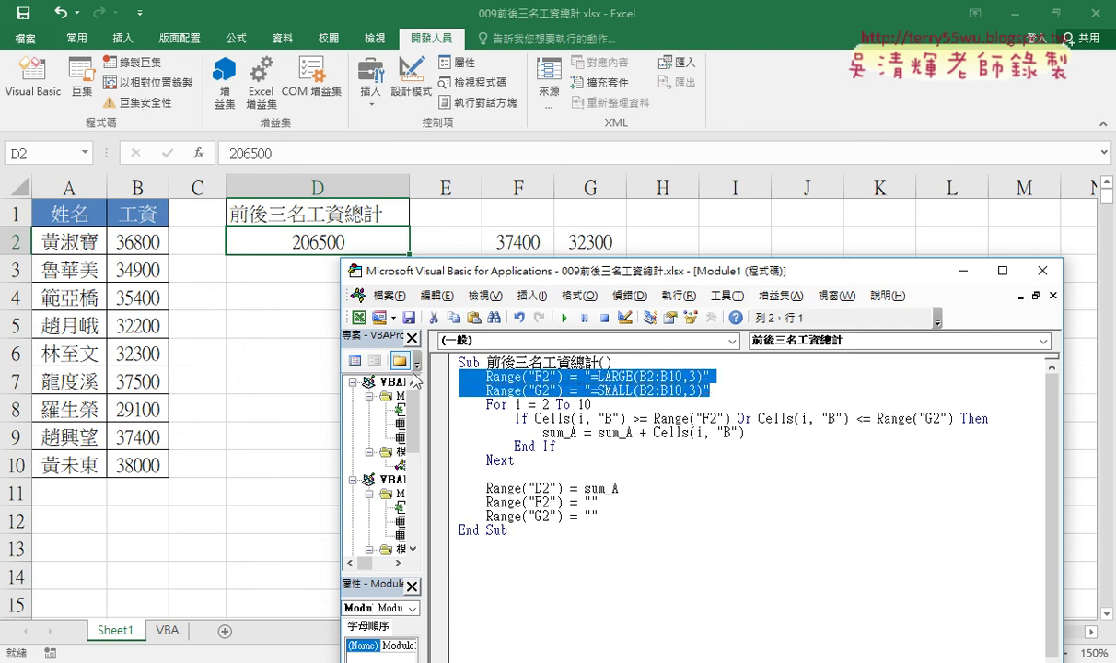
left_click(520, 390)
left_click(563, 318)
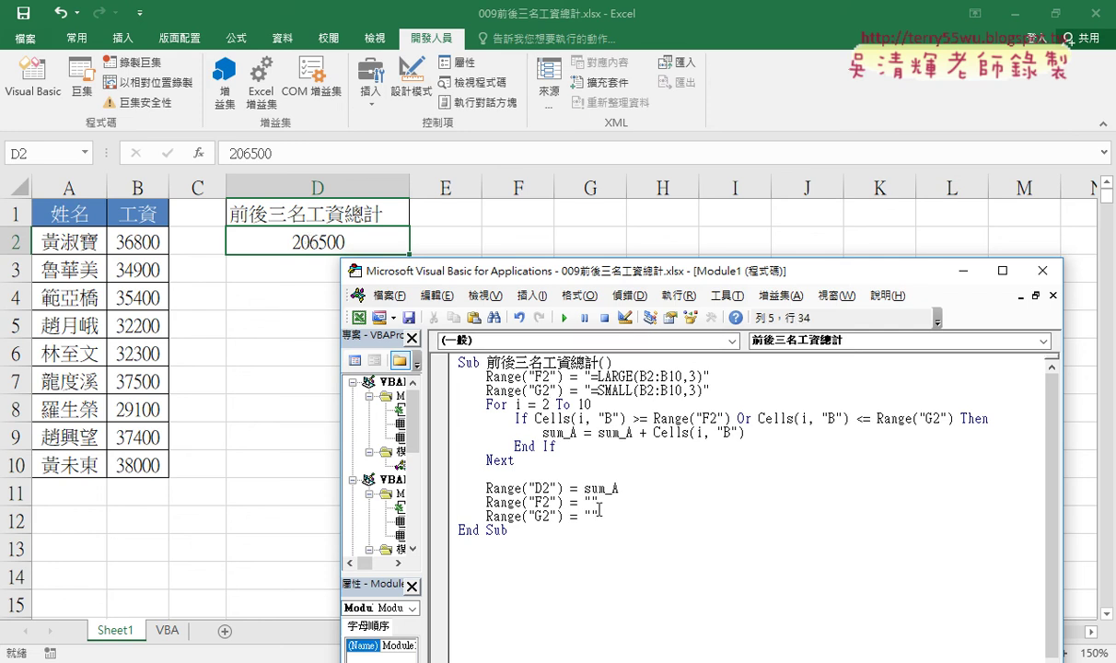
Step: Review the F2/G2 clearing lines and the LARGE/SMALL formula lines in the macro
left_click(453, 512)
left_click_drag(454, 512, 442, 503)
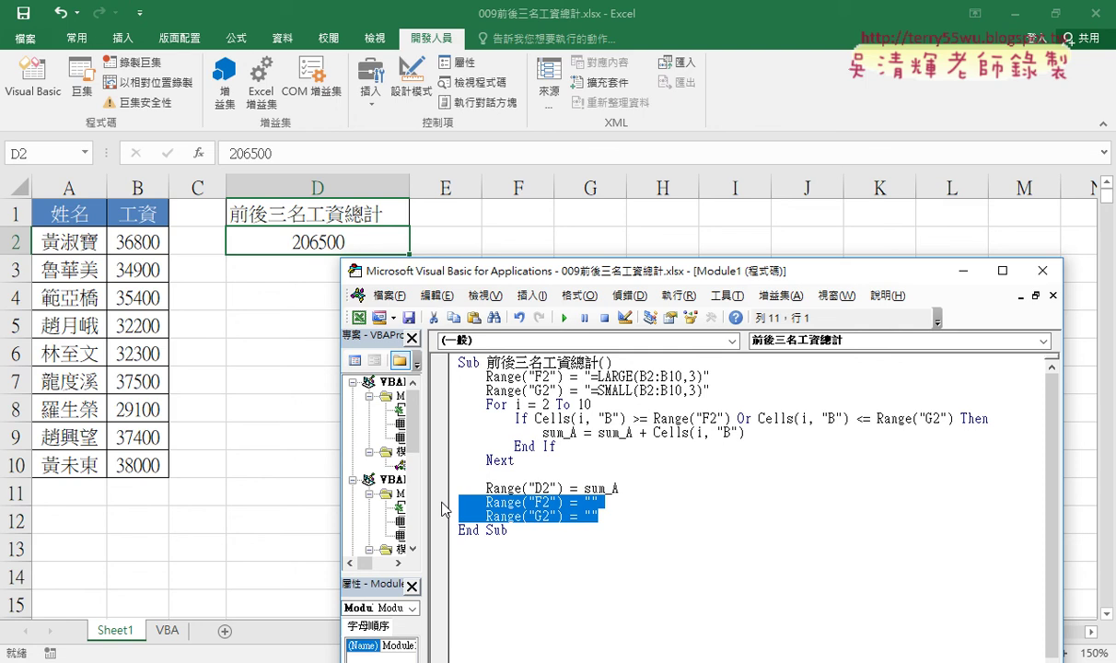
left_click_drag(709, 390, 442, 380)
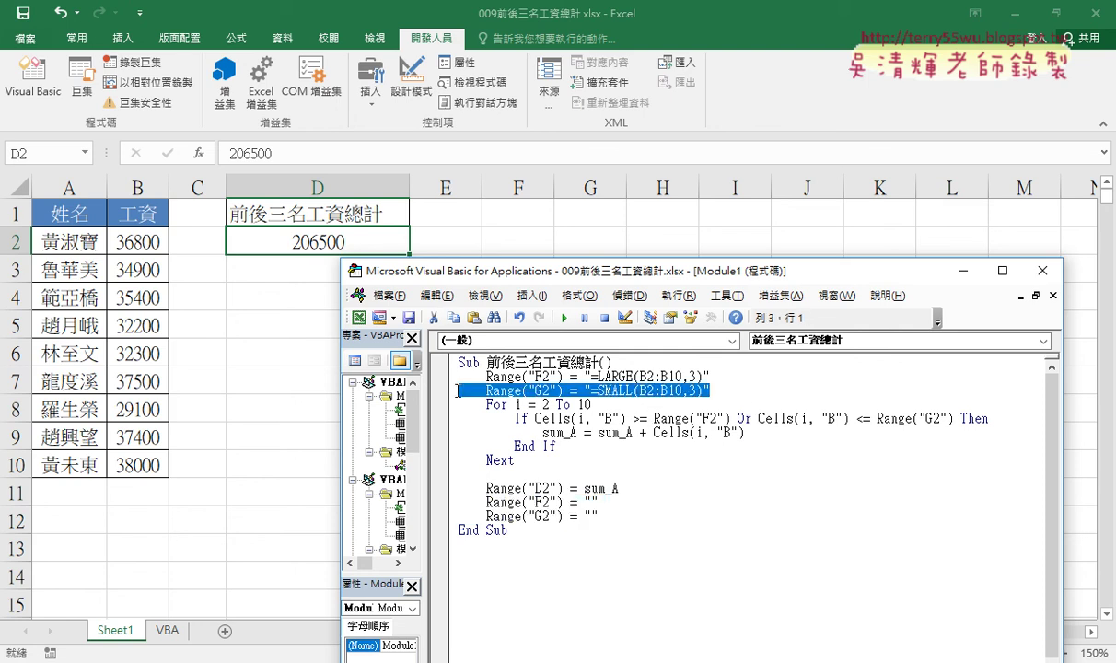
left_click_drag(599, 517, 445, 505)
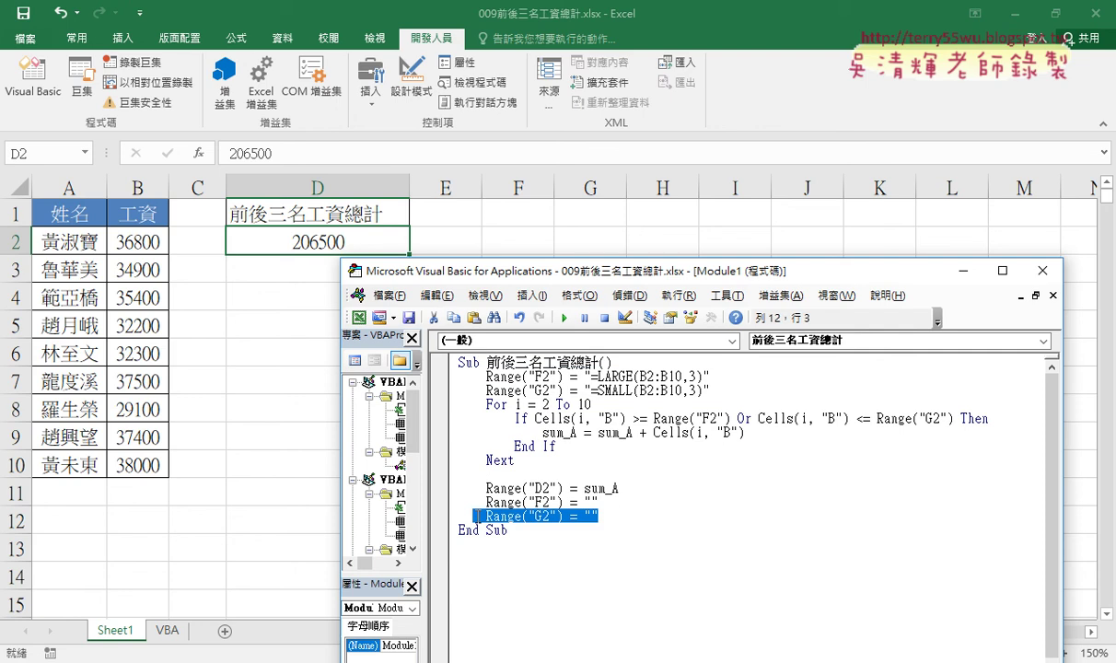
left_click(562, 446)
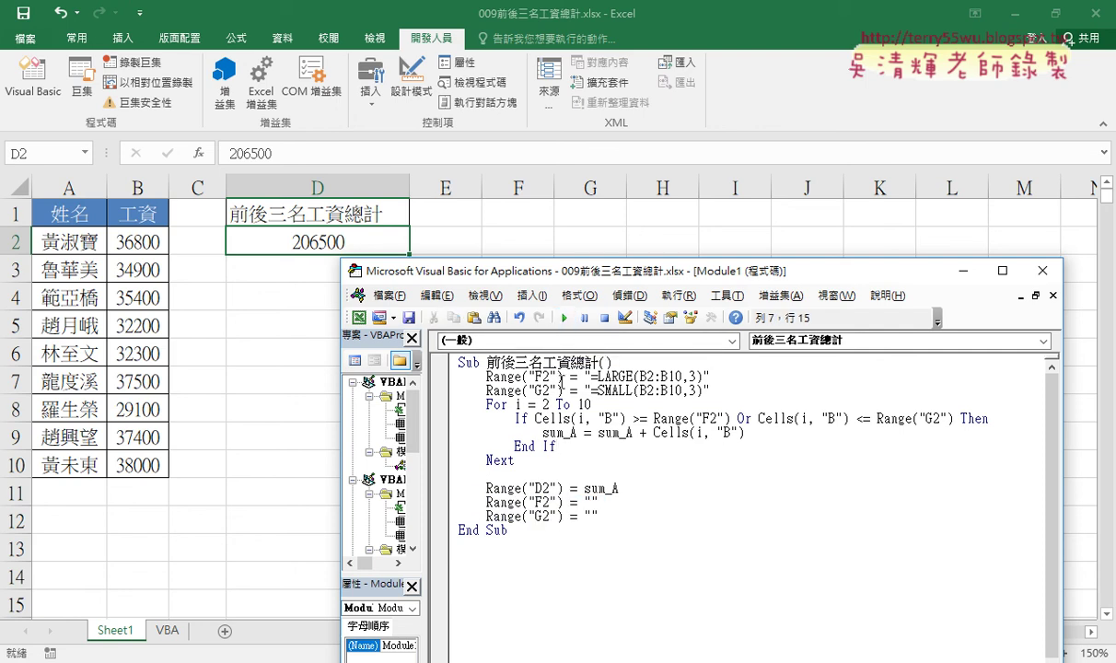
left_click_drag(710, 390, 459, 376)
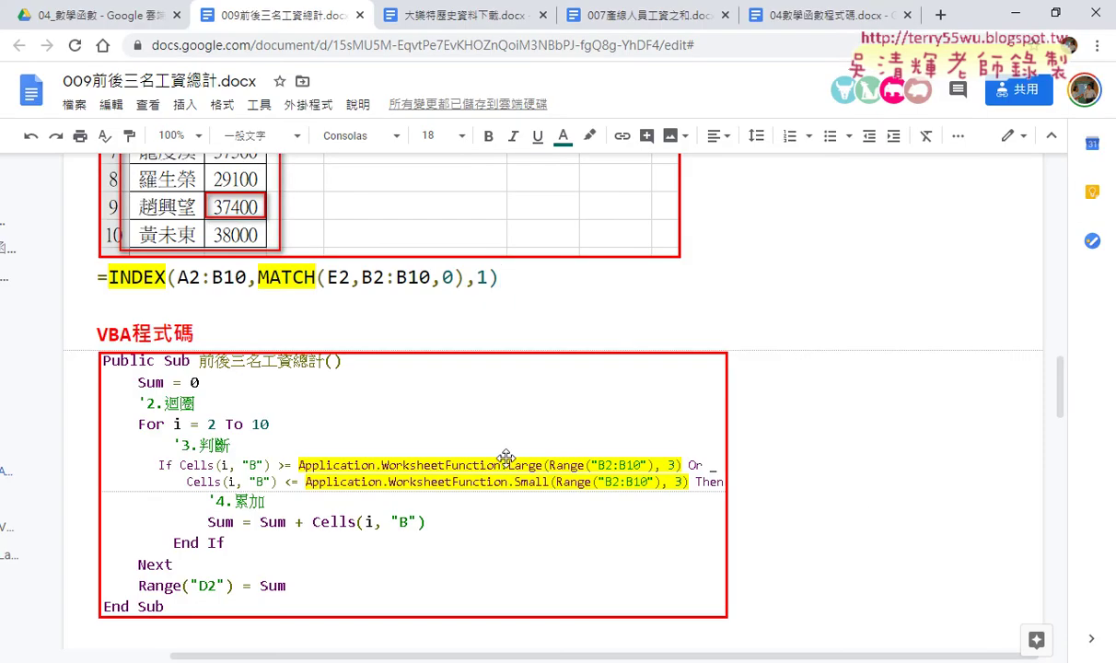
Step: In the 方法一 notes, highlight the LARGE/SMALL formula lines and the F2/G2 clearing lines
scroll(727, 491, "down", 1)
scroll(728, 491, "down", 2)
scroll(729, 491, "down", 3)
scroll(728, 491, "down", 1)
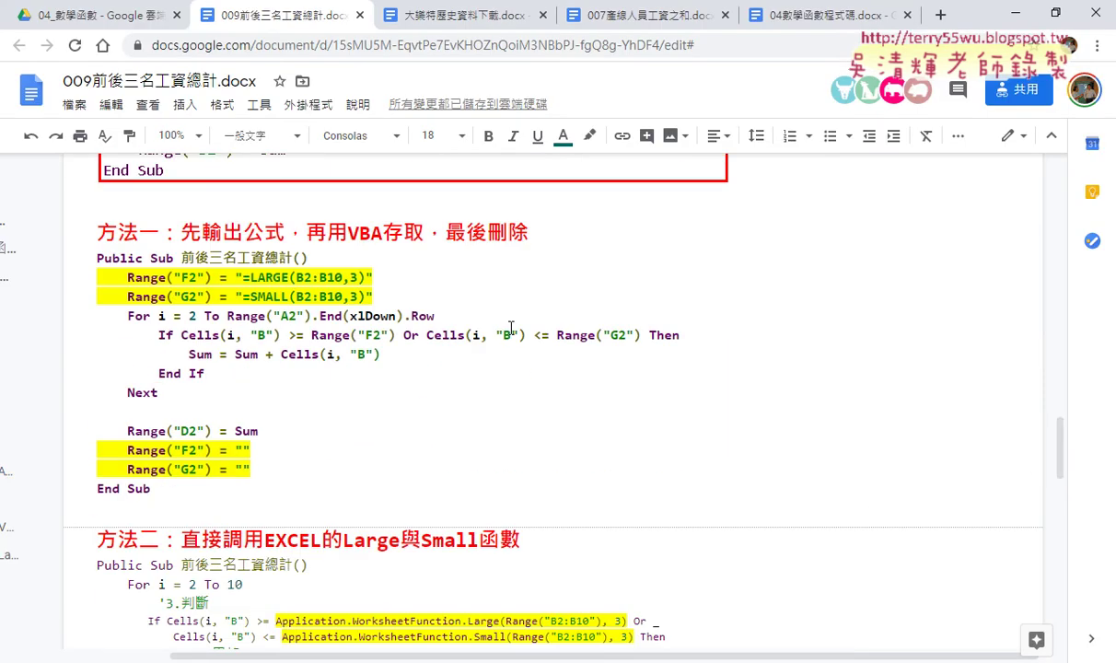
left_click_drag(373, 297, 57, 302)
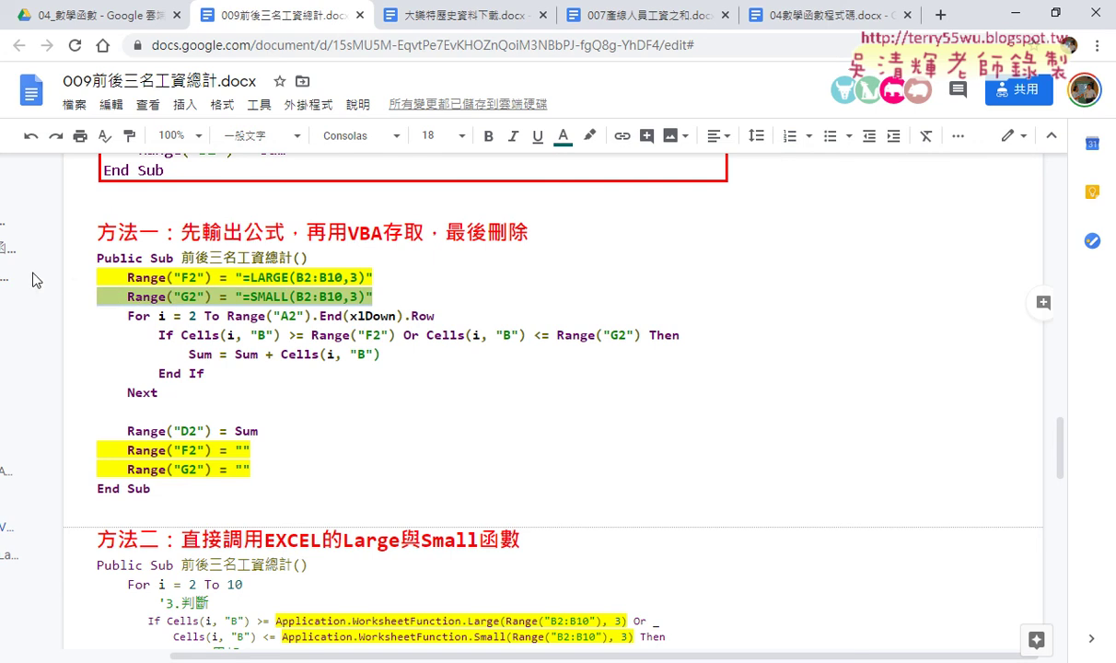
key("shift+Up")
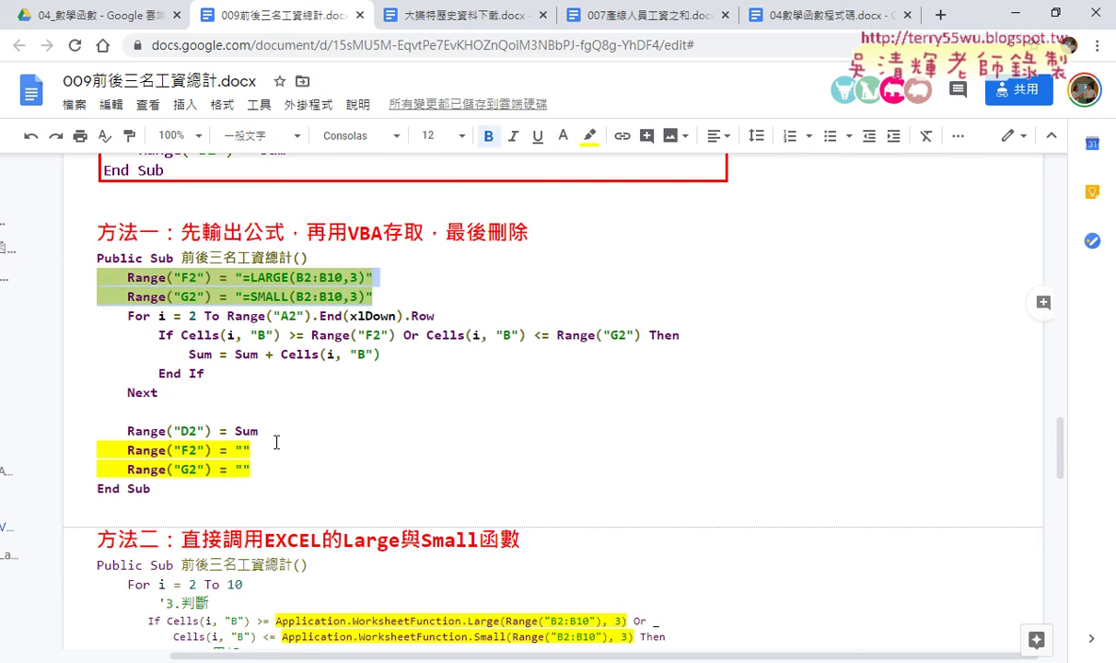
left_click_drag(251, 469, 85, 442)
Step: Highlight the WorksheetFunction.Large call in 方法二's If line
scroll(277, 406, "down", 2)
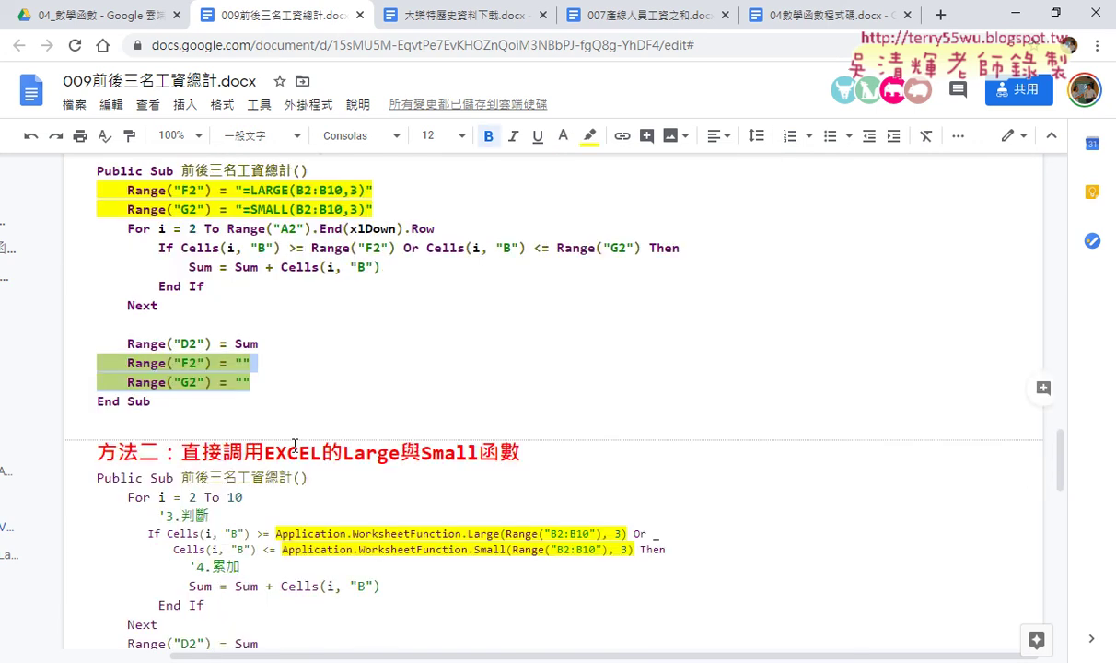
scroll(267, 368, "down", 2)
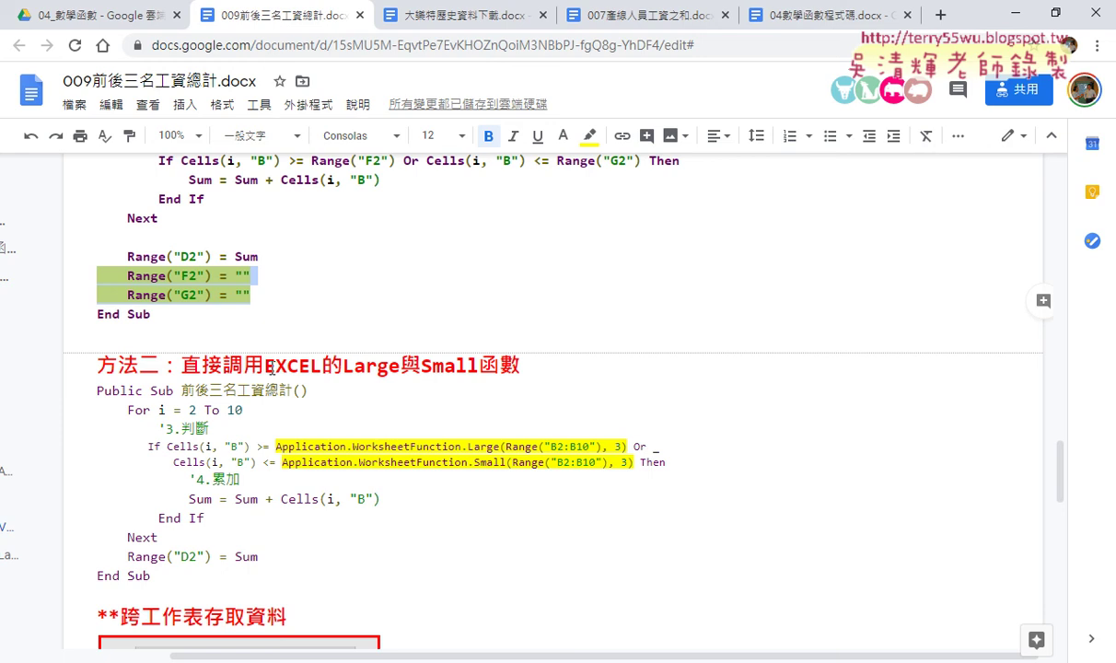
left_click(378, 367)
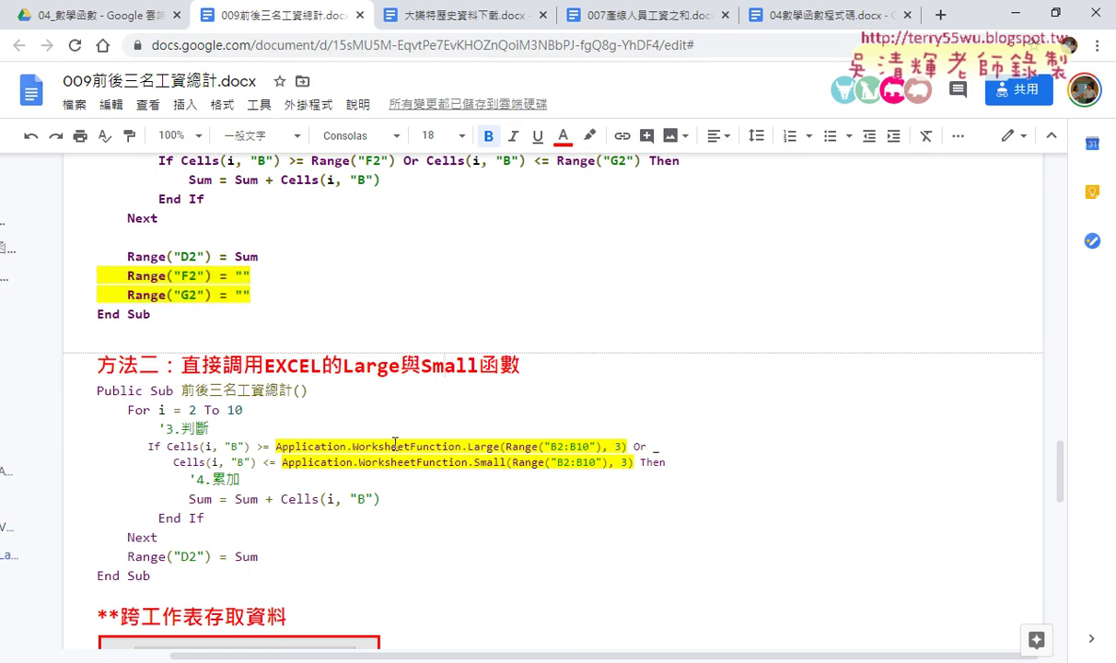
left_click_drag(276, 447, 629, 447)
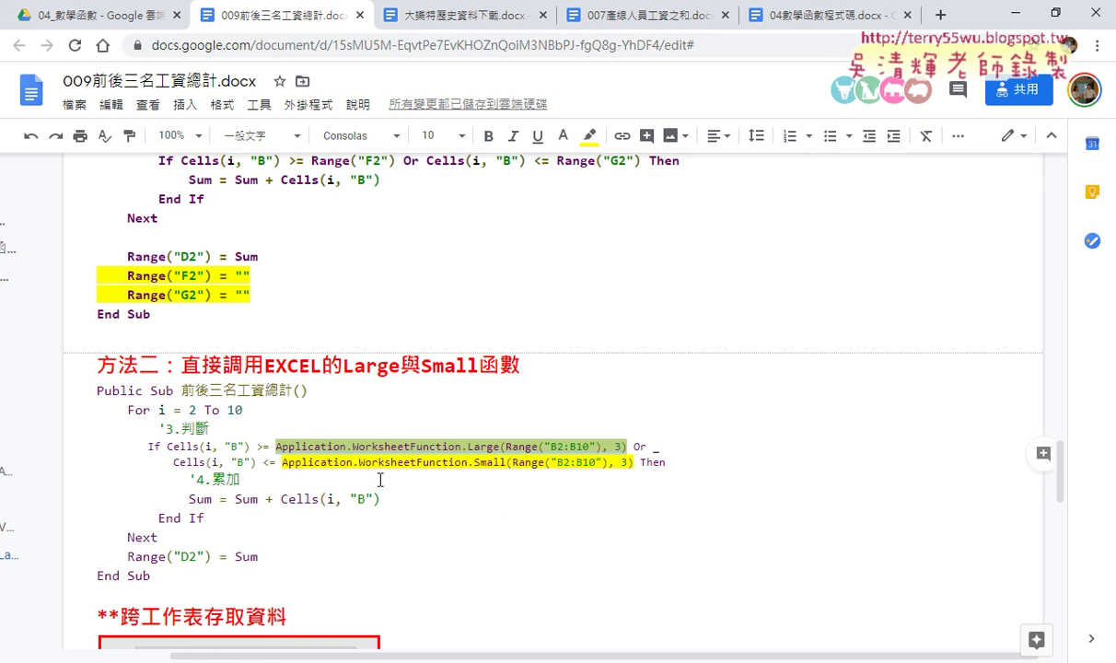
Step: Highlight the 方法二 heading text in the notes
left_click(506, 523)
left_click_drag(182, 366, 520, 366)
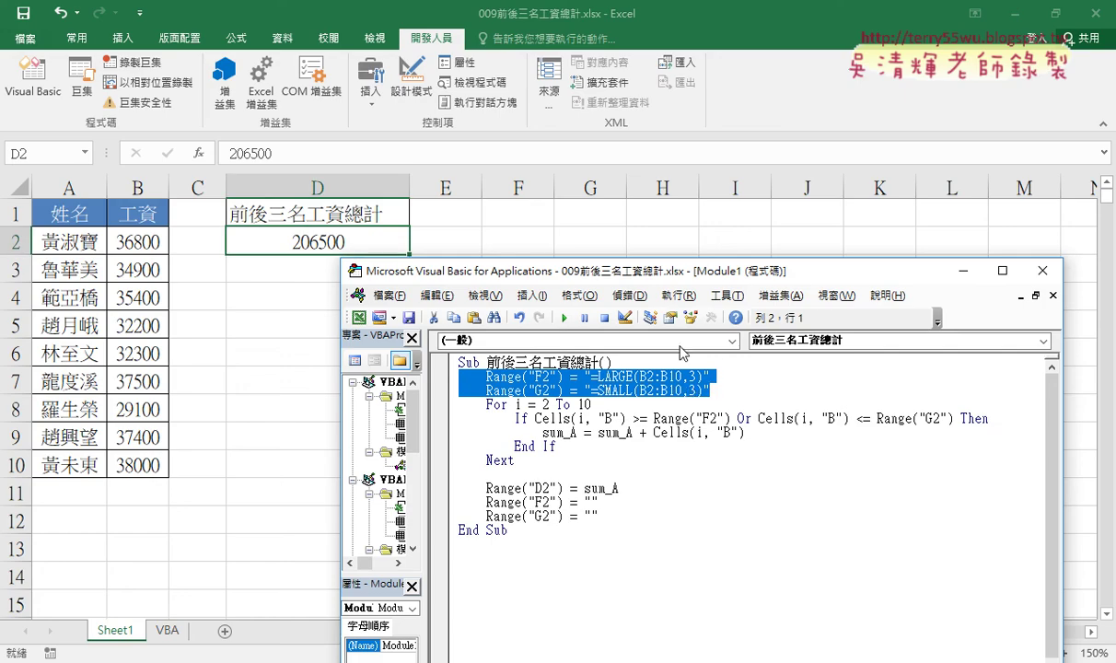
Step: Show the VBA Edit toolbar and dock it with the other toolbars
right_click(617, 325)
left_click(651, 388)
mouse_move(559, 309)
left_mouse_down()
mouse_move(446, 300)
mouse_move(477, 323)
left_mouse_up()
right_click(556, 319)
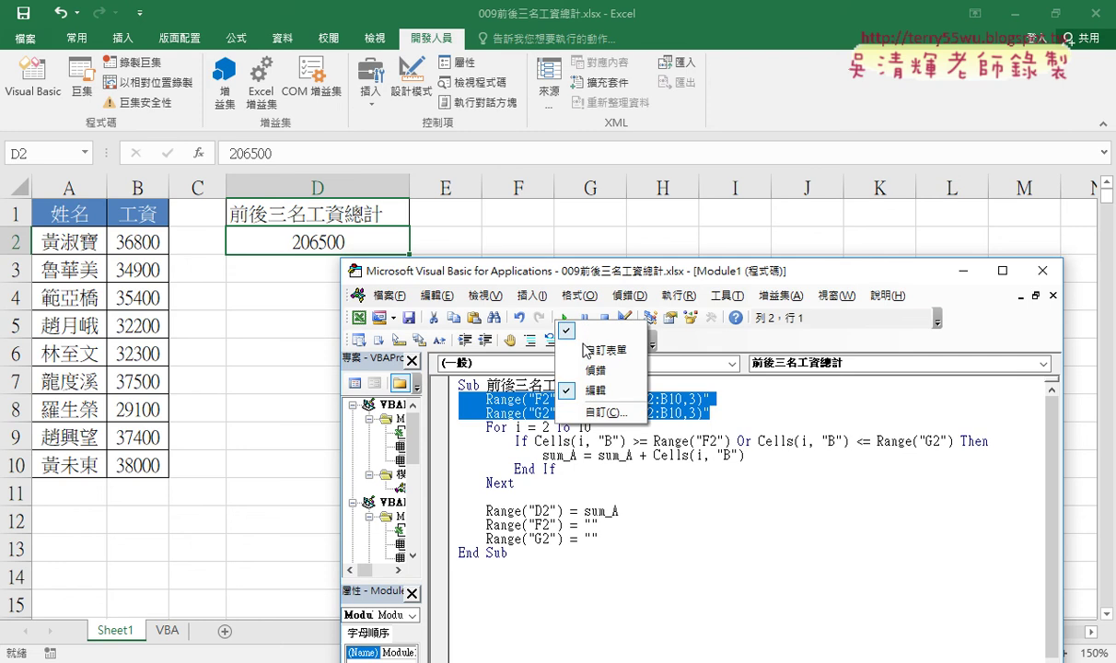
left_click(685, 329)
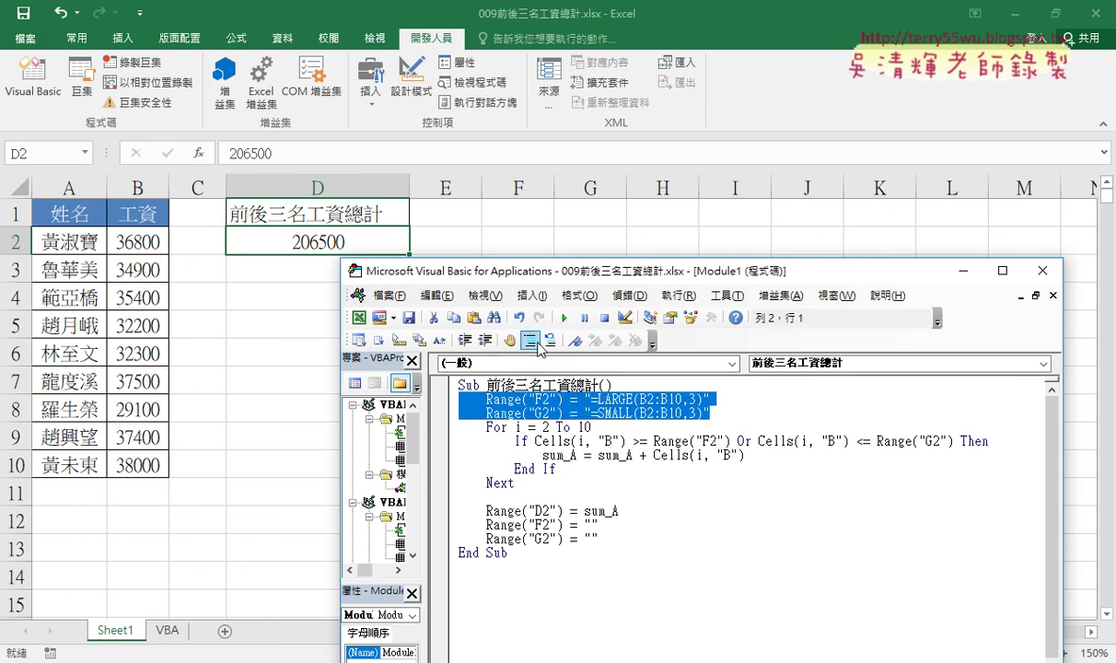
Step: Comment out the LARGE/SMALL formula lines and the F2/G2 clearing lines
left_click(532, 341)
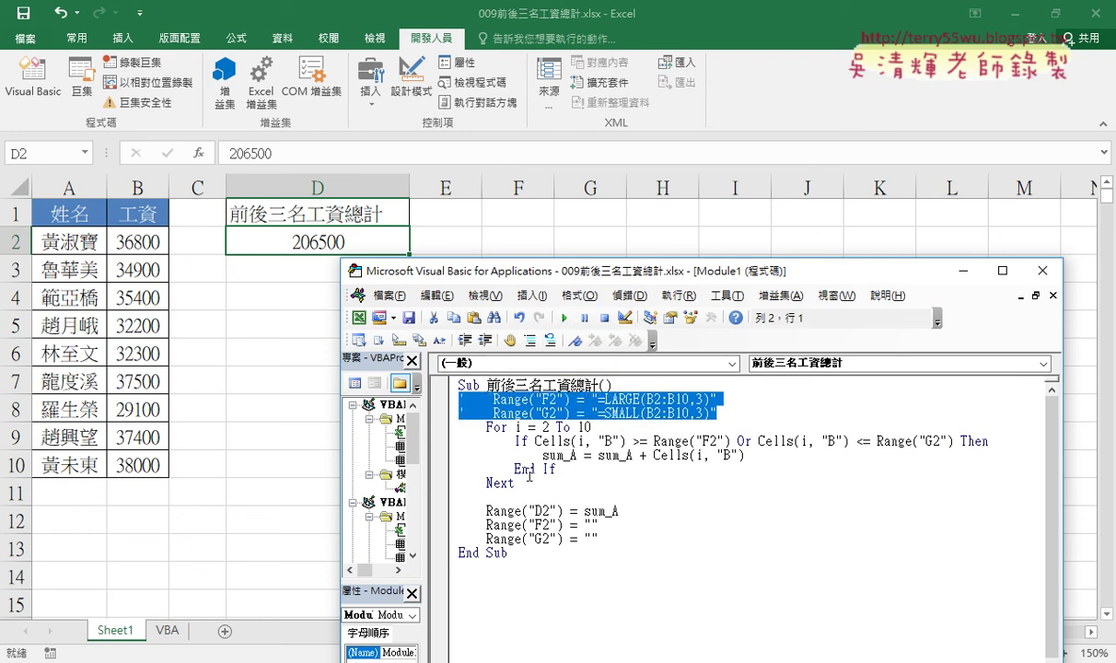
left_click_drag(604, 539, 425, 525)
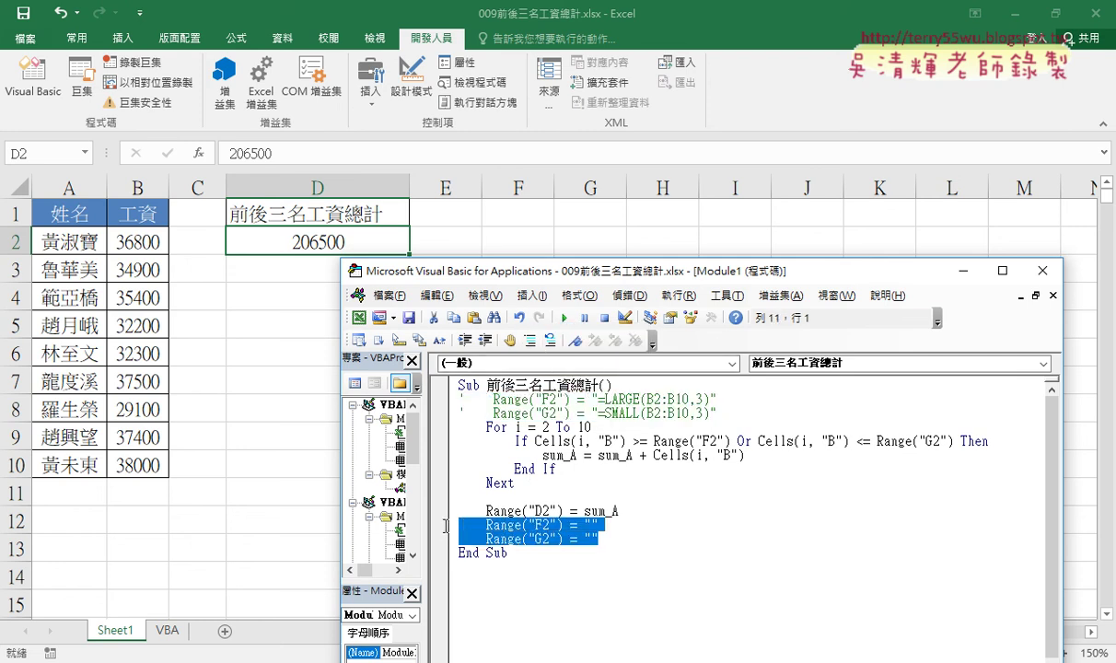
left_click(532, 341)
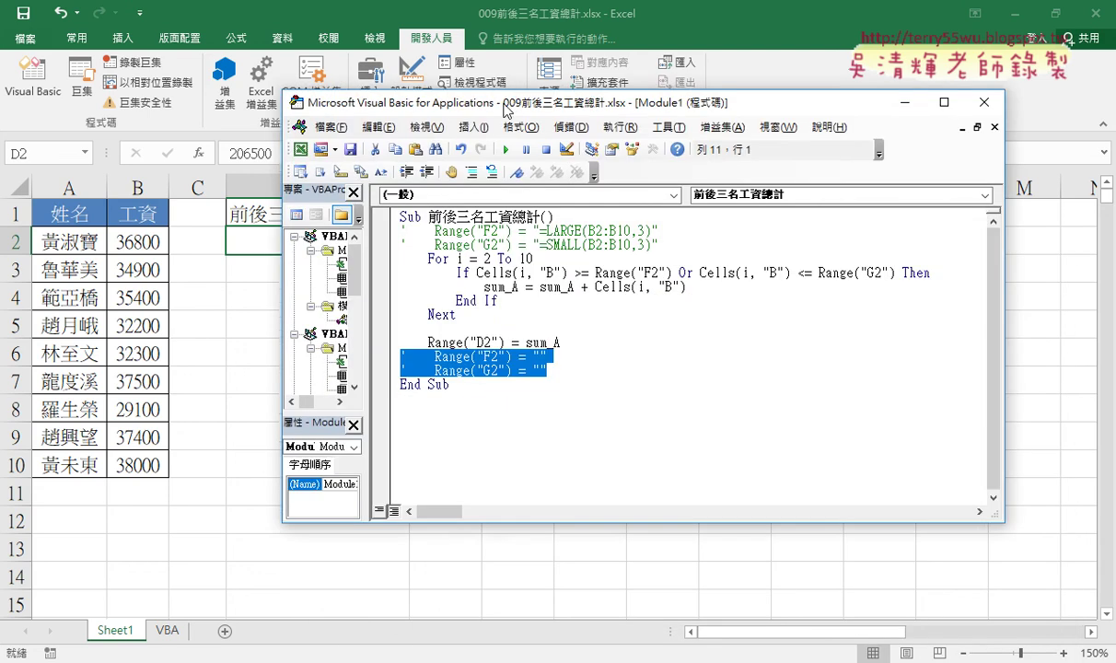
left_click_drag(565, 279, 505, 103)
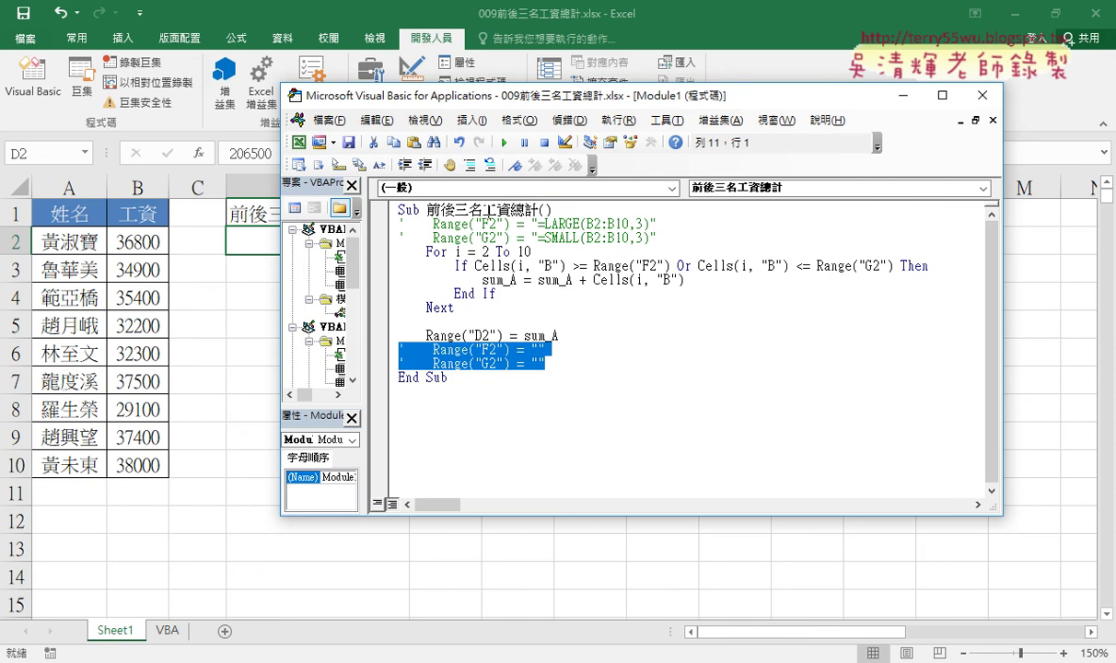
Step: Select the Range("F2") reference in the If condition and widen the editor window
left_click(584, 320)
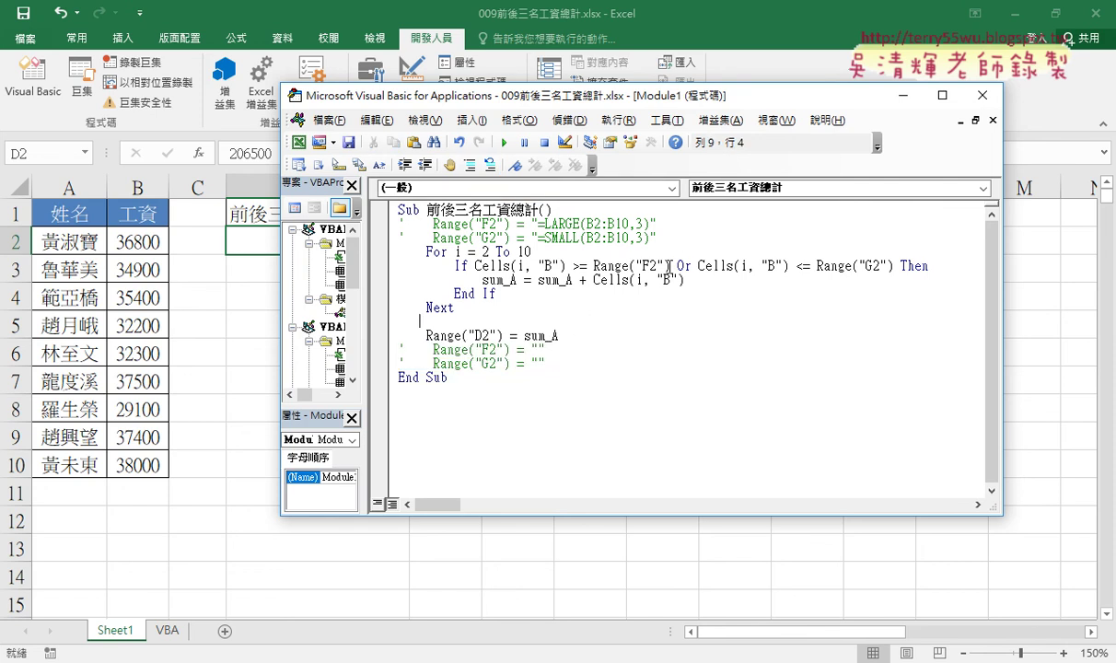
left_click_drag(671, 267, 594, 266)
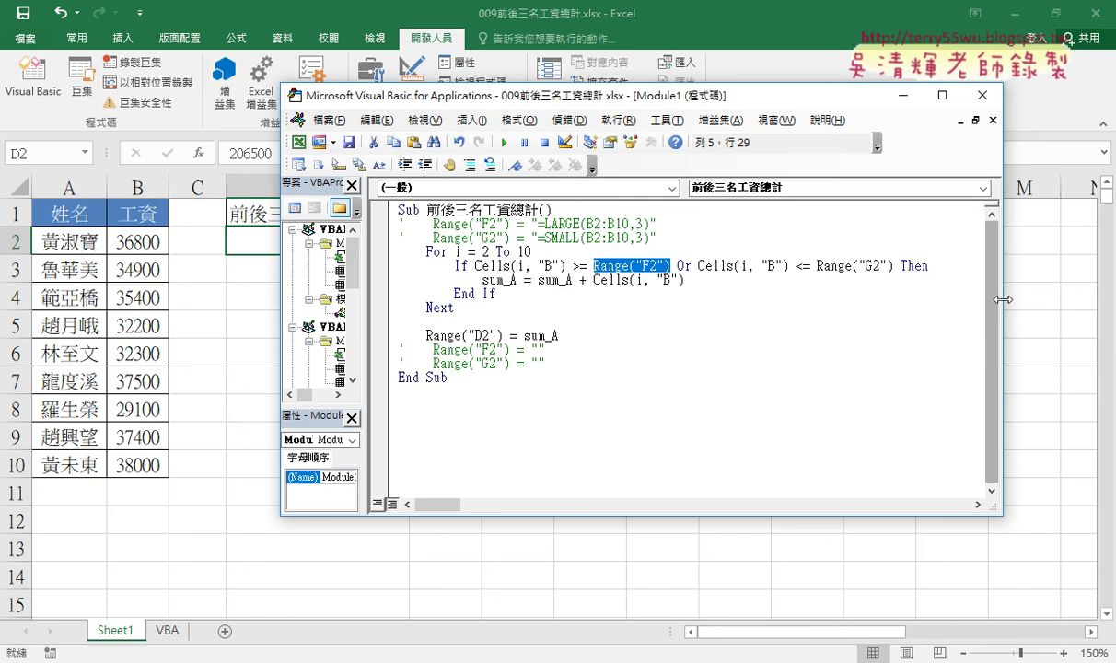
left_click_drag(1003, 298, 1080, 298)
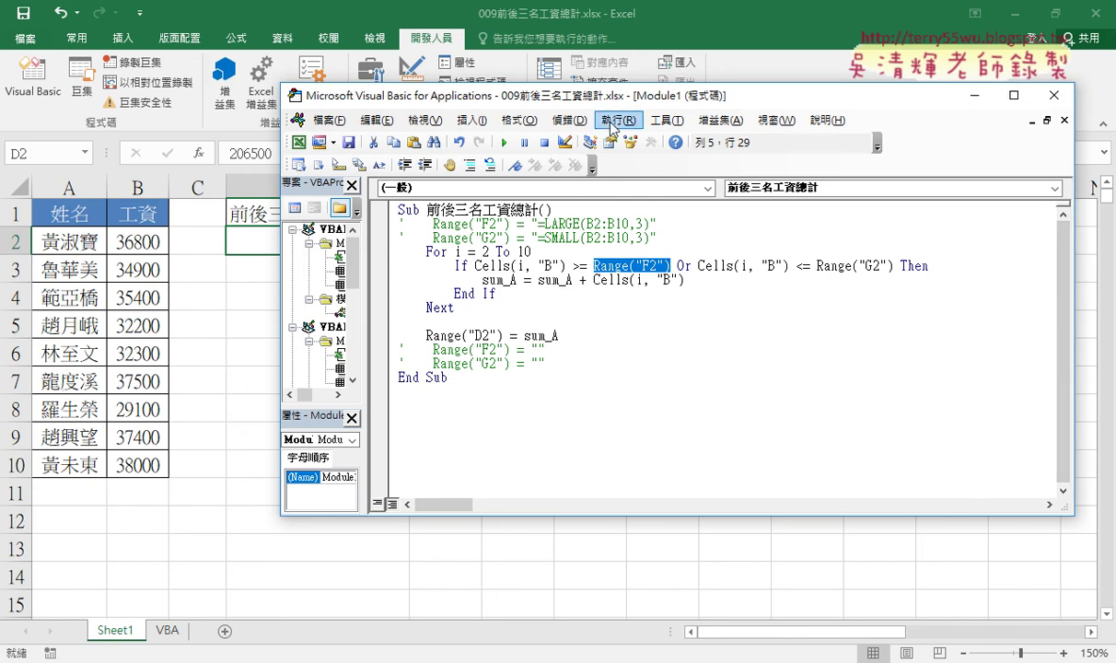
left_click_drag(626, 111, 636, 152)
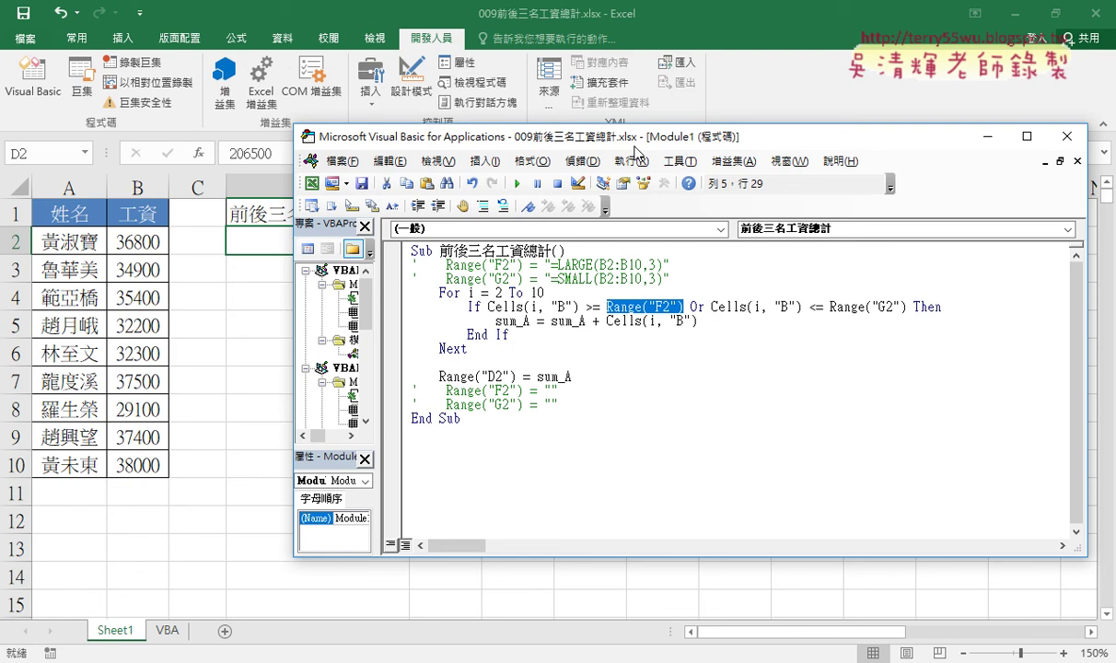
Step: Replace it with application.WorksheetFunction.Large( using IntelliSense suggestions
key("BackSpace")
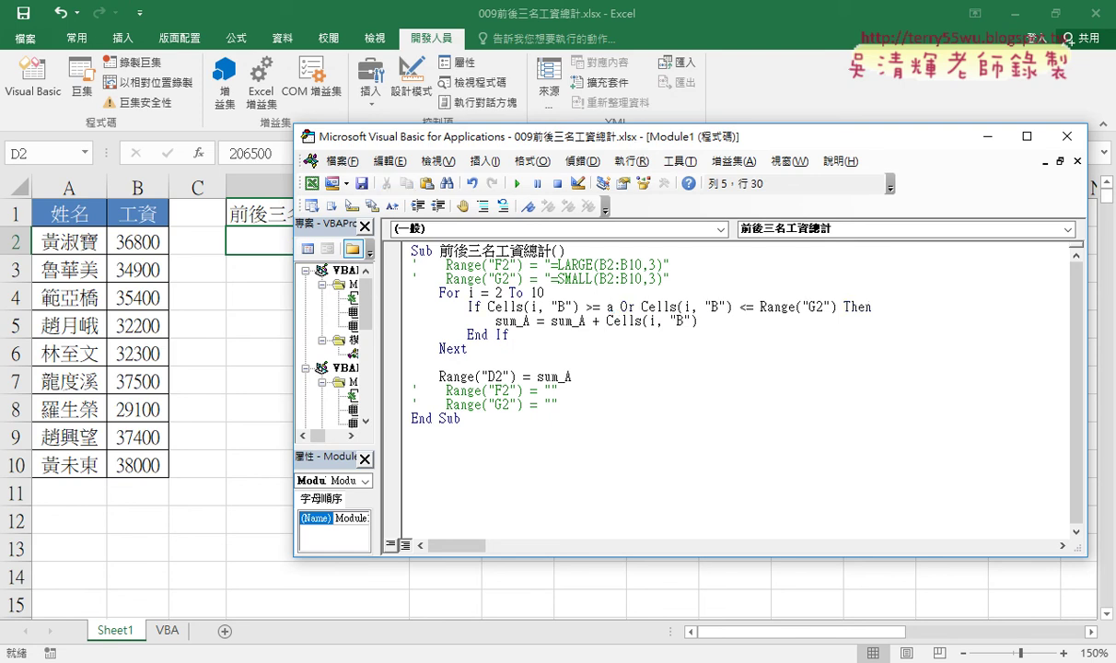
type("app")
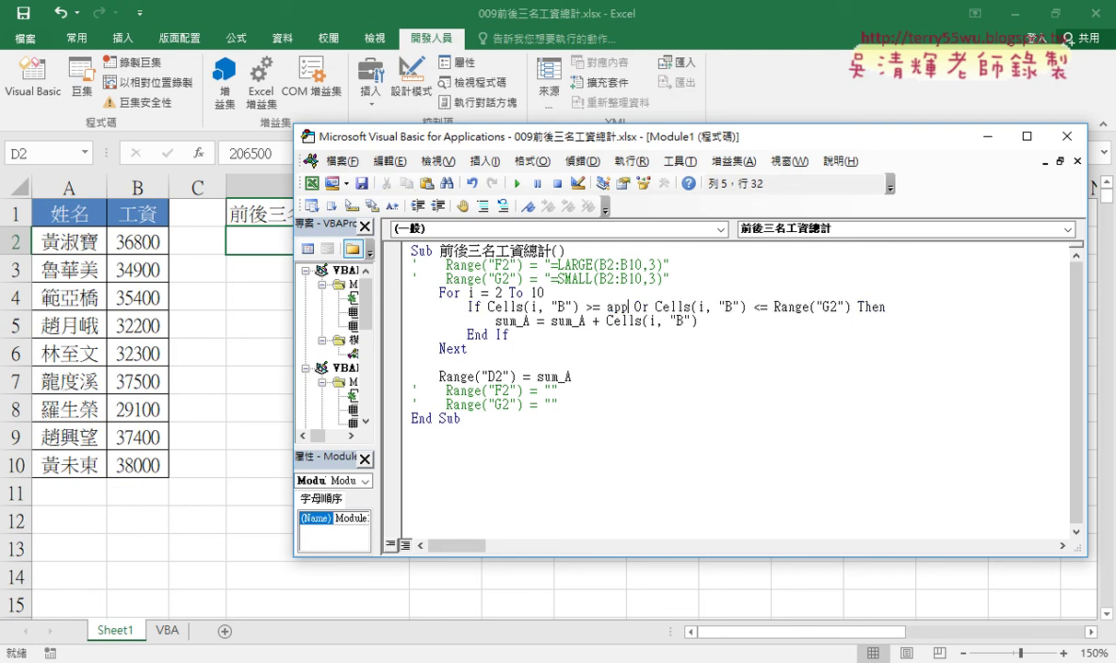
type("lica")
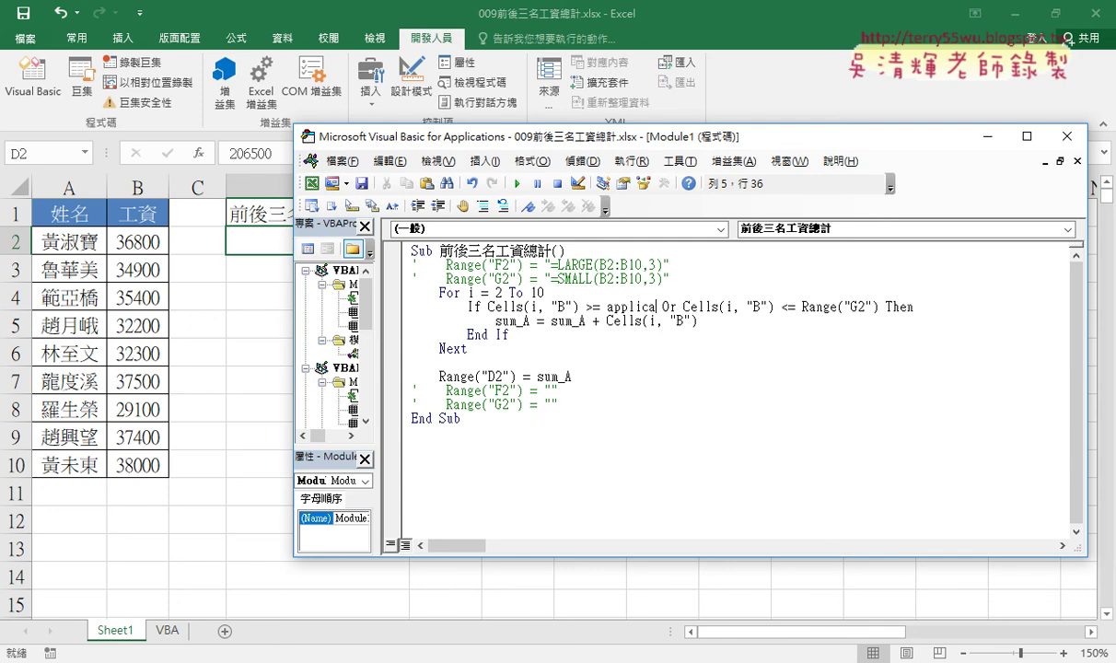
type("tion")
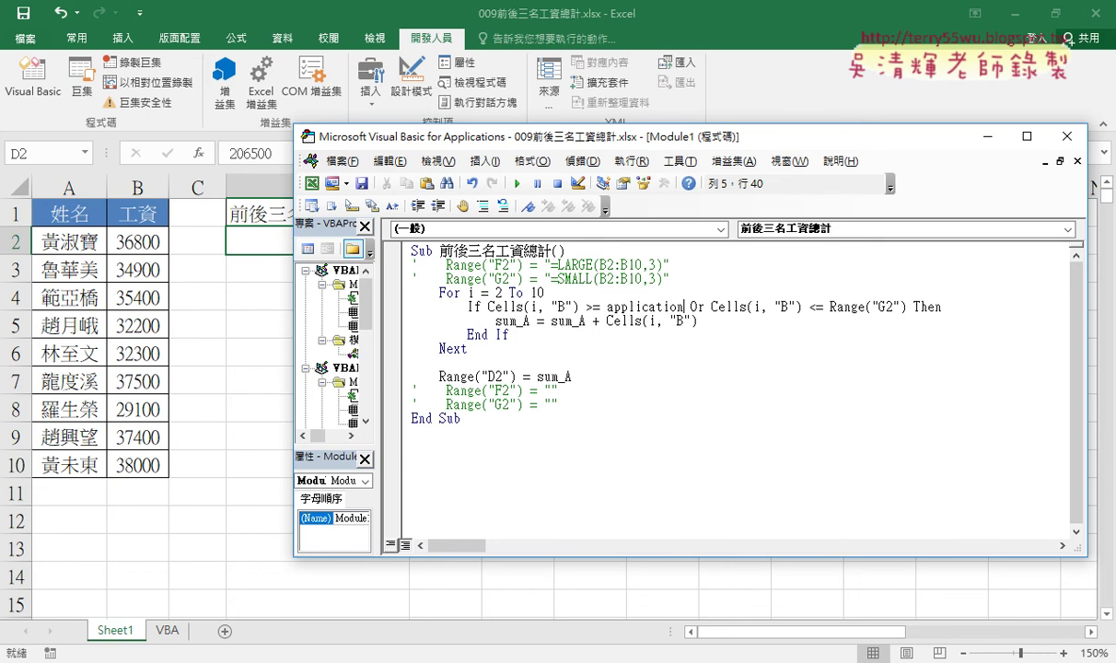
type(".")
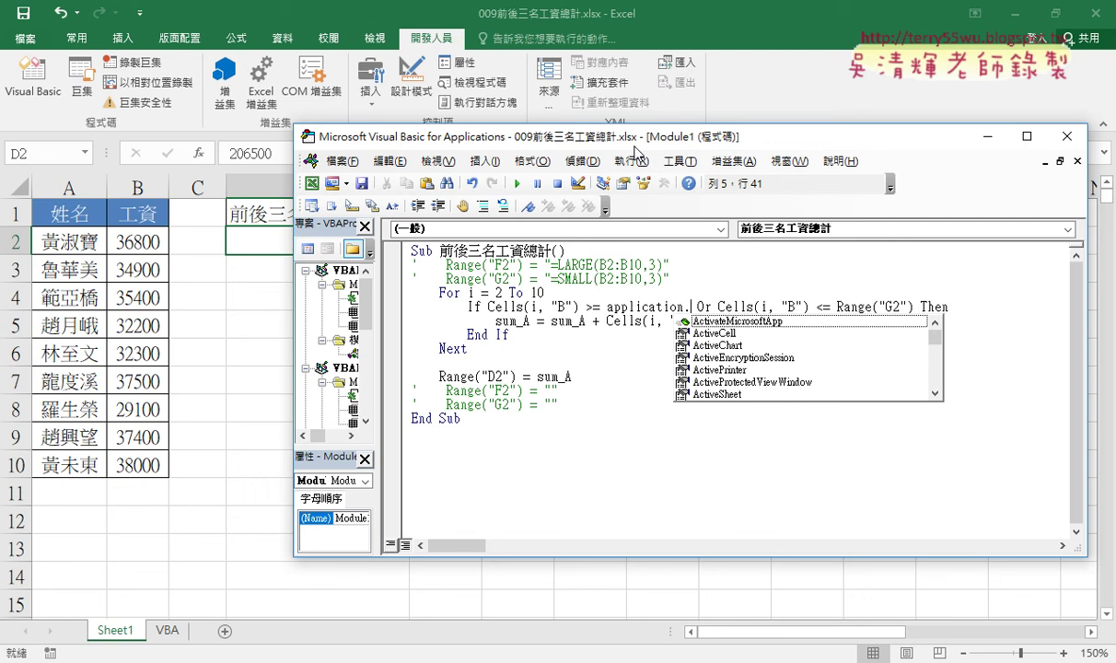
type("w")
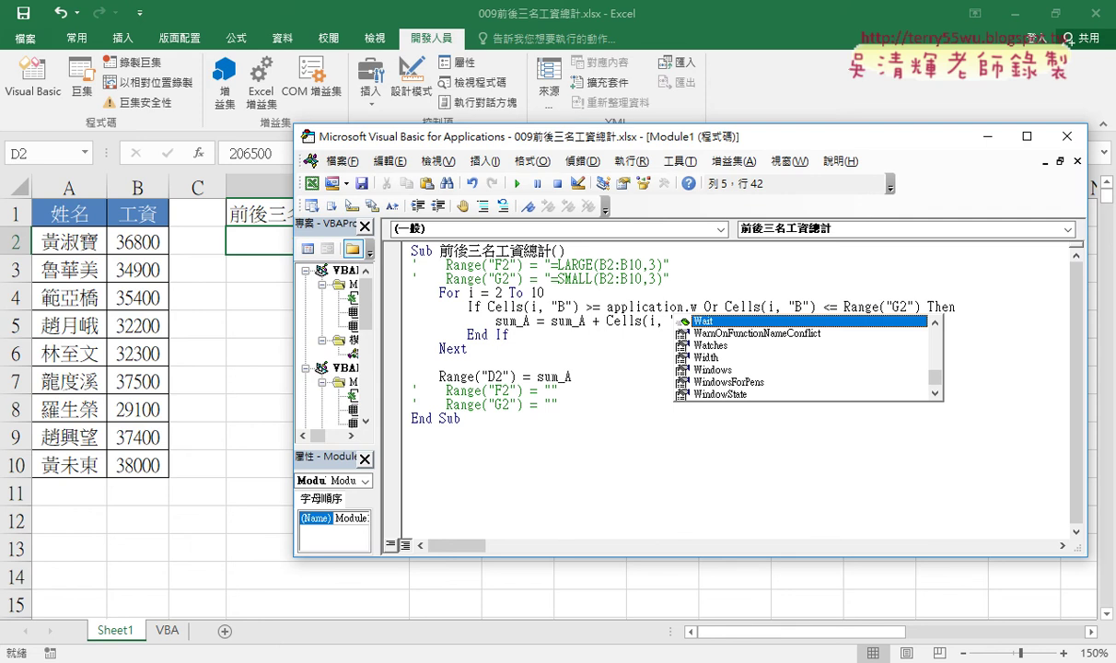
type("o")
key("Down")
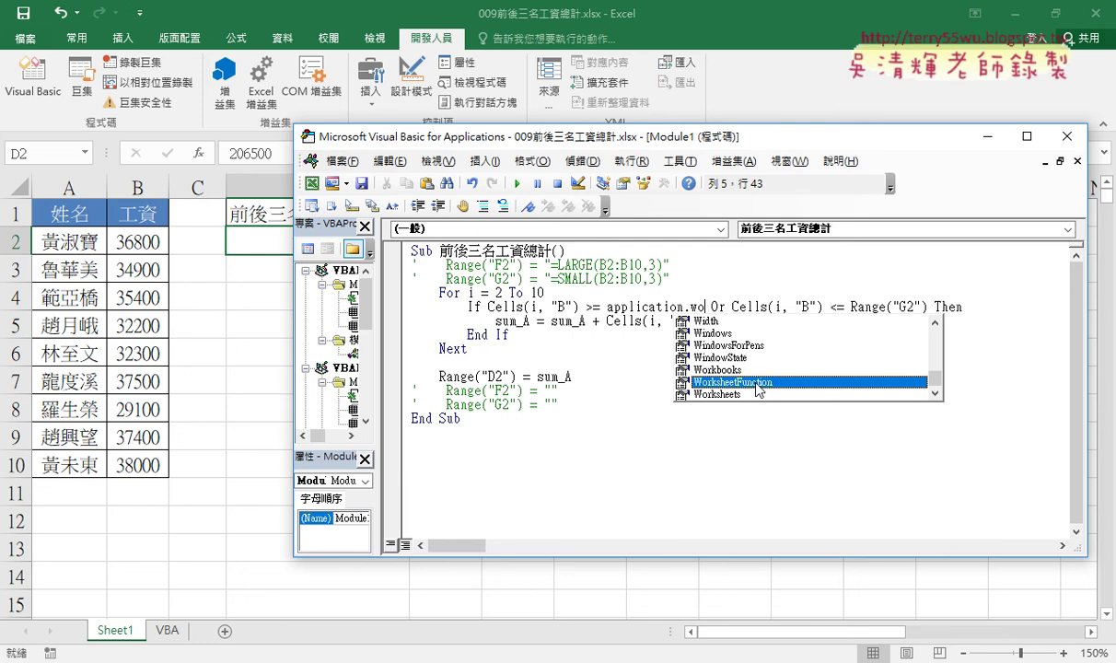
double_click(741, 385)
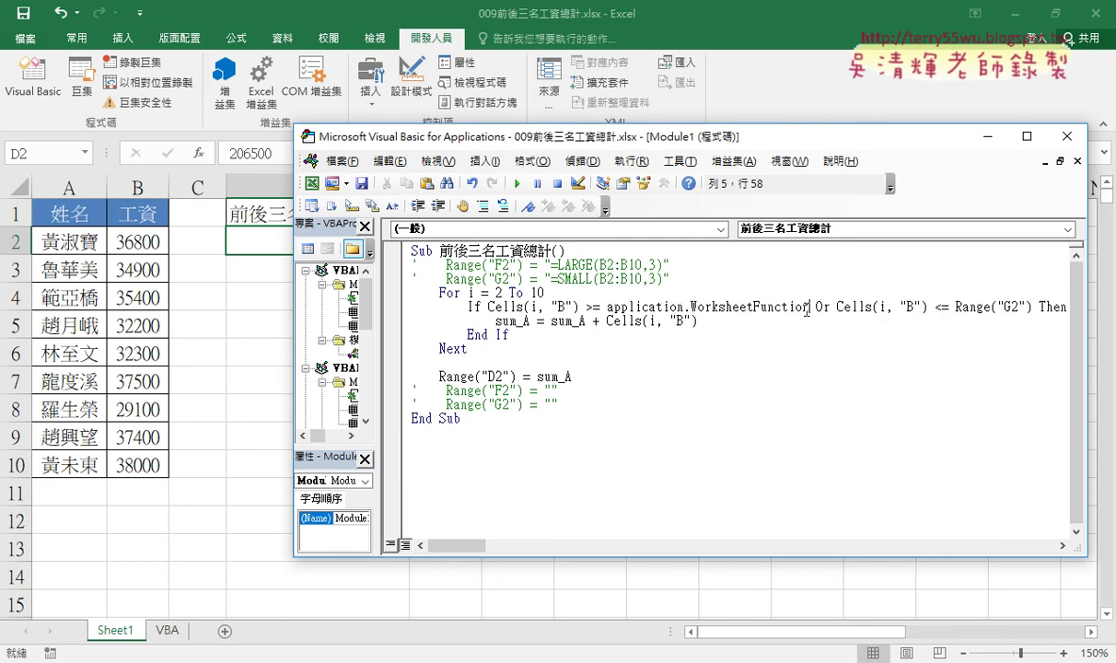
type(".")
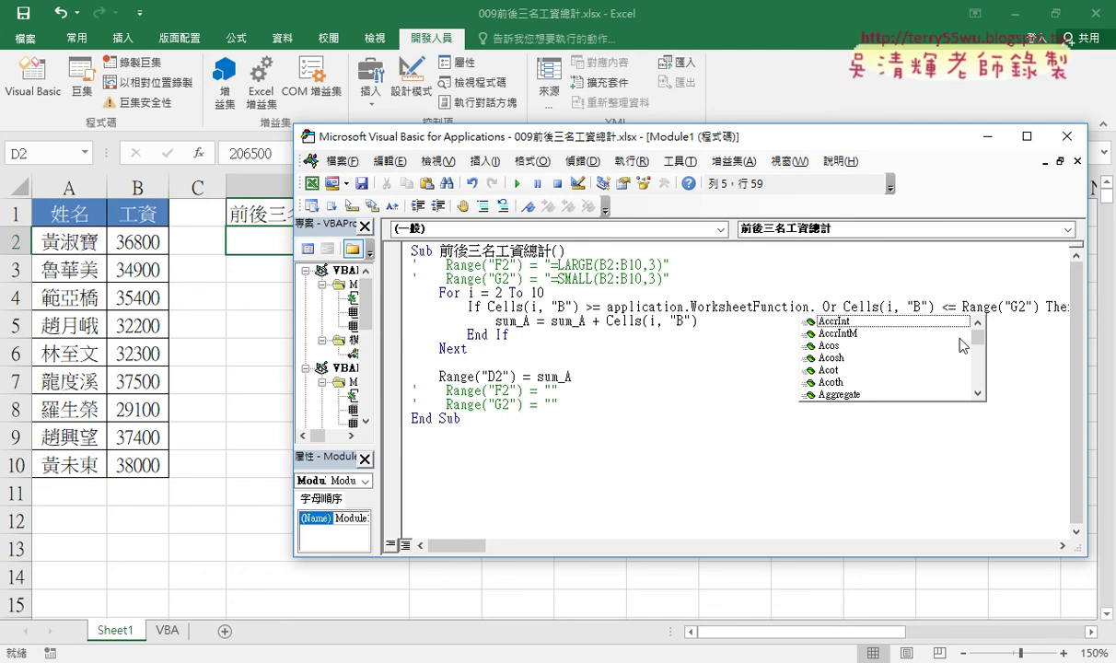
mouse_move(978, 337)
left_mouse_down()
mouse_move(982, 403)
mouse_move(978, 328)
left_mouse_up()
type("L")
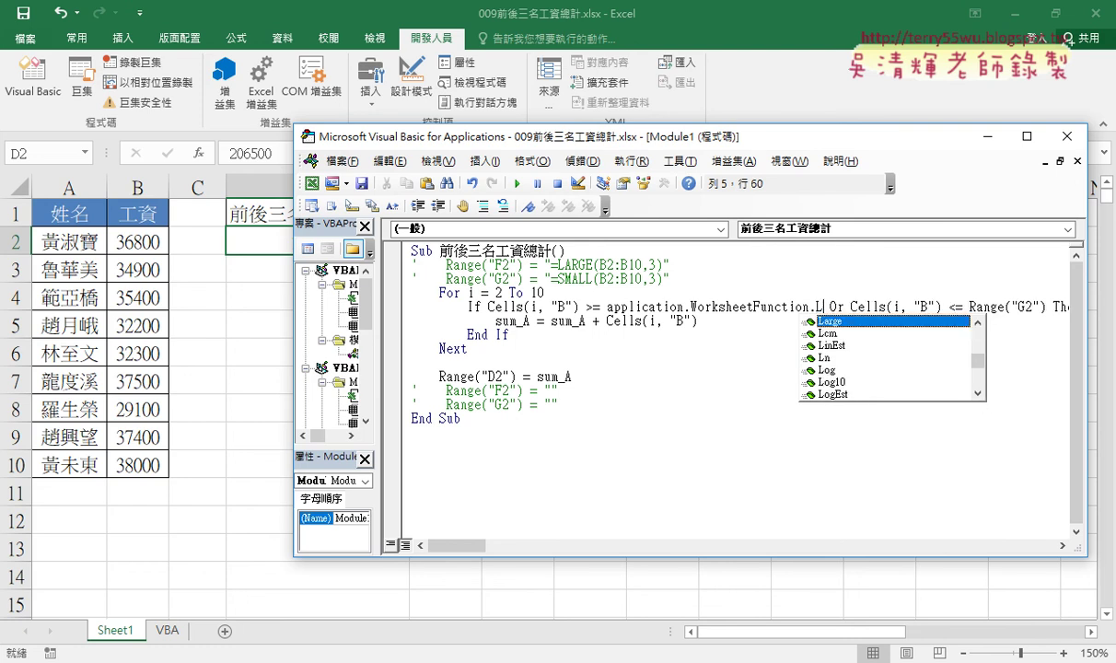
double_click(846, 322)
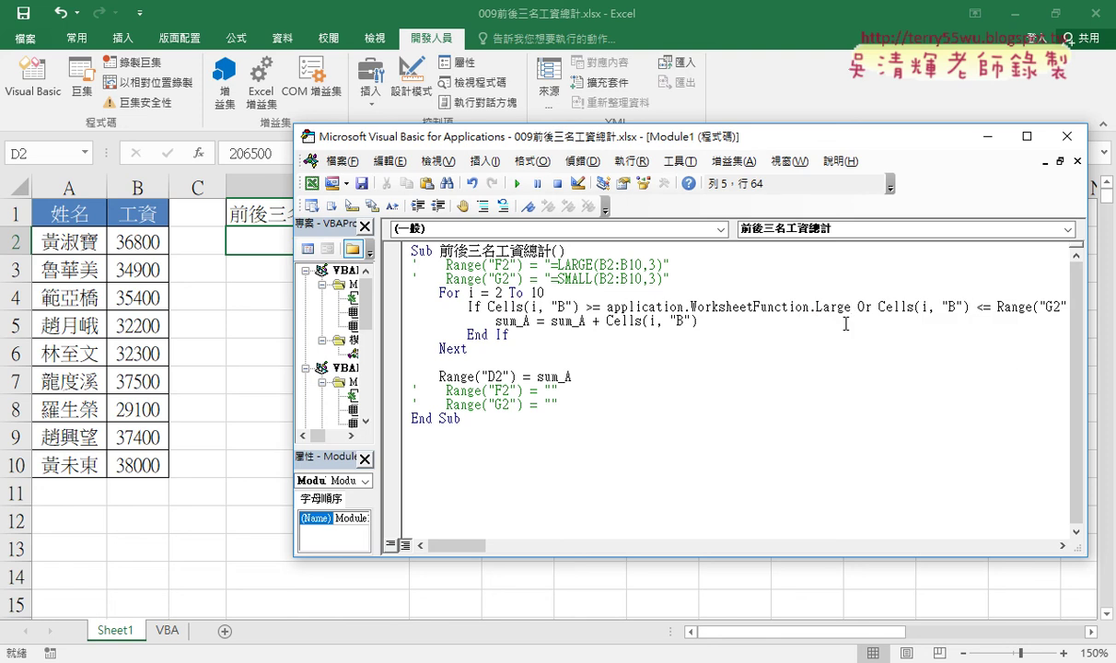
type("(")
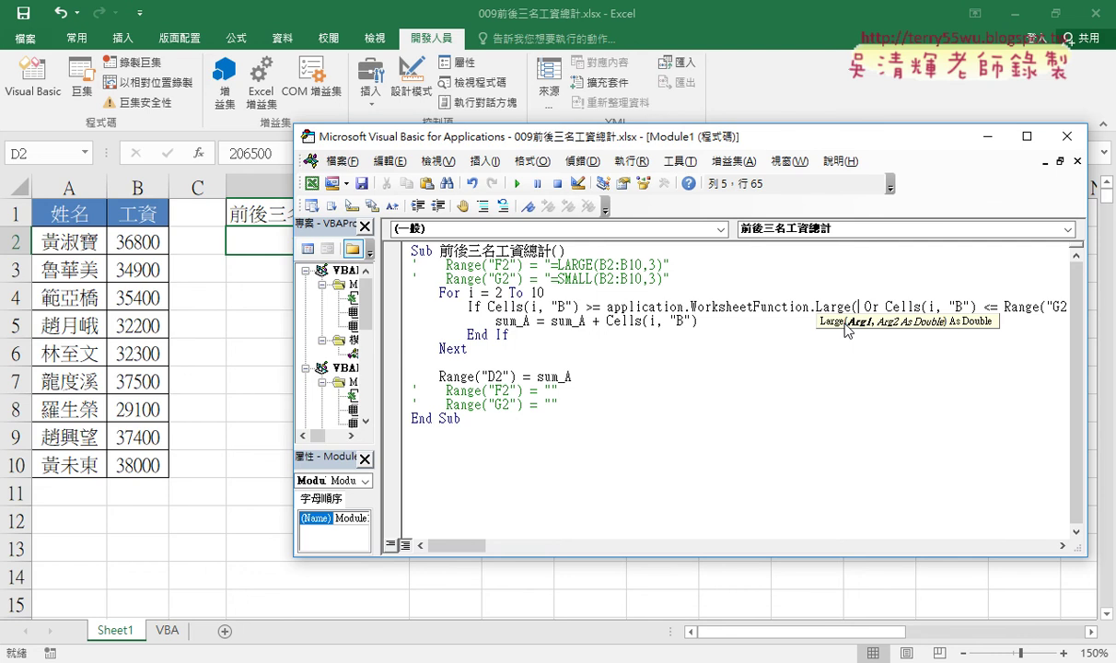
Step: Test-run the macro, dismiss the compile error, and select B2:B10 in the commented LARGE line
left_click_drag(711, 144, 679, 284)
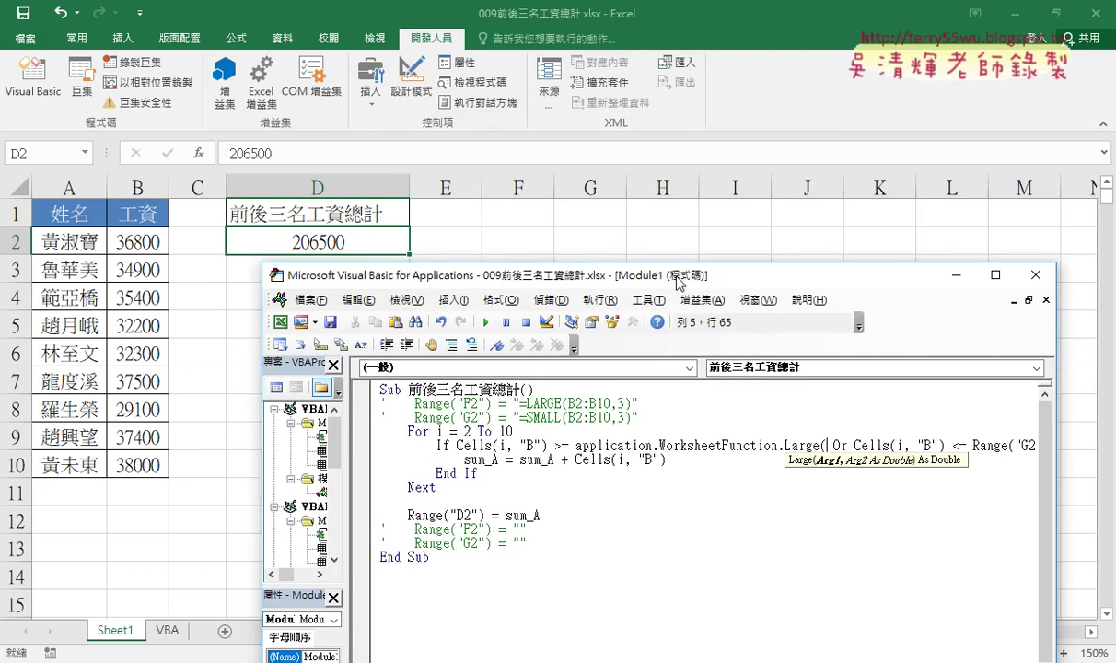
left_click(535, 390)
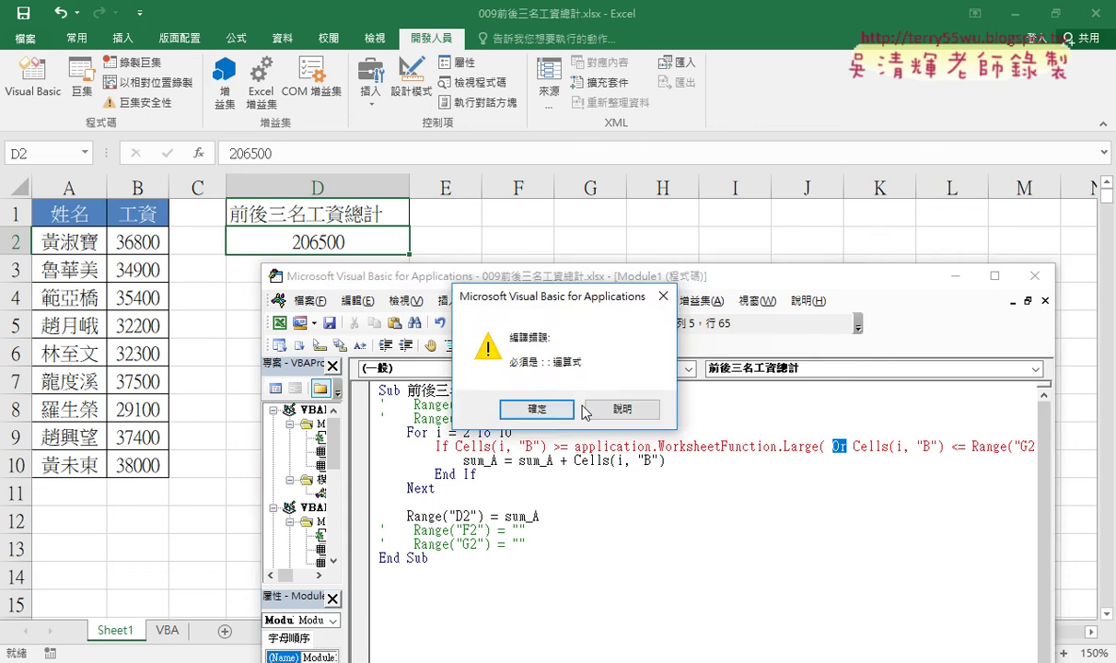
left_click(537, 409)
left_click_drag(568, 405, 609, 404)
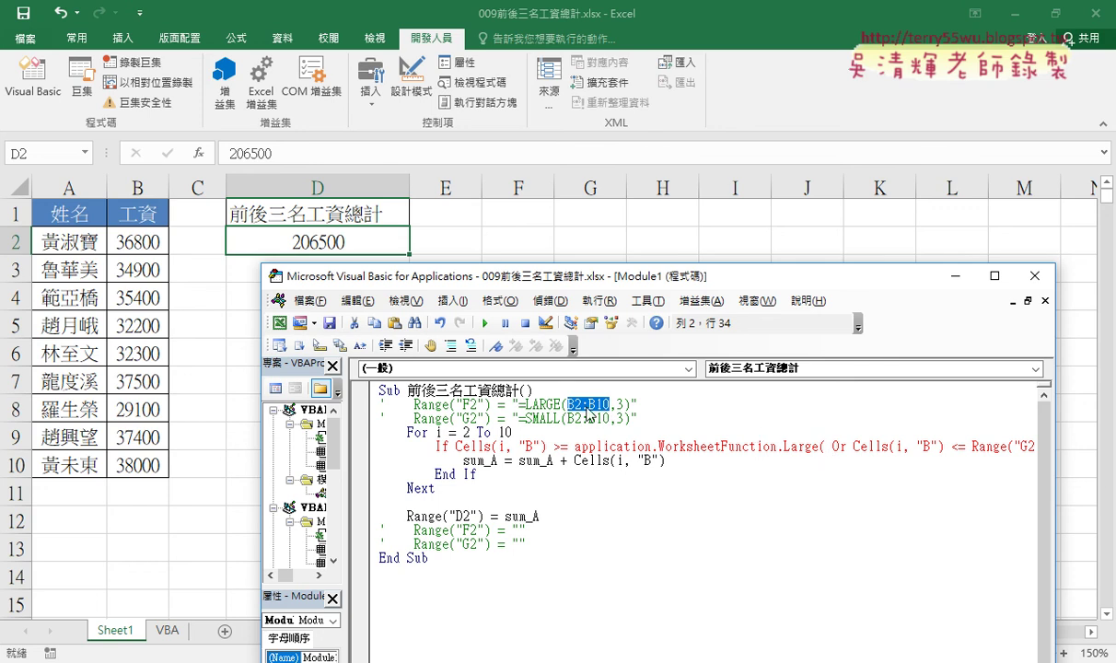
right_click(558, 402)
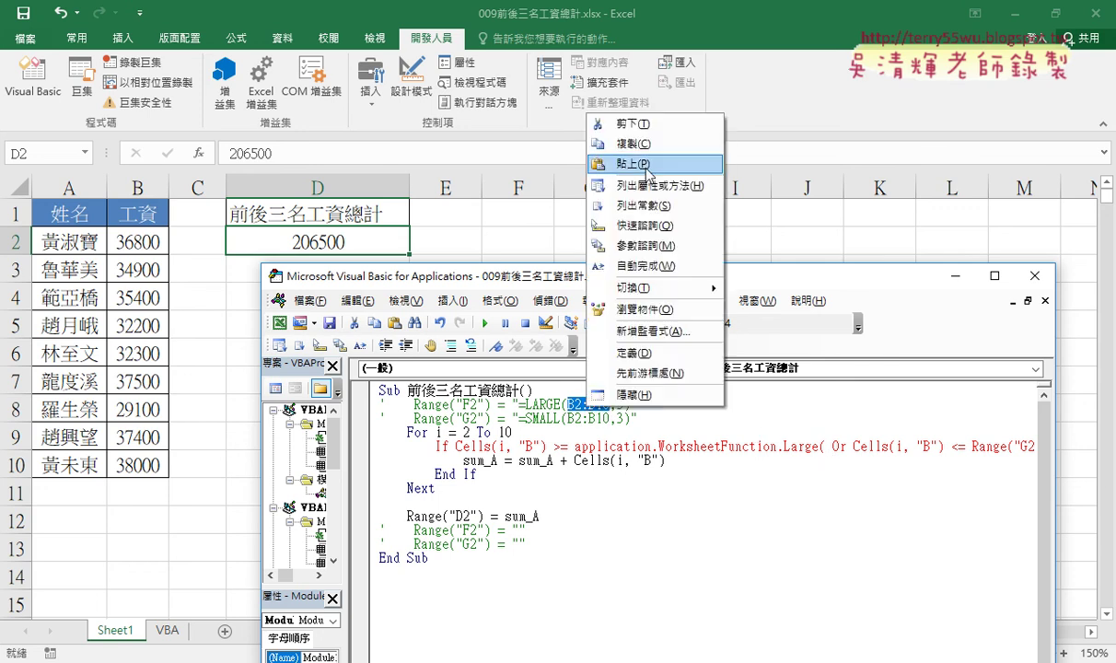
Step: Copy B2:B10 and complete the condition as Large(Range("B2:B10"), 3)
left_click(598, 142)
left_click(830, 447)
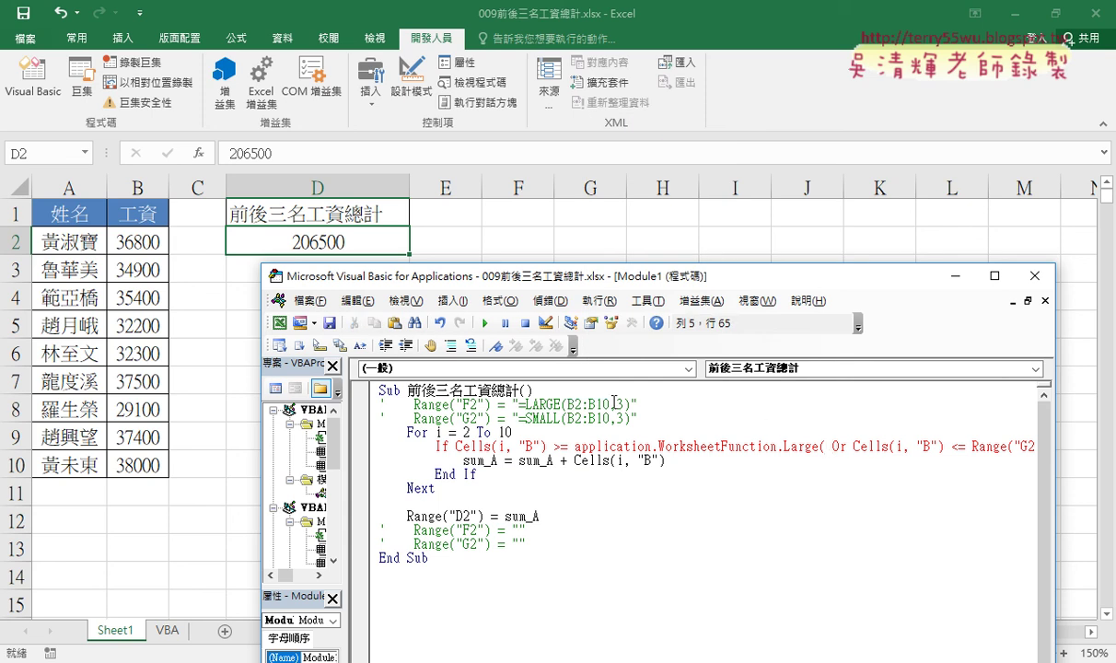
type("r")
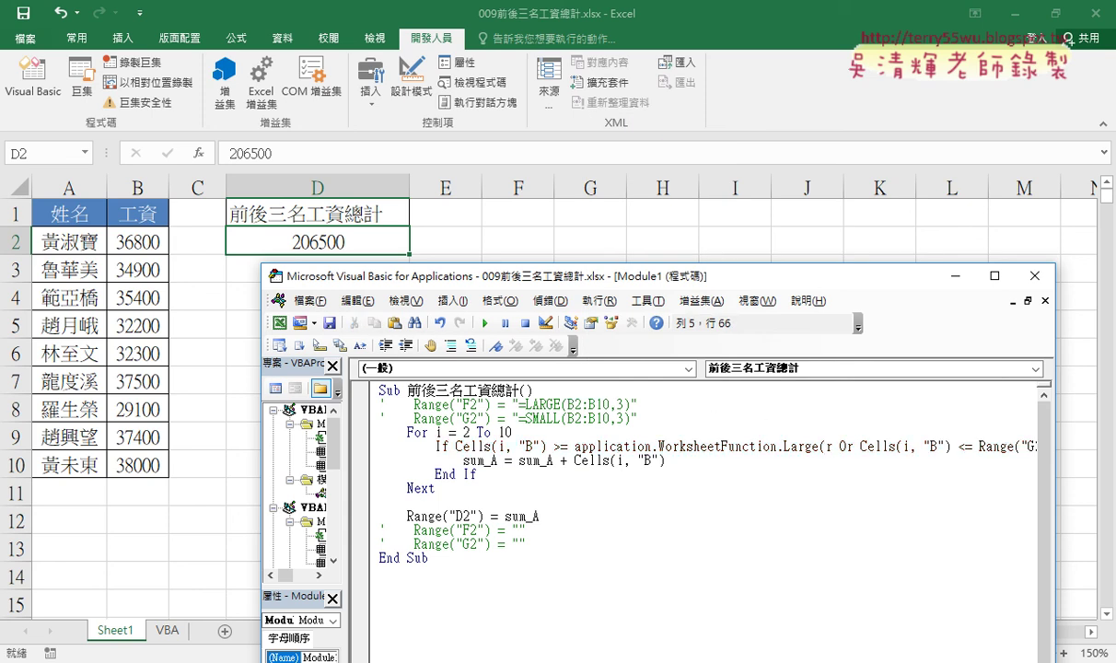
type("ange")
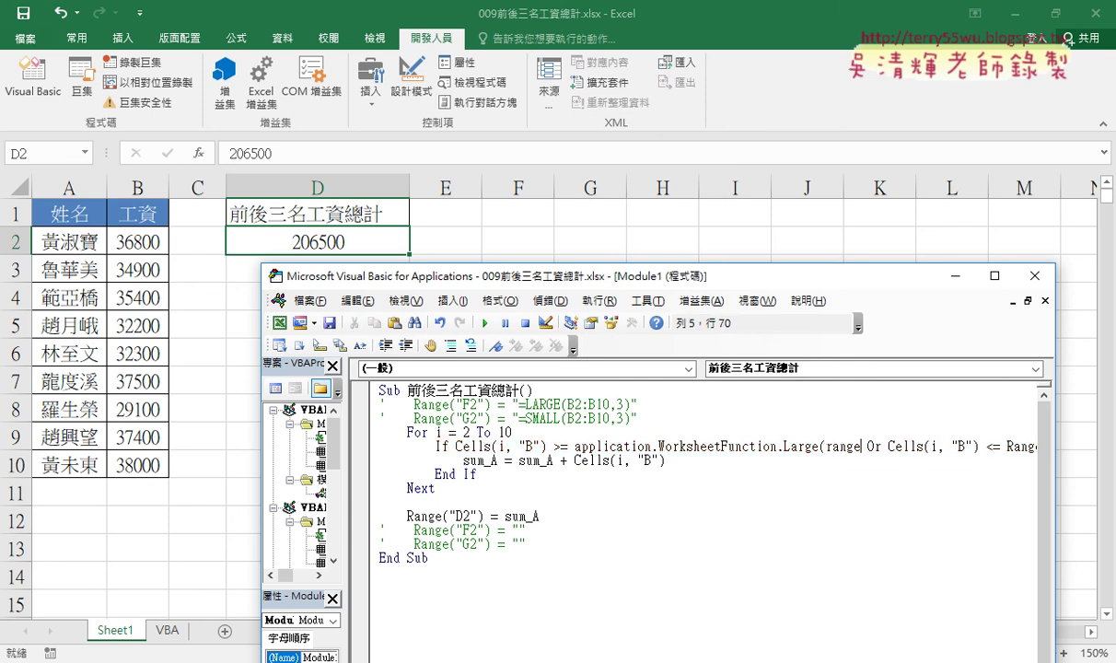
type("(\"")
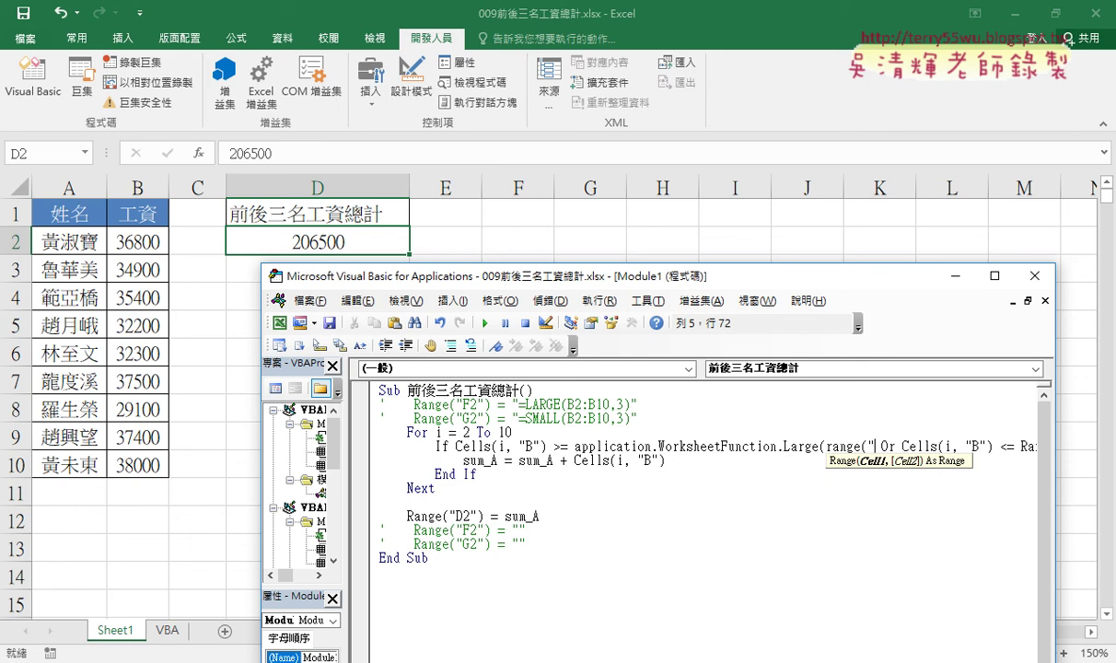
type("B2:B10")
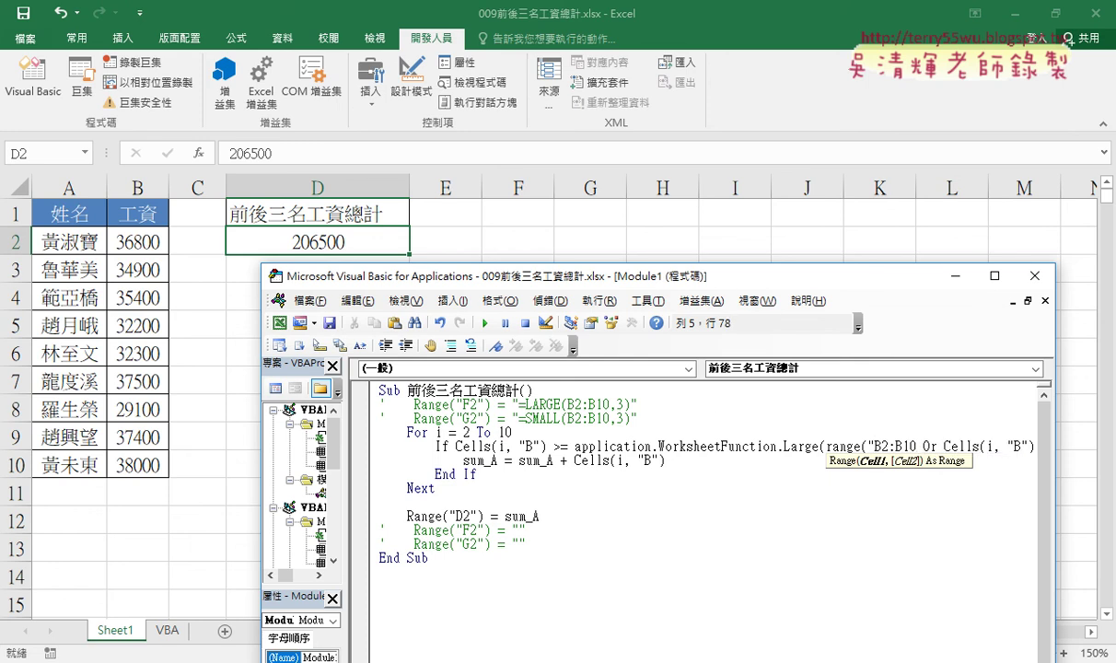
type("\")")
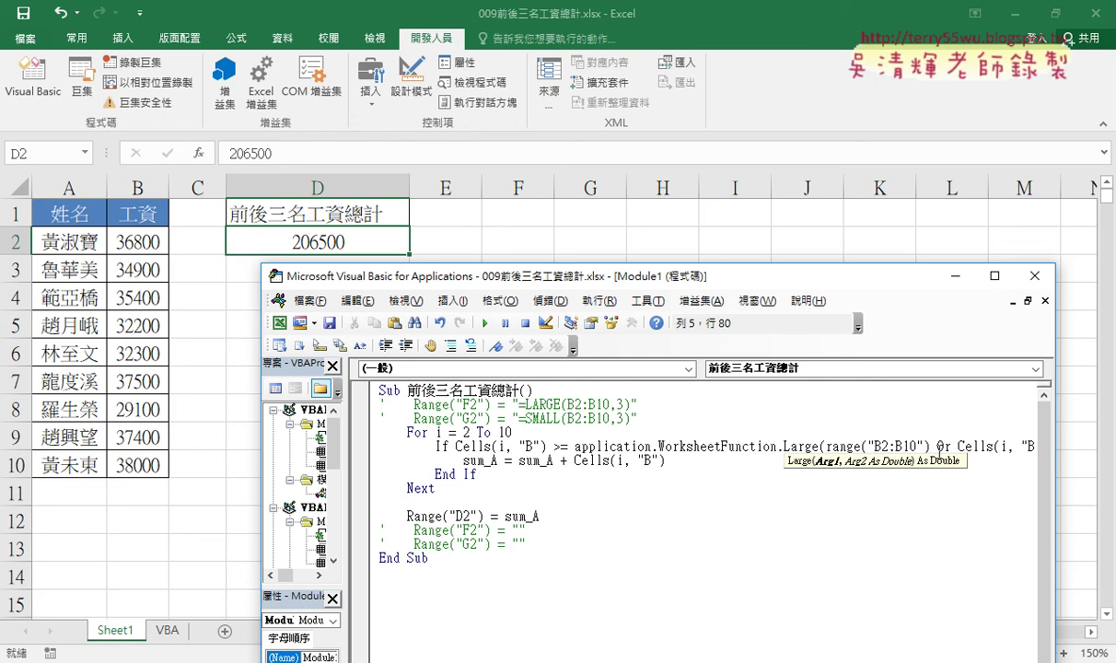
type(",")
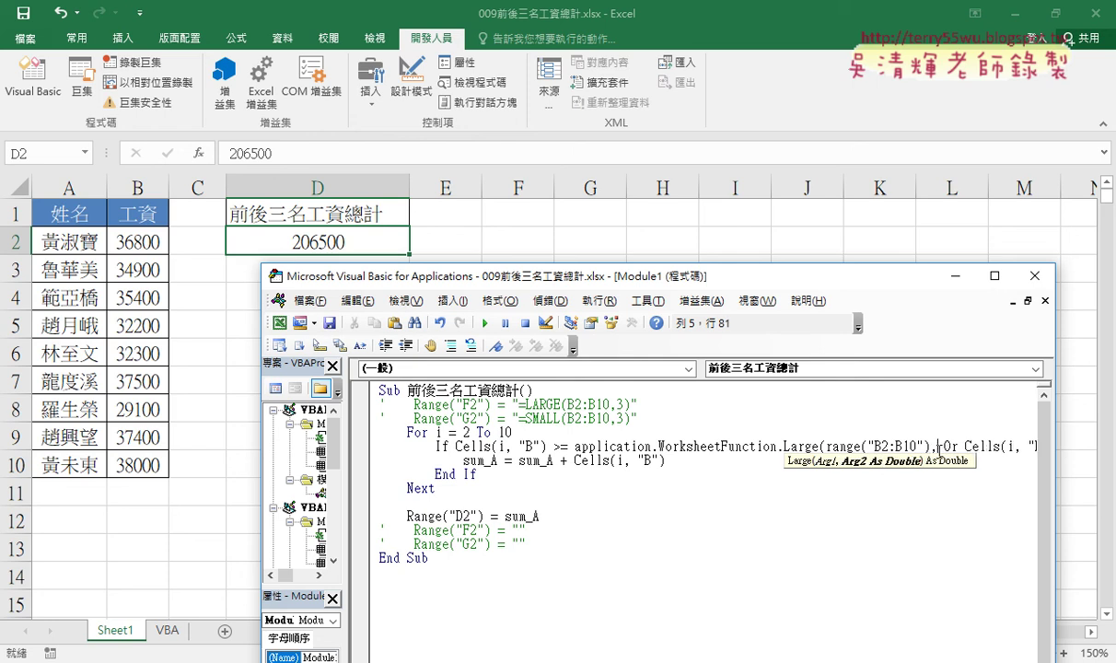
type("3 ")
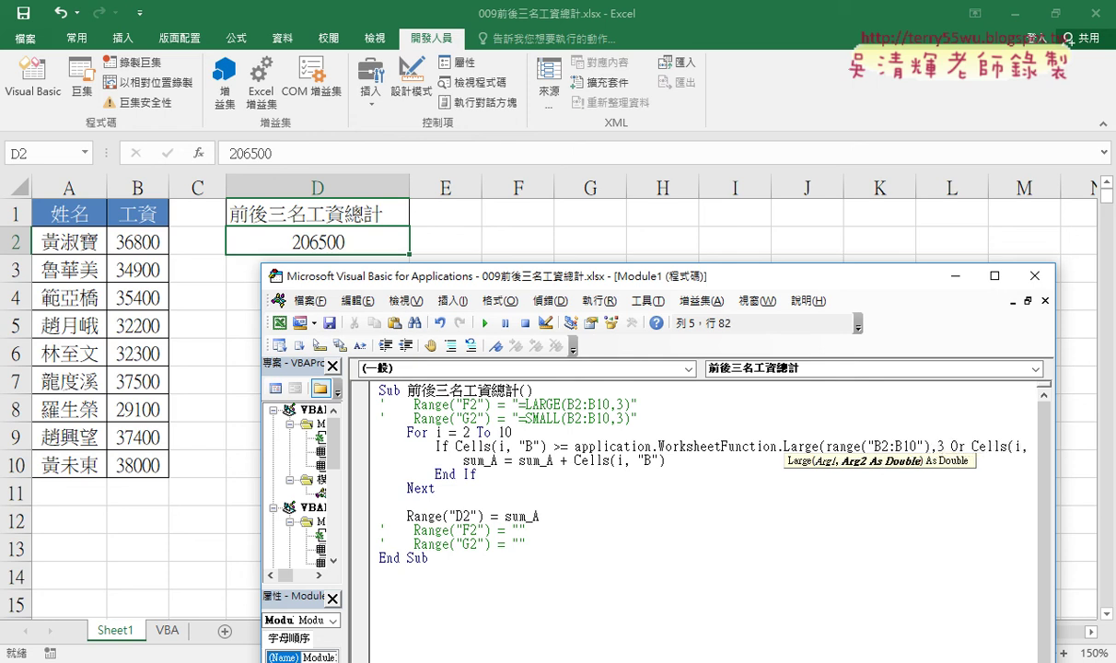
type(")")
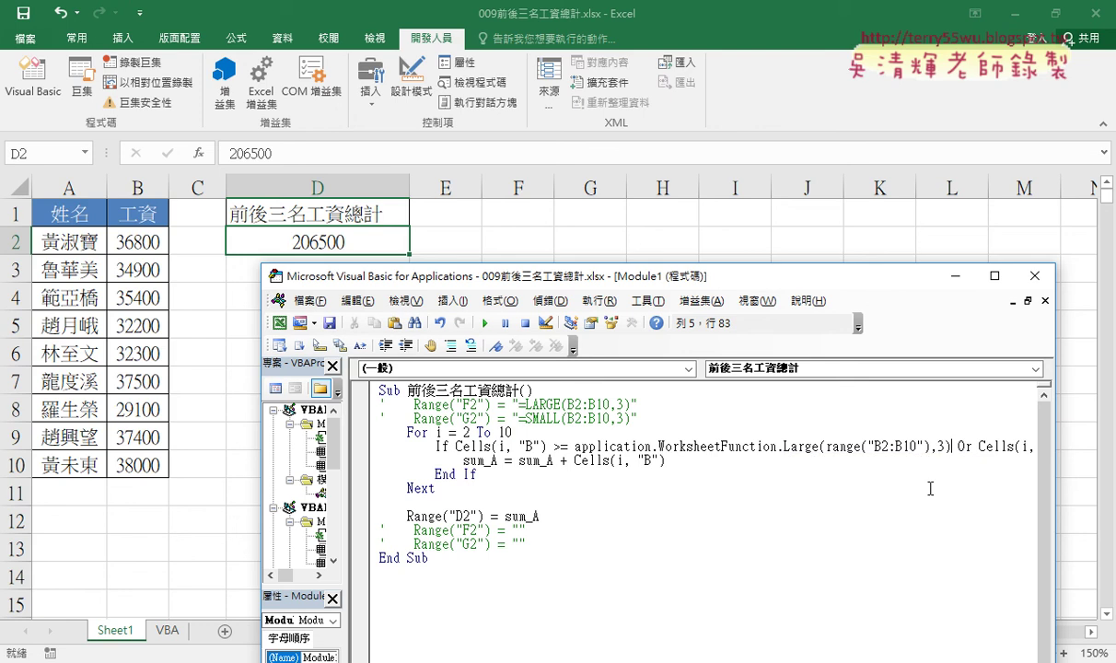
left_click(922, 528)
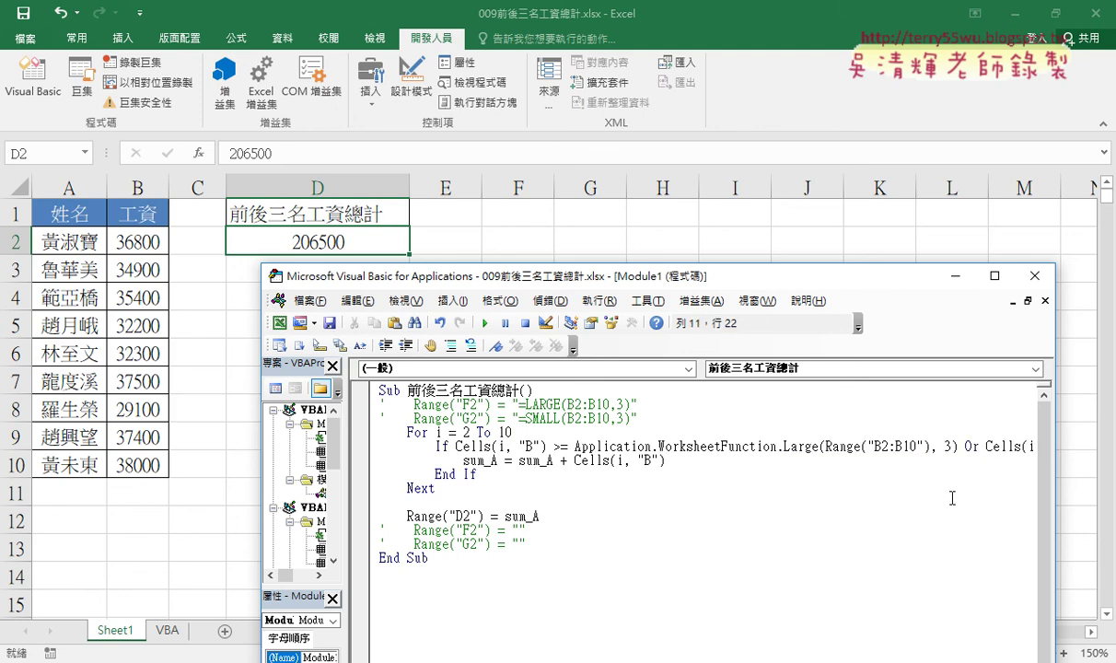
Step: Mark up the Large expression, its B2:B10 range and rank 3, then move the code window up-left
left_click(959, 446)
left_click_drag(959, 446, 573, 448)
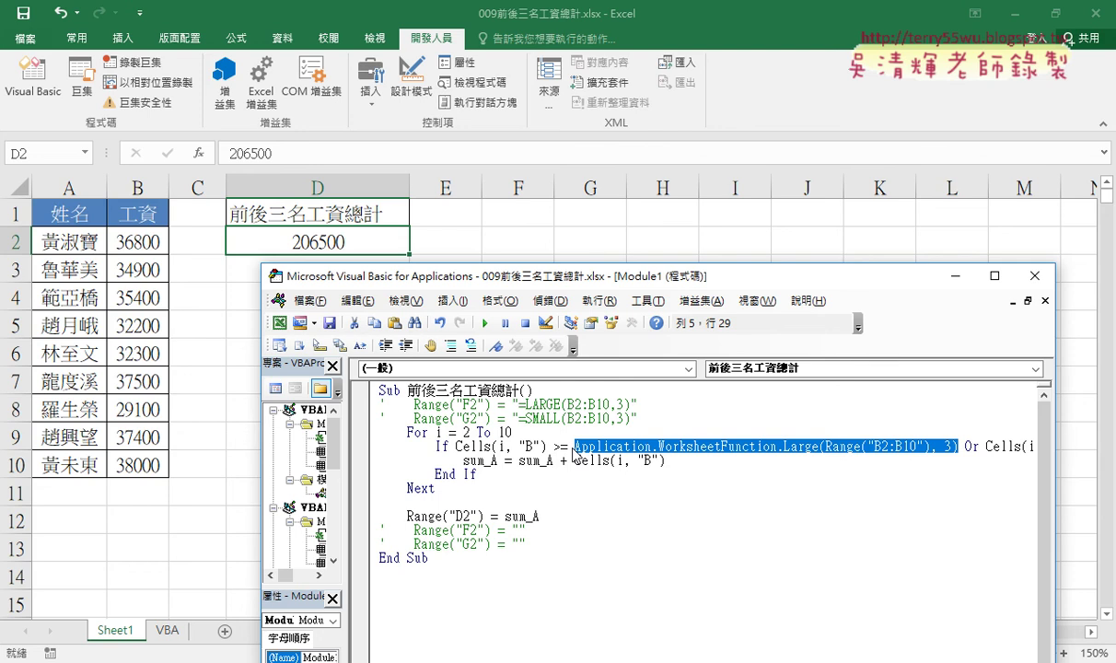
left_click_drag(825, 447, 930, 439)
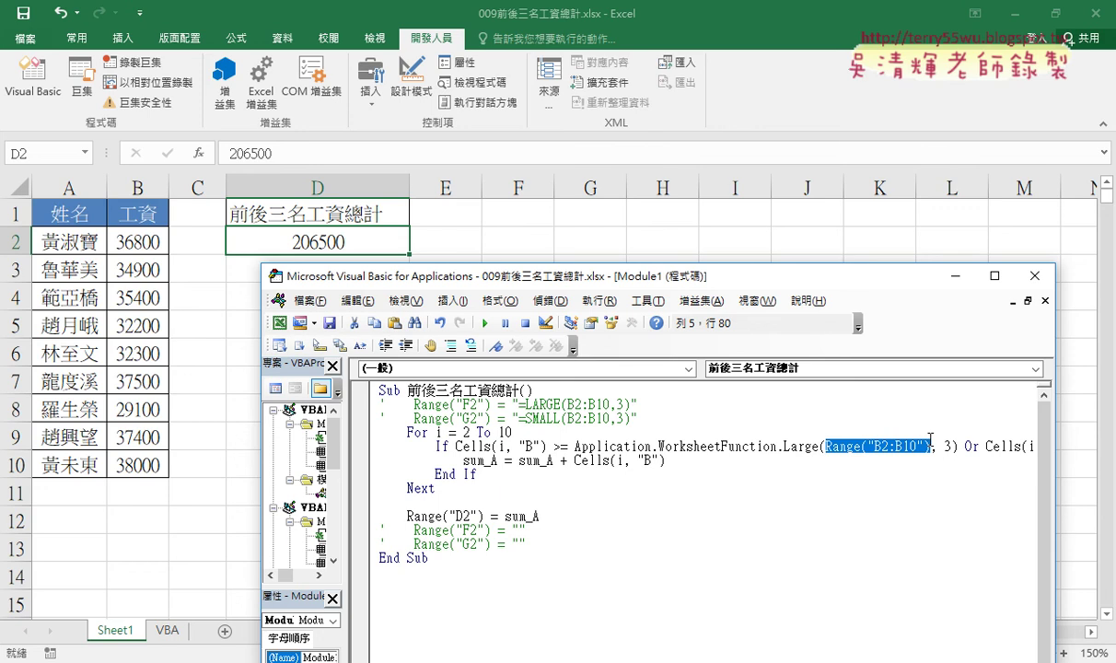
mouse_move(926, 446)
left_mouse_down()
mouse_move(611, 415)
mouse_move(799, 389)
left_mouse_up()
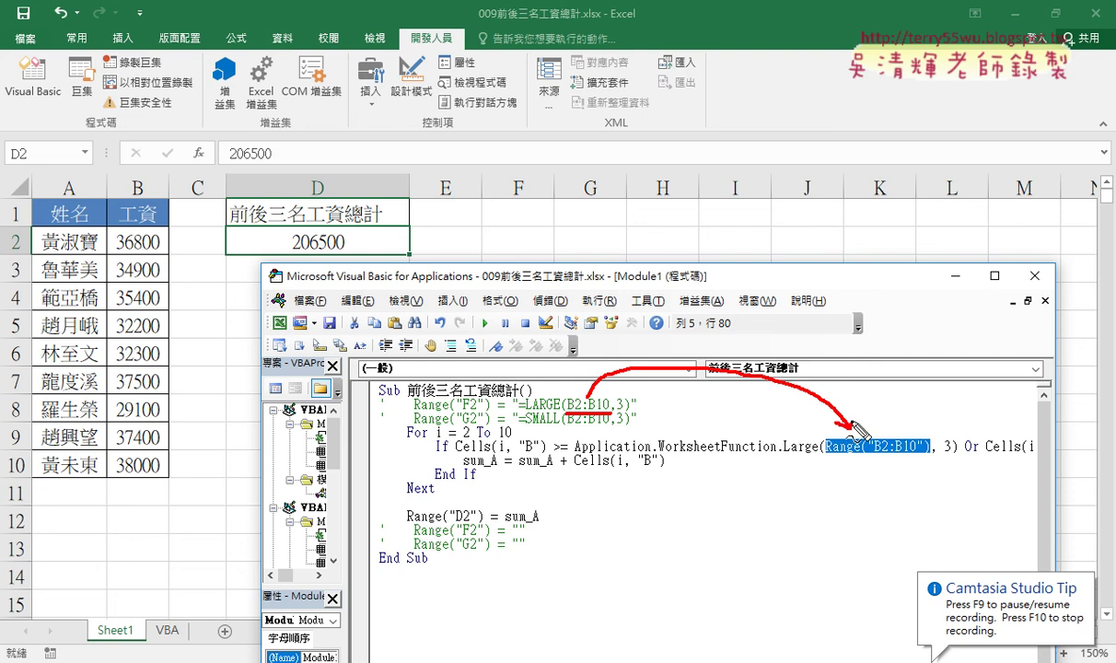
left_click_drag(799, 389, 852, 426)
left_click_drag(939, 455, 955, 450)
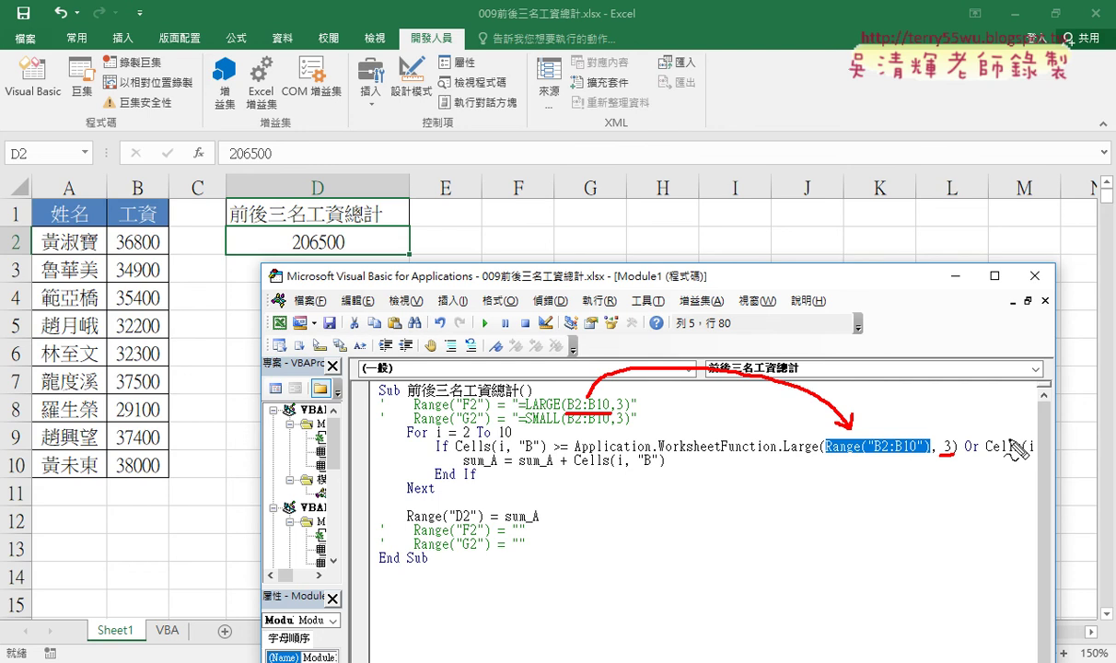
key("Escape")
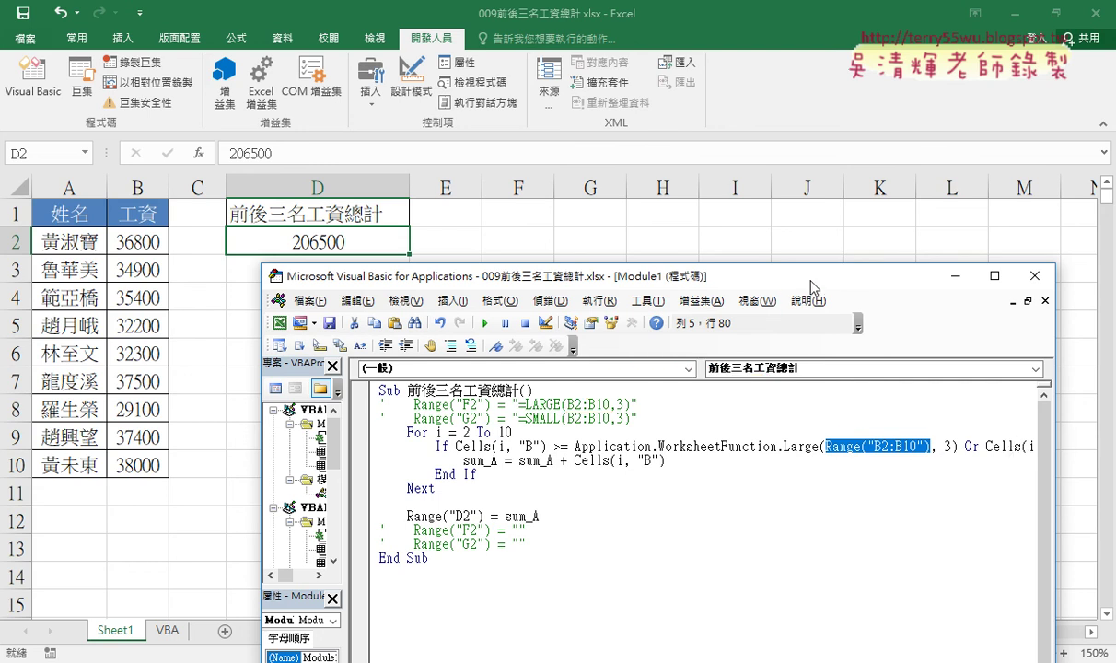
left_click_drag(812, 281, 673, 129)
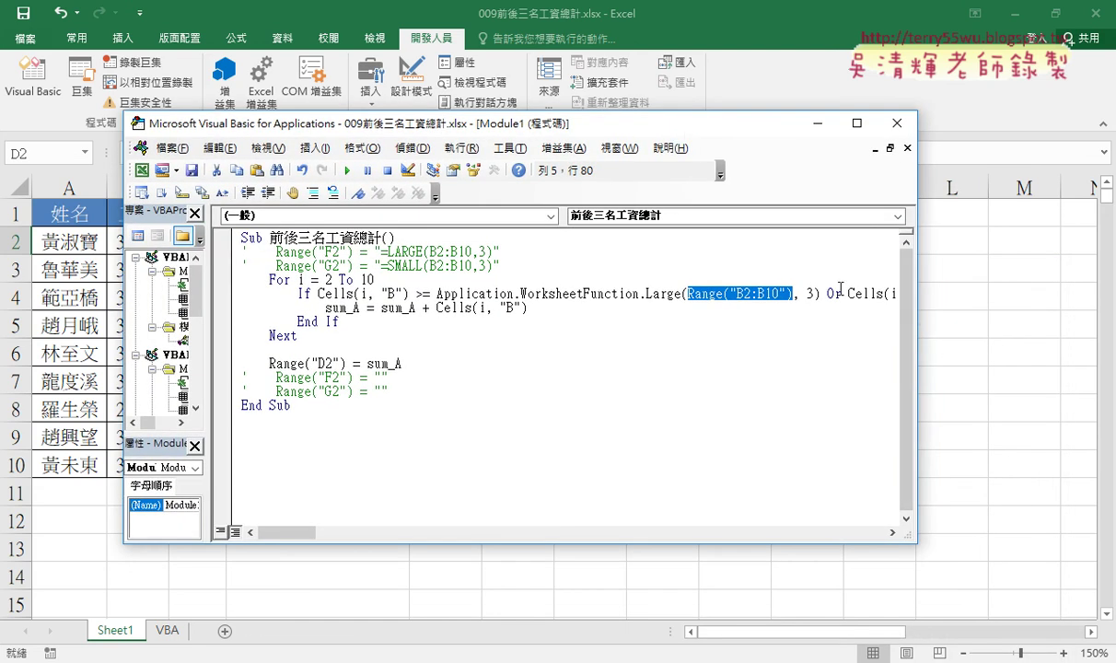
Step: Break the If condition after Or with a ' _' continuation and indent the second comparison
left_click(843, 294)
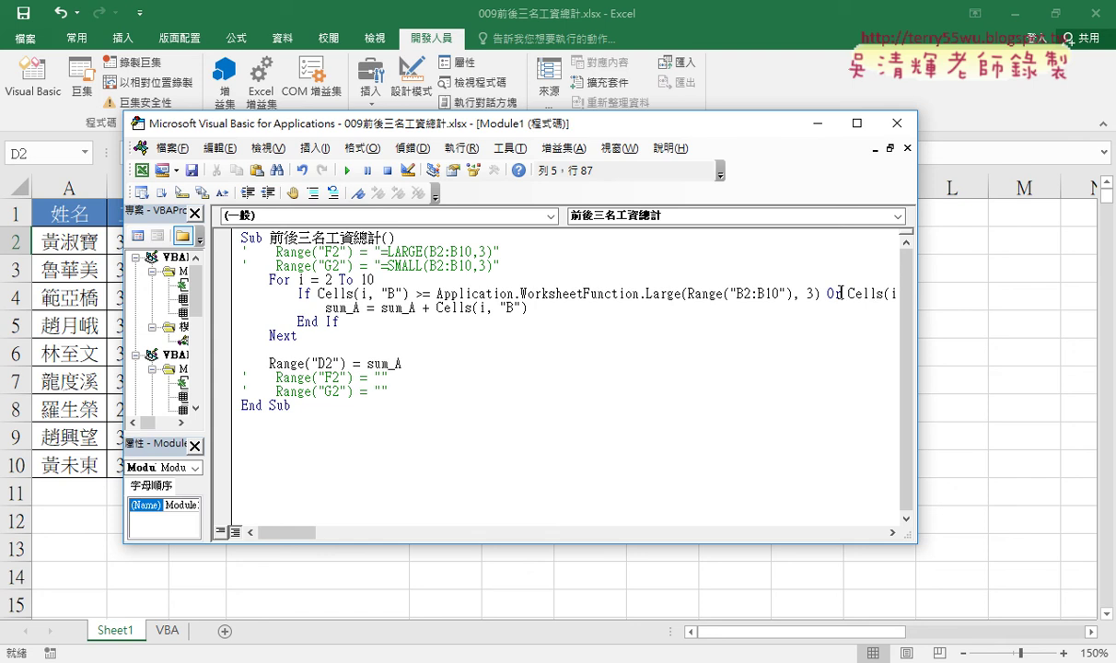
left_click(849, 293)
type("_")
key("Return")
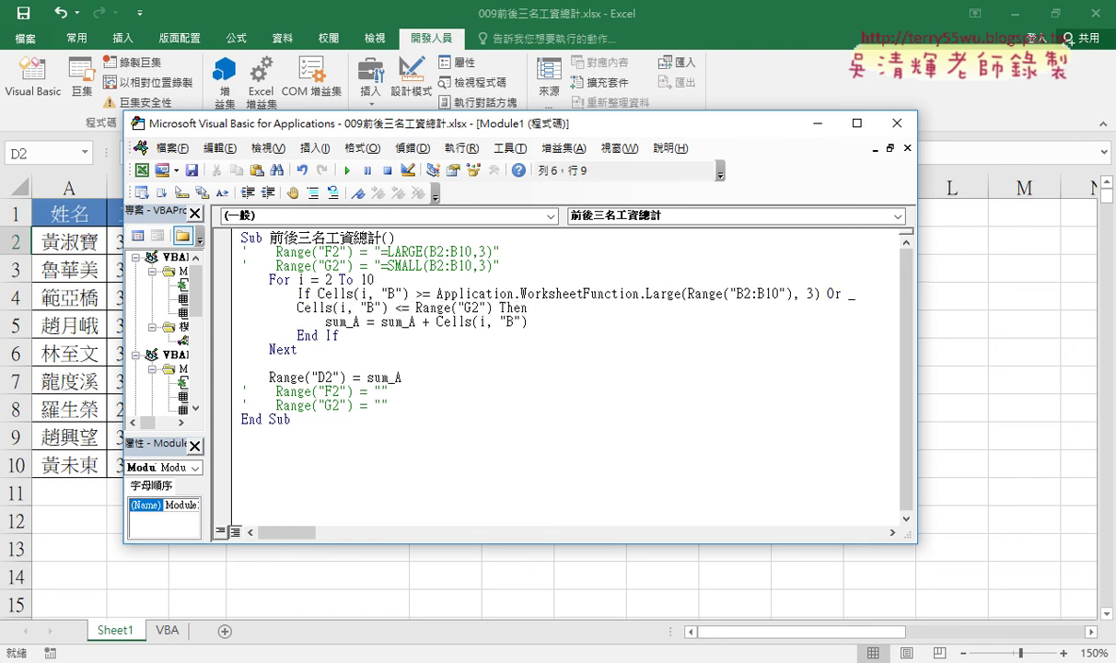
key("Tab")
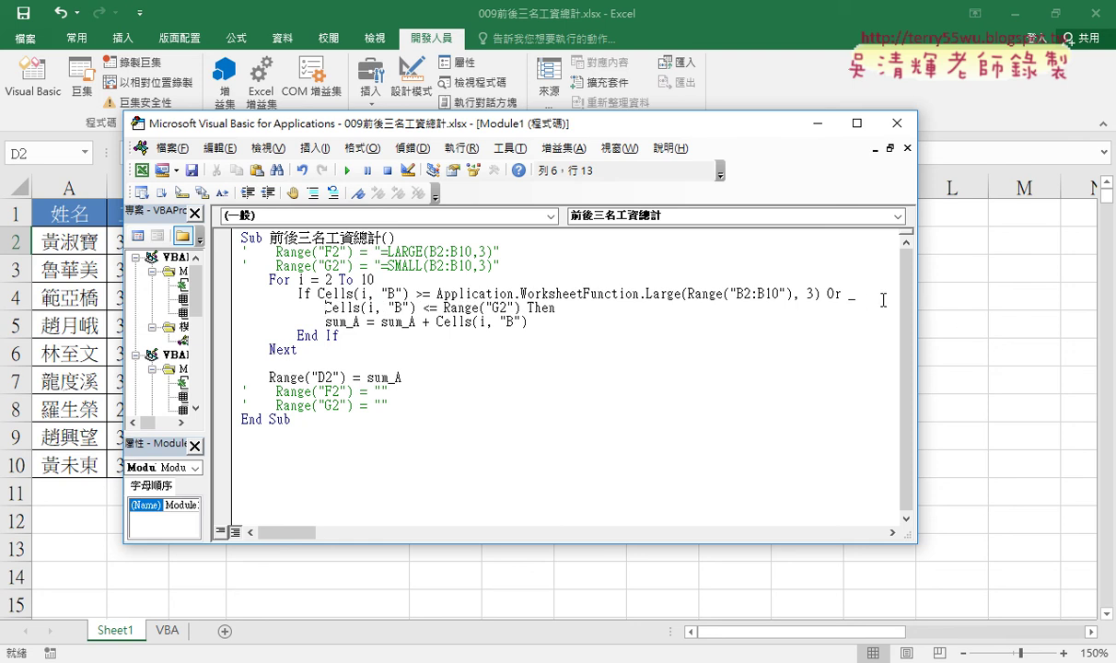
Step: Select Range("G2") and the Large(Range("B2:B10"), 3) expression in the condition
left_click(852, 294)
key("shift+Left")
left_click(861, 296)
left_click_drag(444, 308, 520, 308)
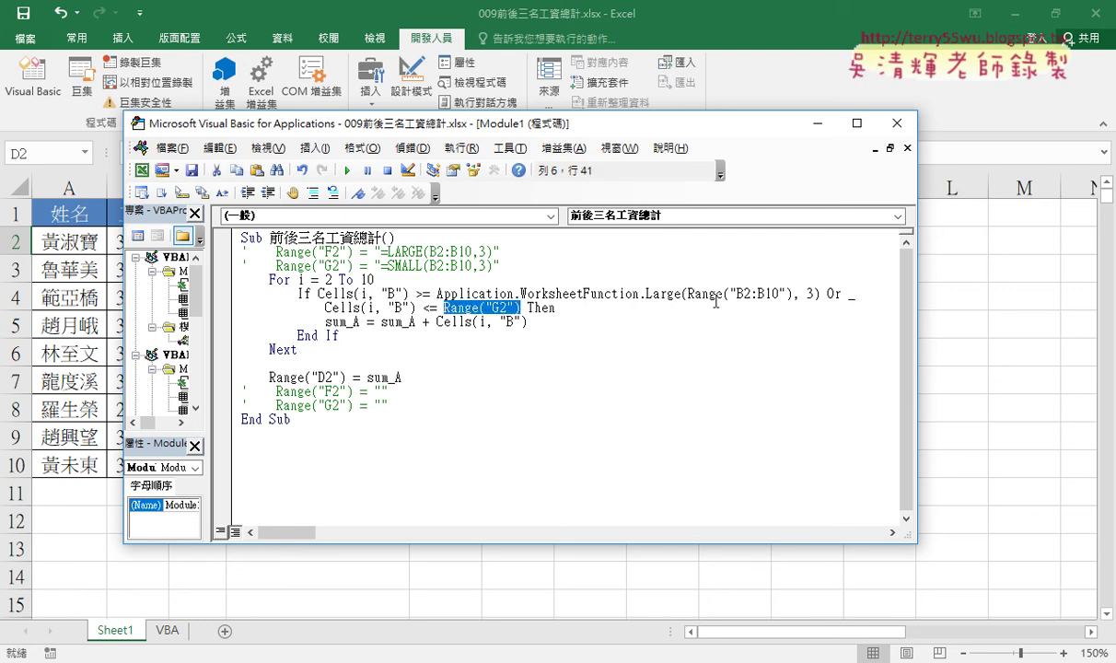
left_click_drag(820, 293, 438, 293)
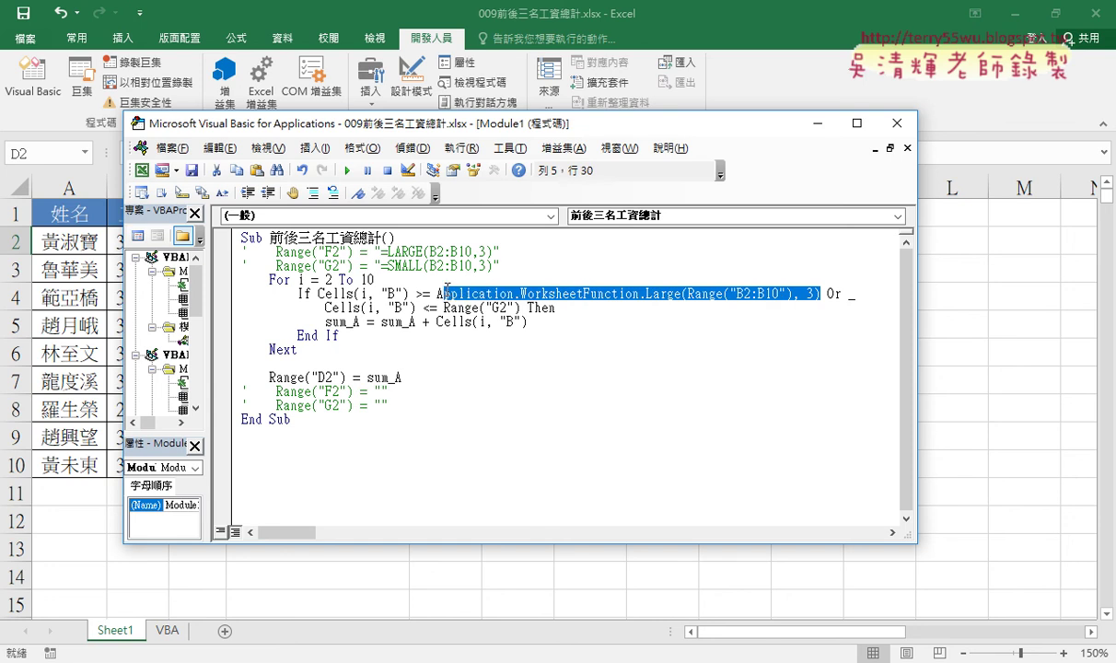
Step: Replace Range("G2") with a copy of the Large expression changed to Small(Range("B2:B10"), 3)
right_click(526, 276)
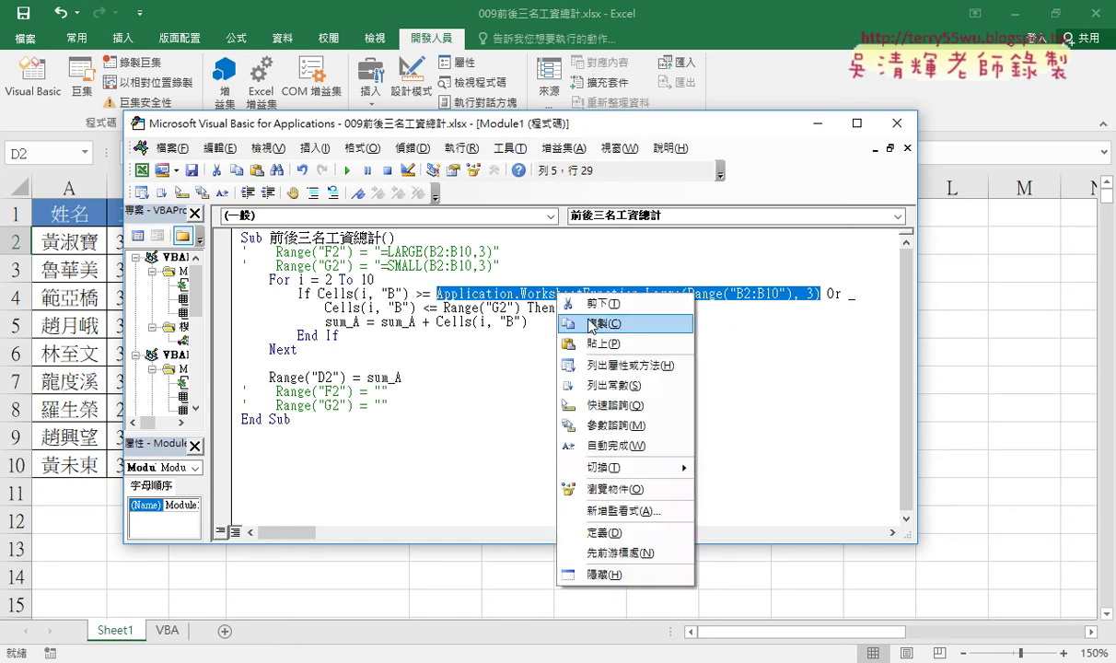
left_click(580, 319)
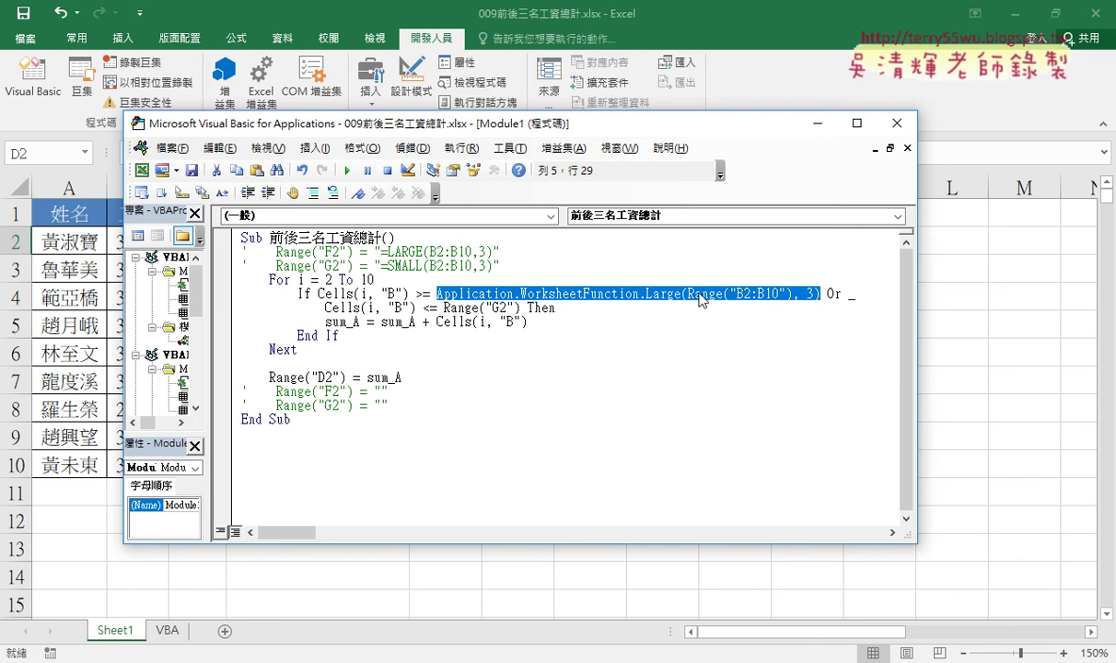
right_click(661, 299)
left_click(680, 319)
left_click(520, 308)
left_click_drag(521, 308, 444, 307)
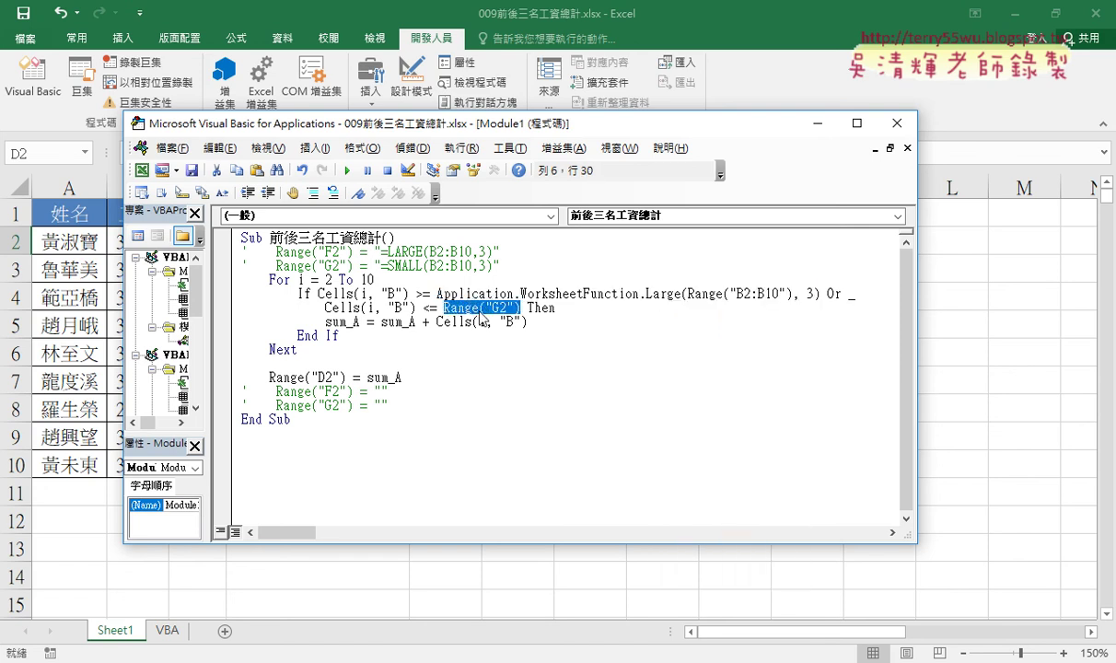
right_click(490, 317)
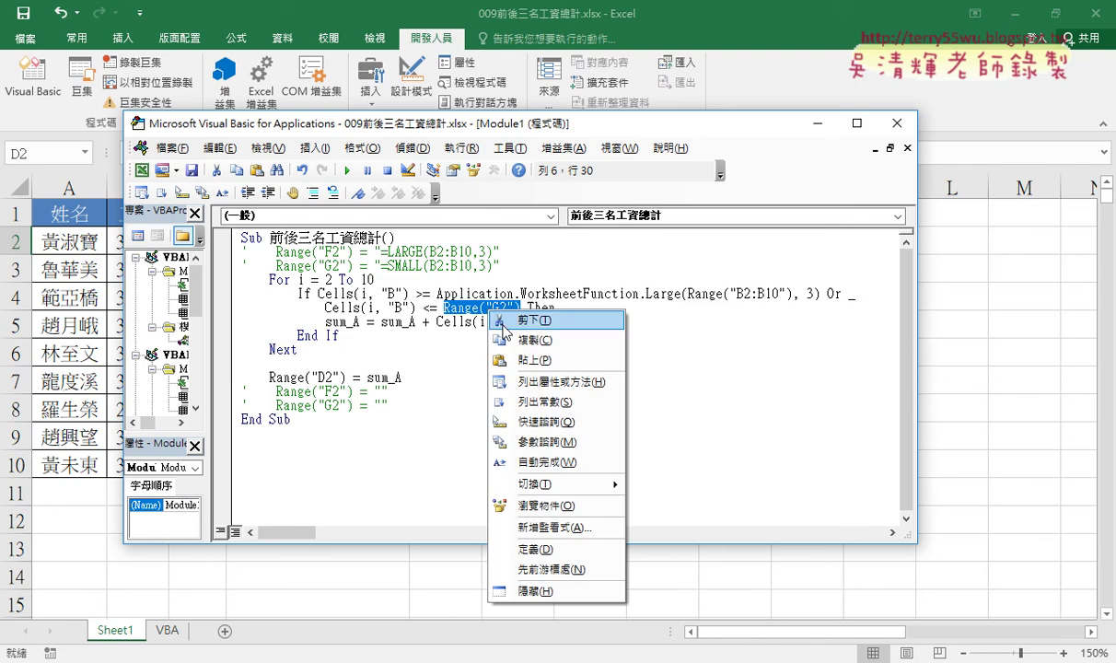
left_click(528, 360)
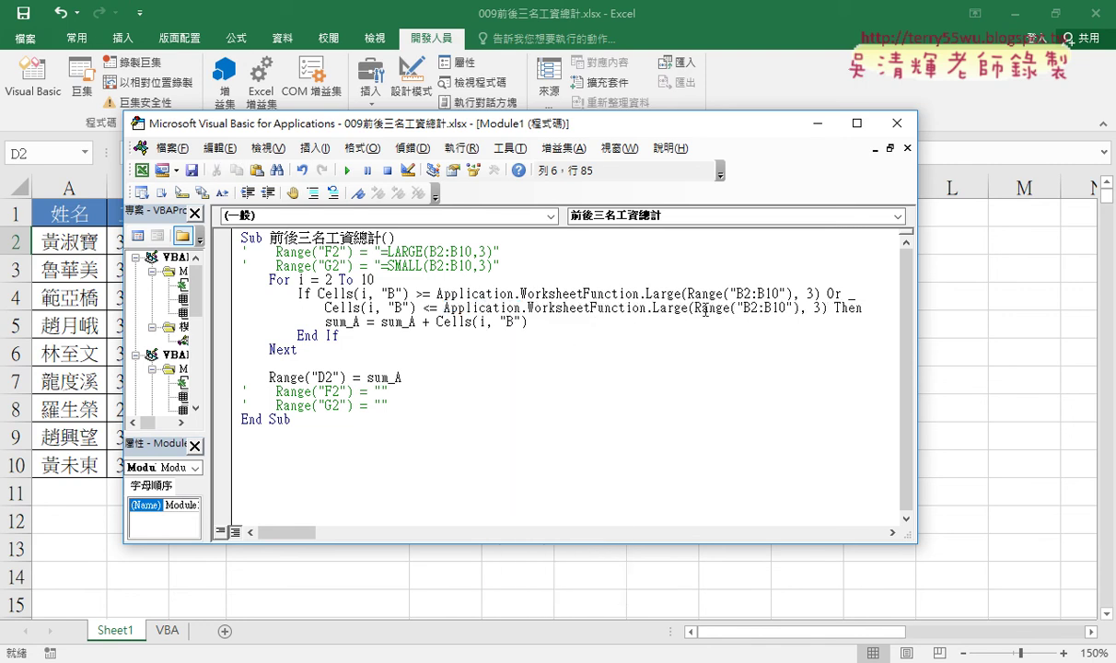
left_click_drag(691, 311, 654, 311)
type("small")
left_click(642, 391)
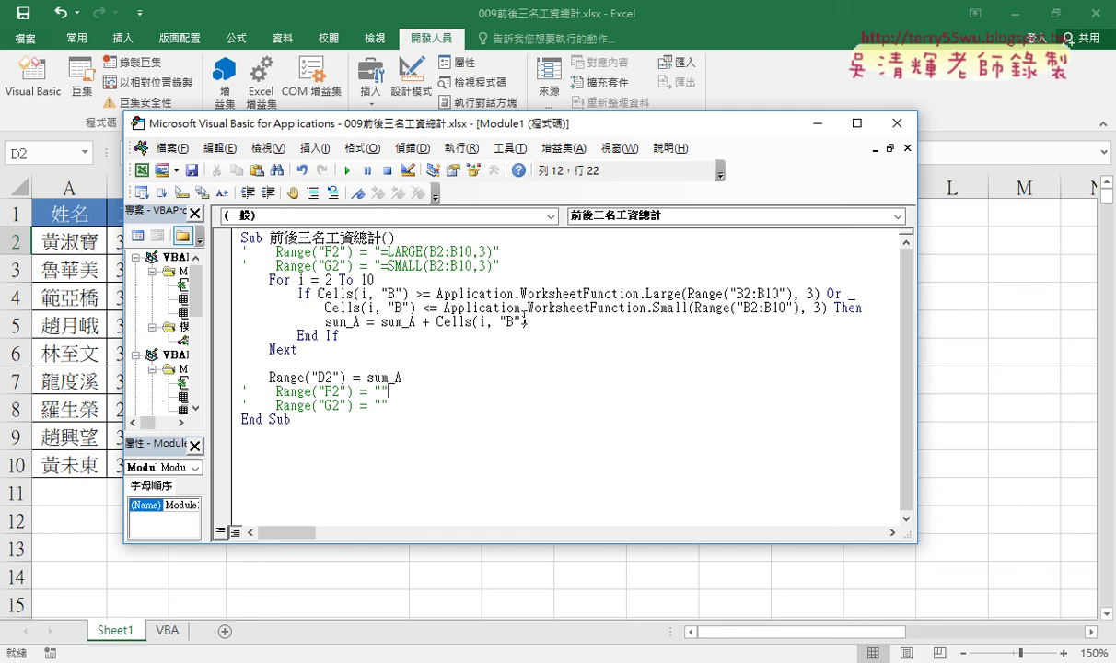
Step: Highlight the commented LARGE/SMALL and F2/G2 lines, then shift the editor right to reveal D2
left_click_drag(501, 265, 228, 264)
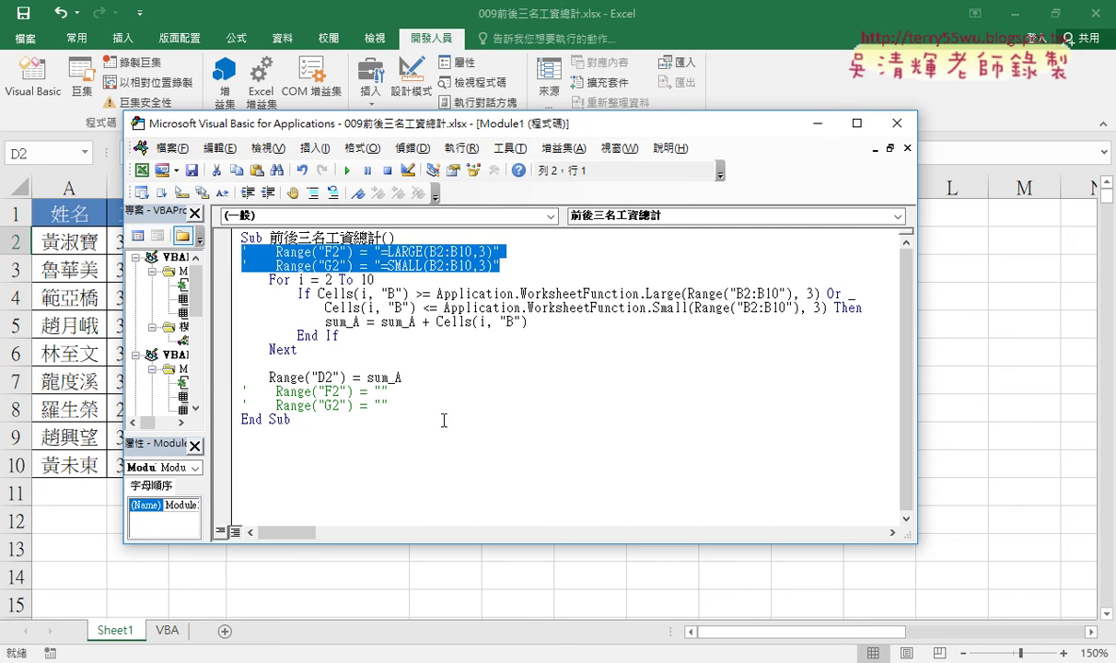
left_click_drag(381, 405, 224, 368)
left_click(302, 406)
left_click_drag(415, 405, 232, 392)
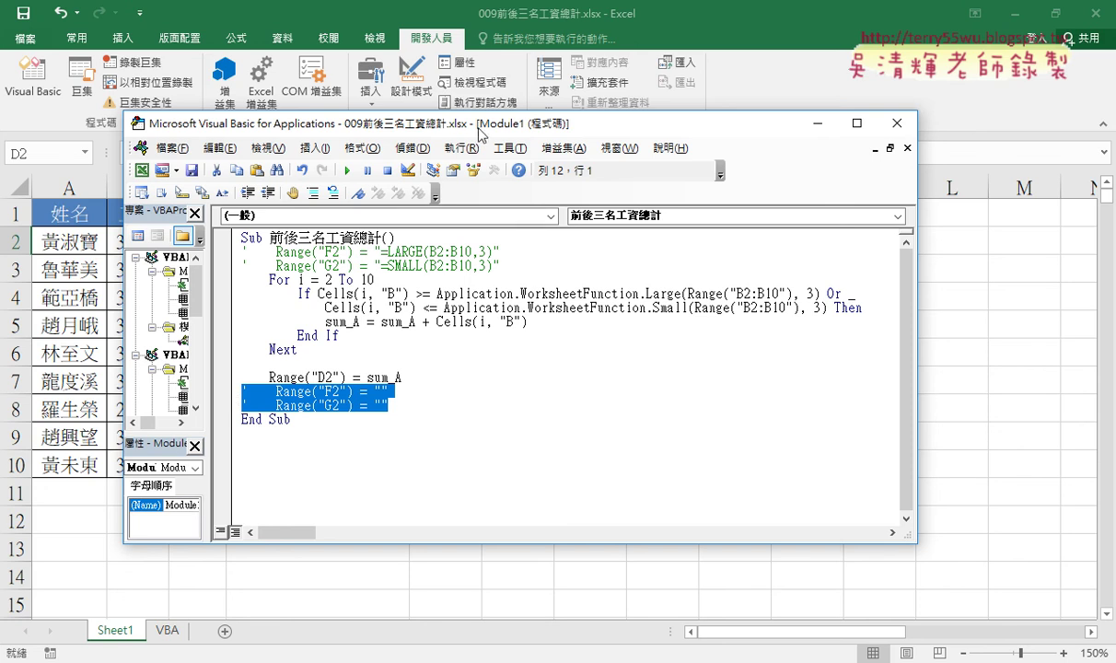
left_click_drag(460, 127, 765, 132)
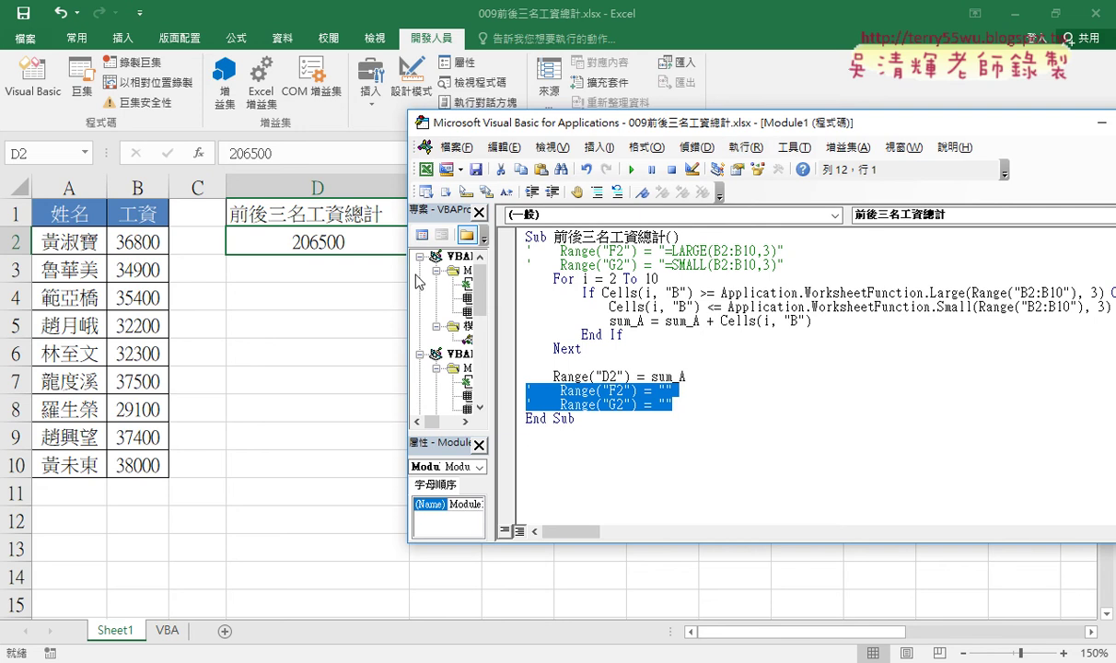
Step: Empty D2 and rerun the macro, which writes 206500 back into D2
left_click(353, 243)
key("Delete")
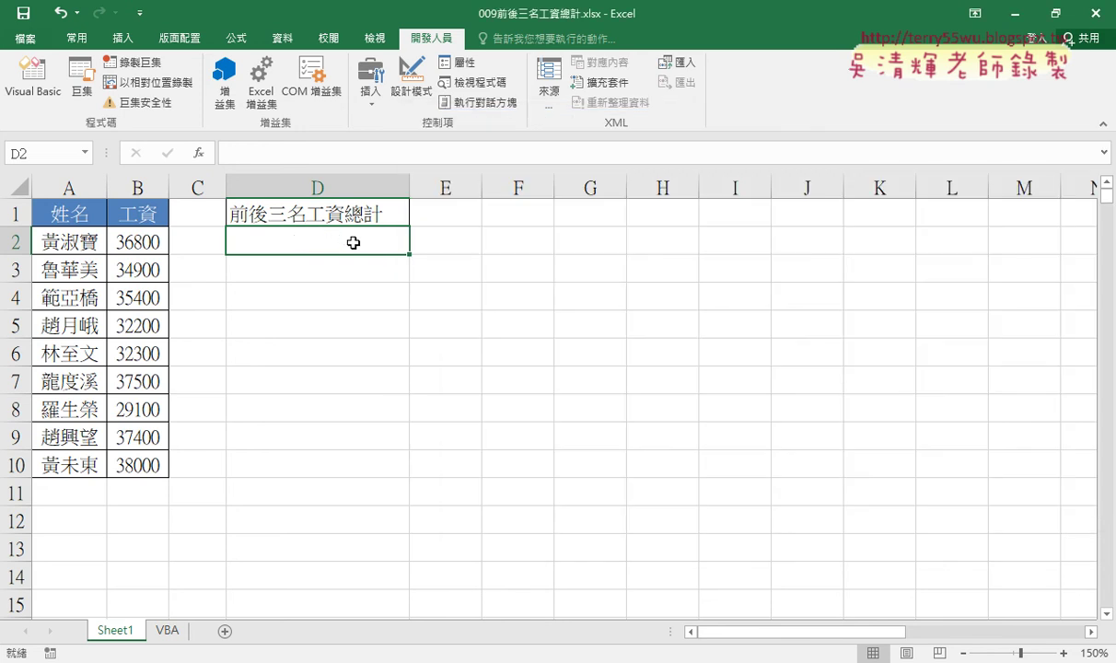
left_click(32, 79)
left_click(669, 321)
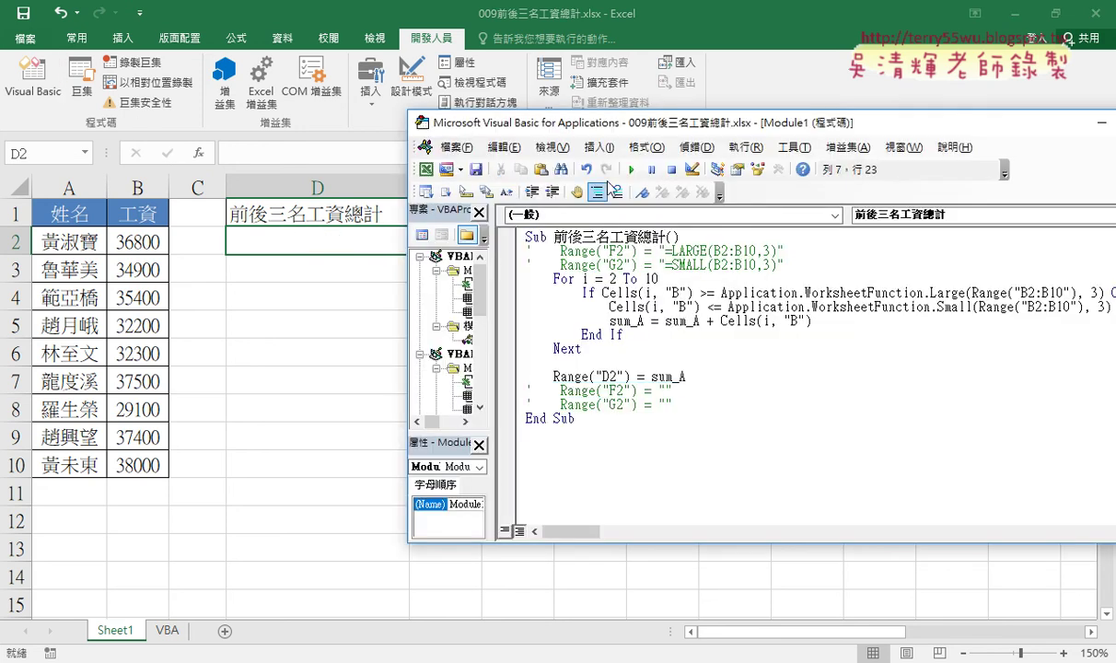
left_click(633, 171)
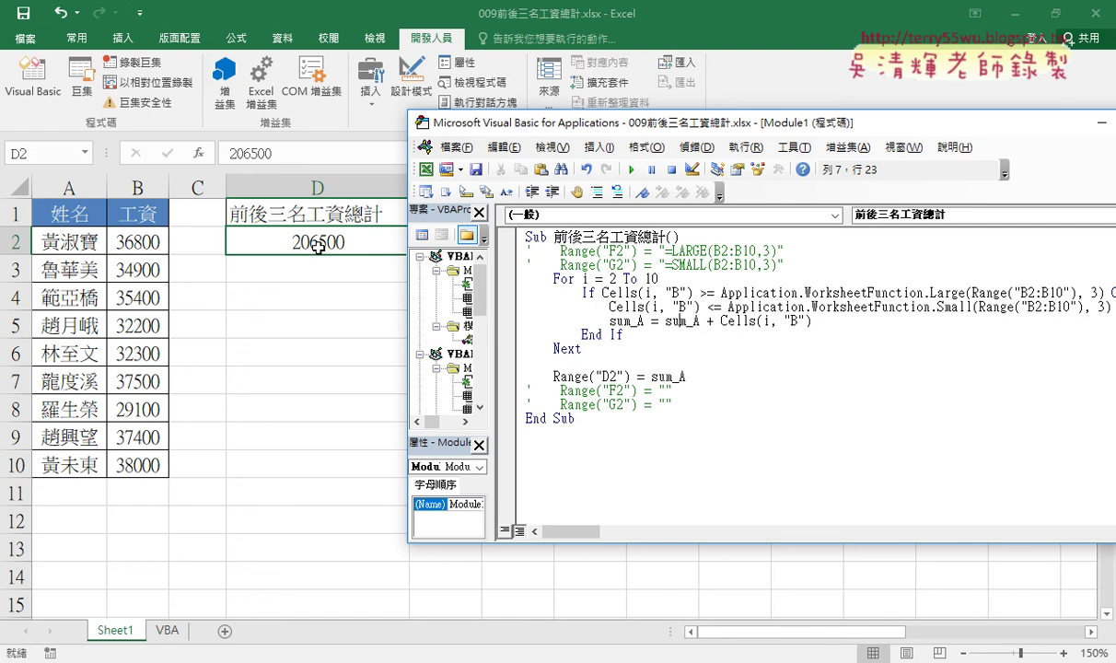
left_click_drag(638, 124, 436, 120)
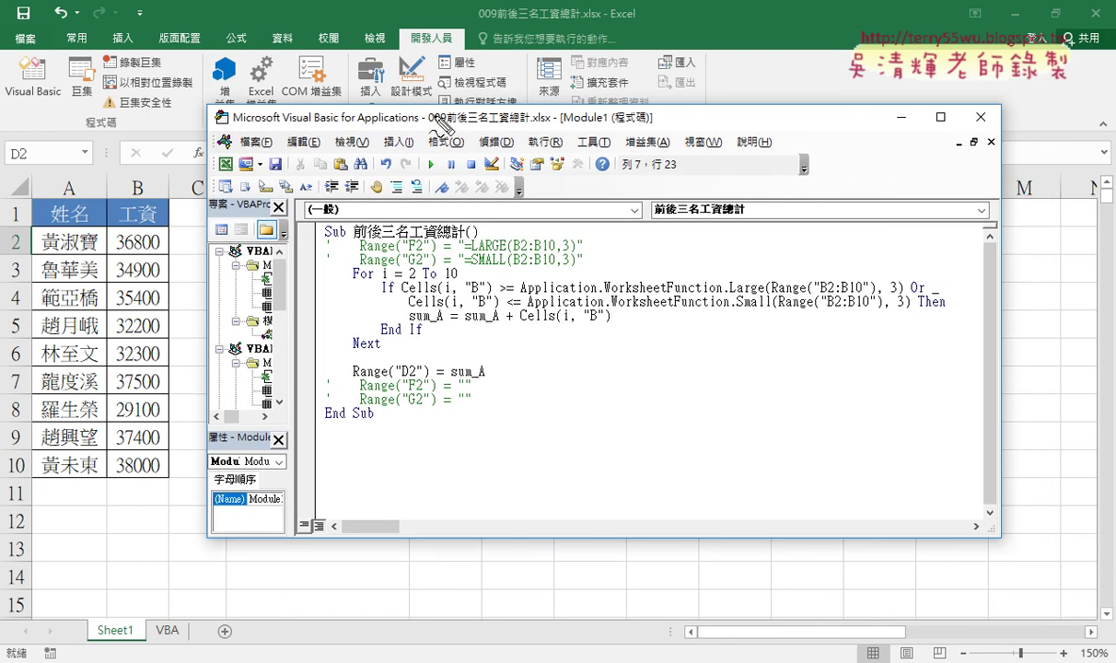
Step: Select portions of the finished macro code, then dismiss with Escape
mouse_move(477, 248)
left_mouse_down()
mouse_move(556, 244)
mouse_move(411, 231)
mouse_move(419, 237)
left_mouse_up()
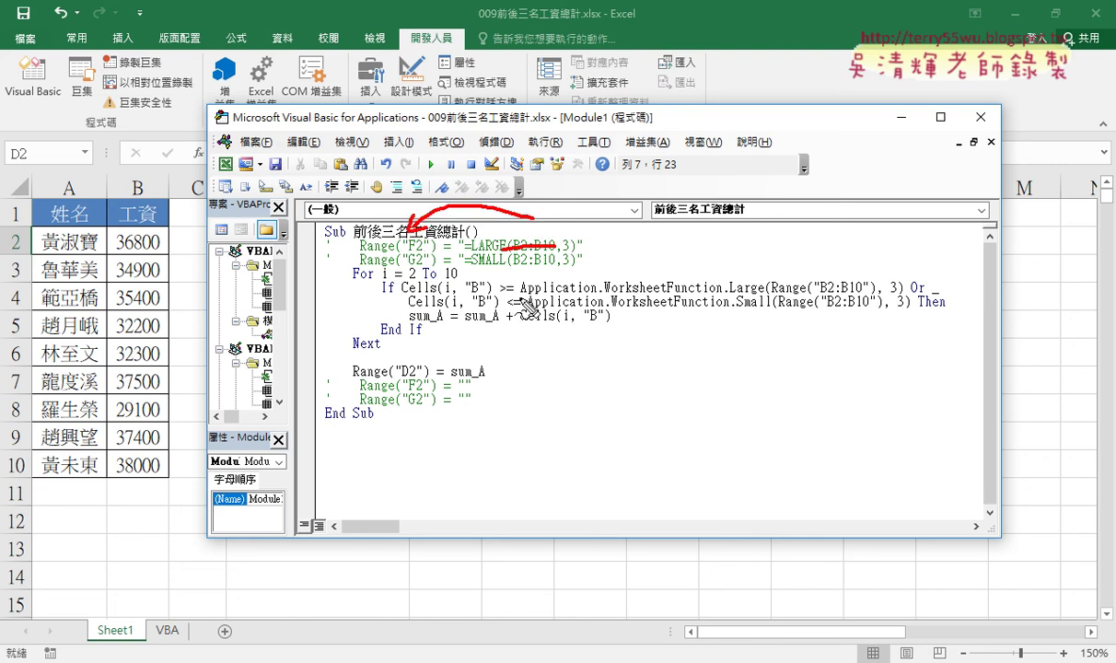
left_click_drag(522, 301, 905, 298)
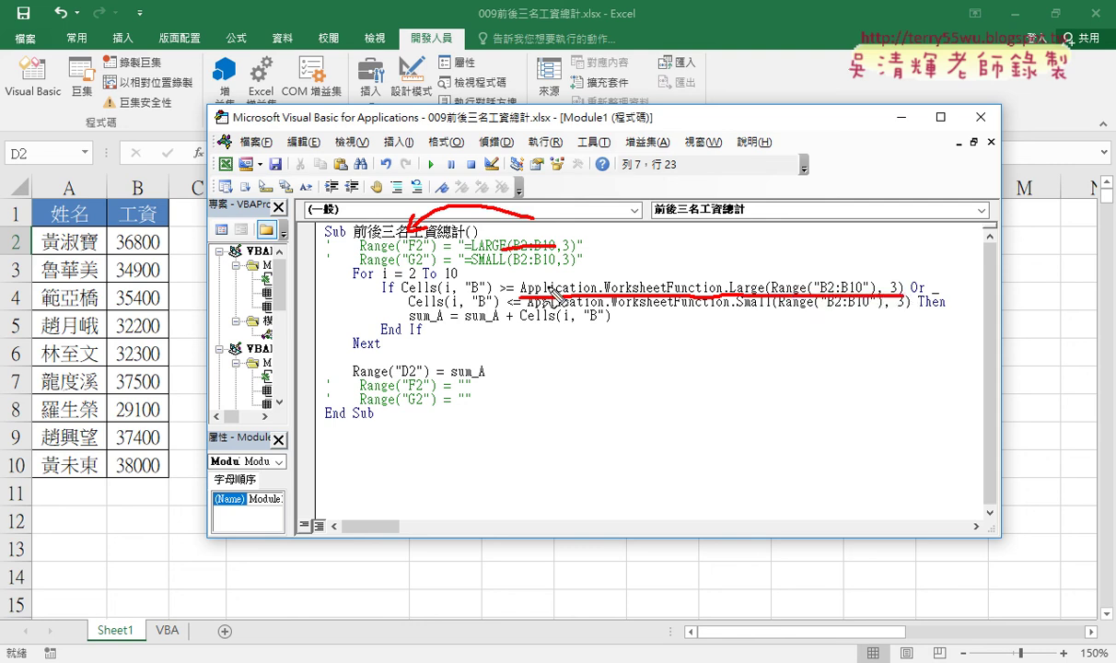
mouse_move(552, 293)
left_mouse_down()
mouse_move(522, 300)
mouse_move(615, 296)
left_mouse_up()
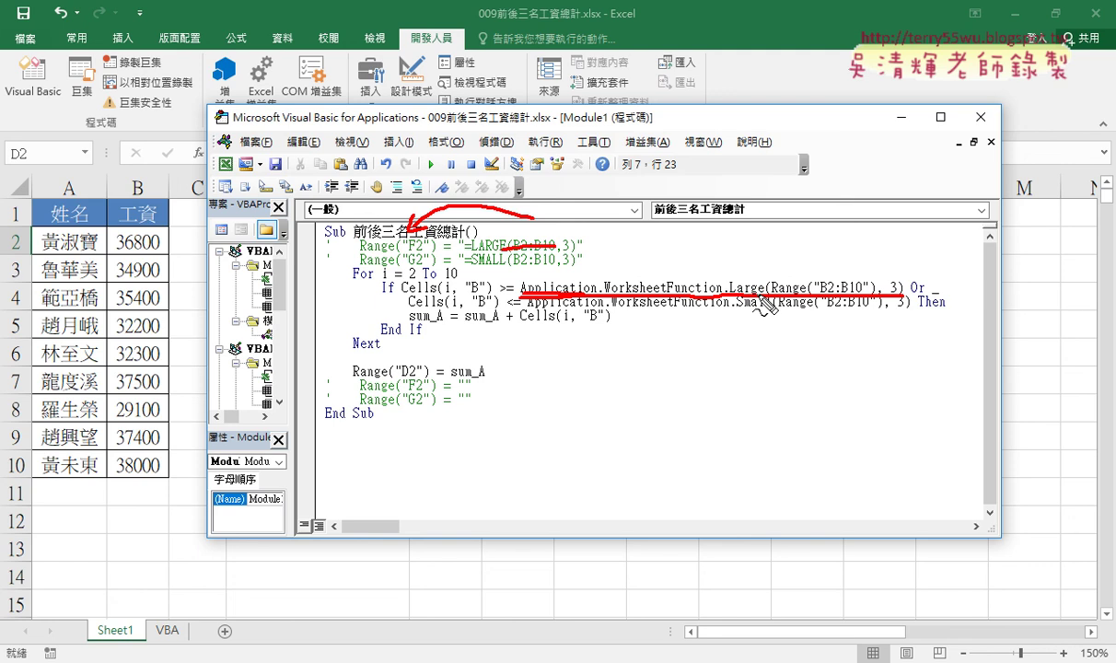
key("Escape")
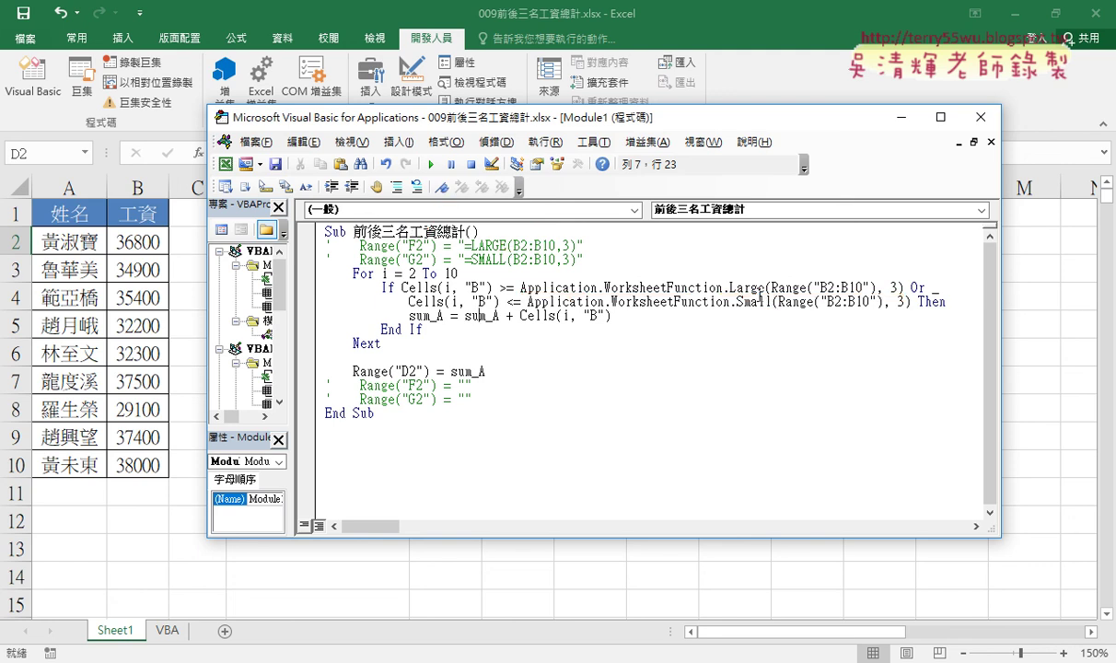
Step: Switch to the Google Docs notes and scroll down to the 方法二 macro listing
key("alt+Tab")
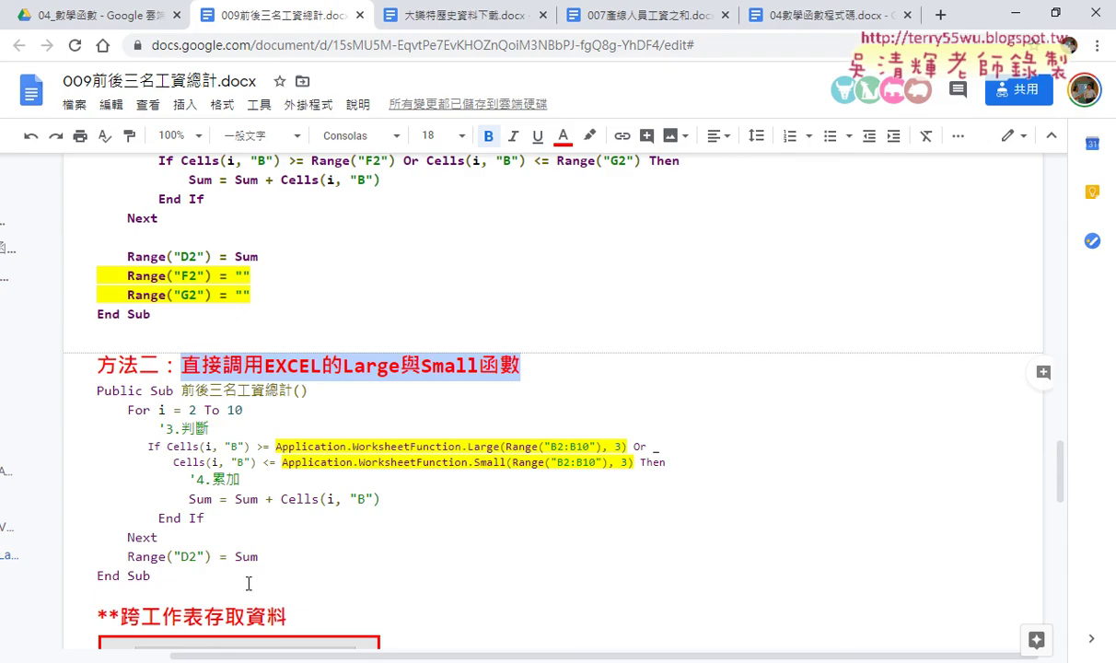
scroll(304, 419, "down", 2)
scroll(316, 416, "down", 1)
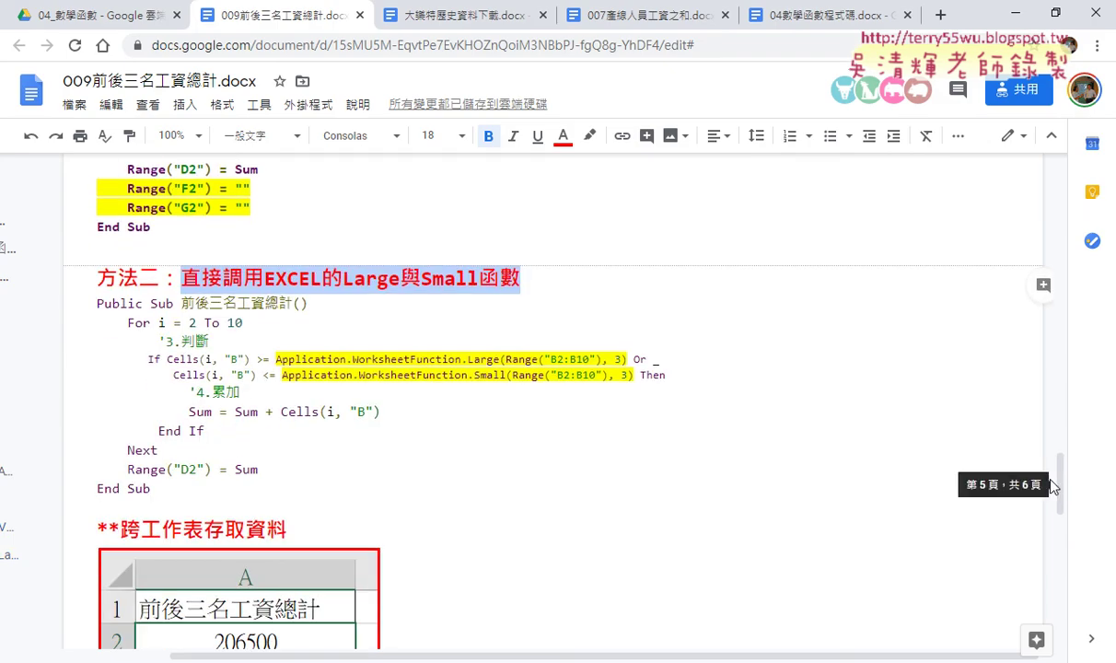